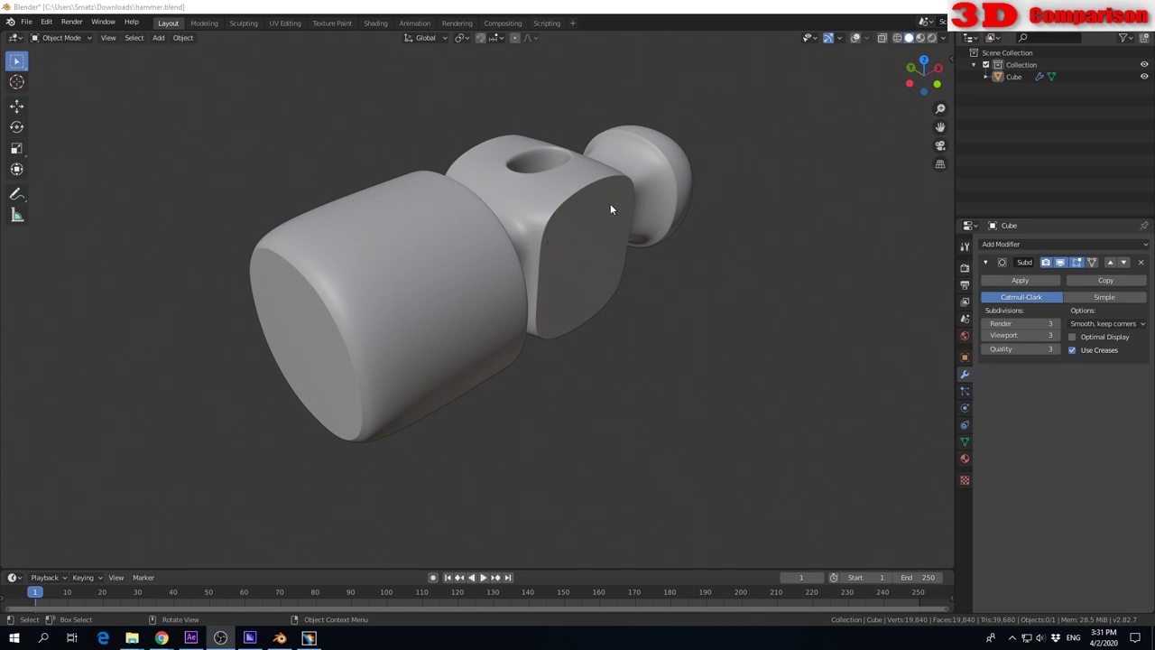
# Show the viewport overlays with the hammer's wireframe and start exporting the model as Wavefront (.obj).
pyautogui.moveTo(610, 209)
pyautogui.mouseDown(button='middle')
pyautogui.moveTo(583, 250)
pyautogui.moveTo(609, 211)
pyautogui.mouseUp(button='middle')
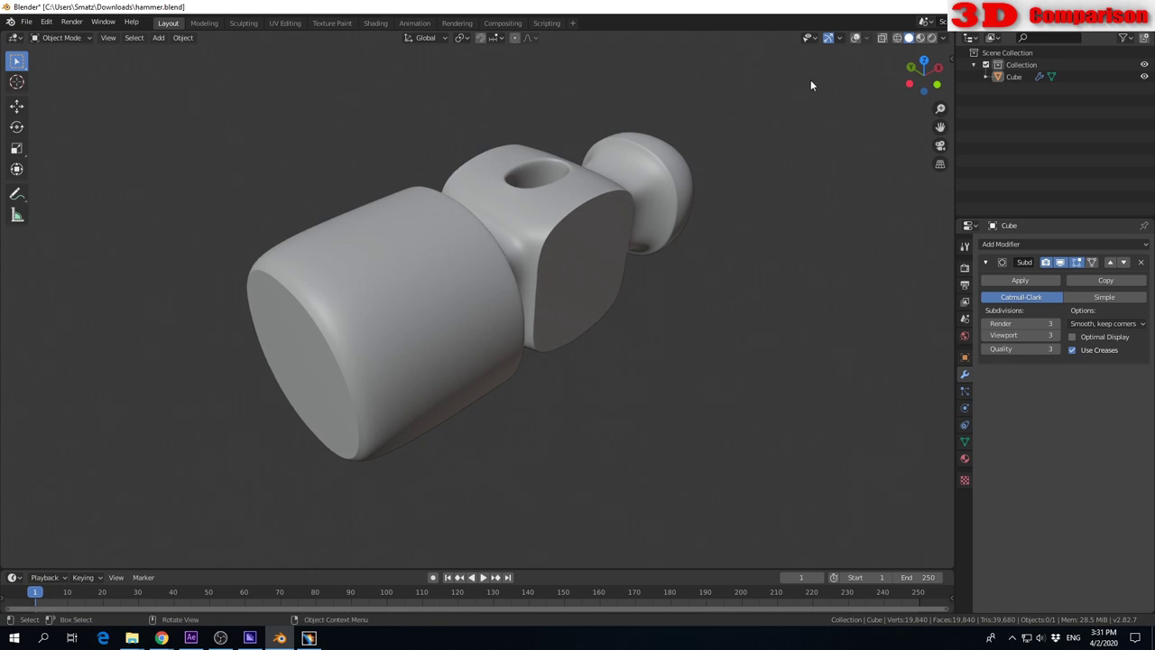
pyautogui.click(858, 40)
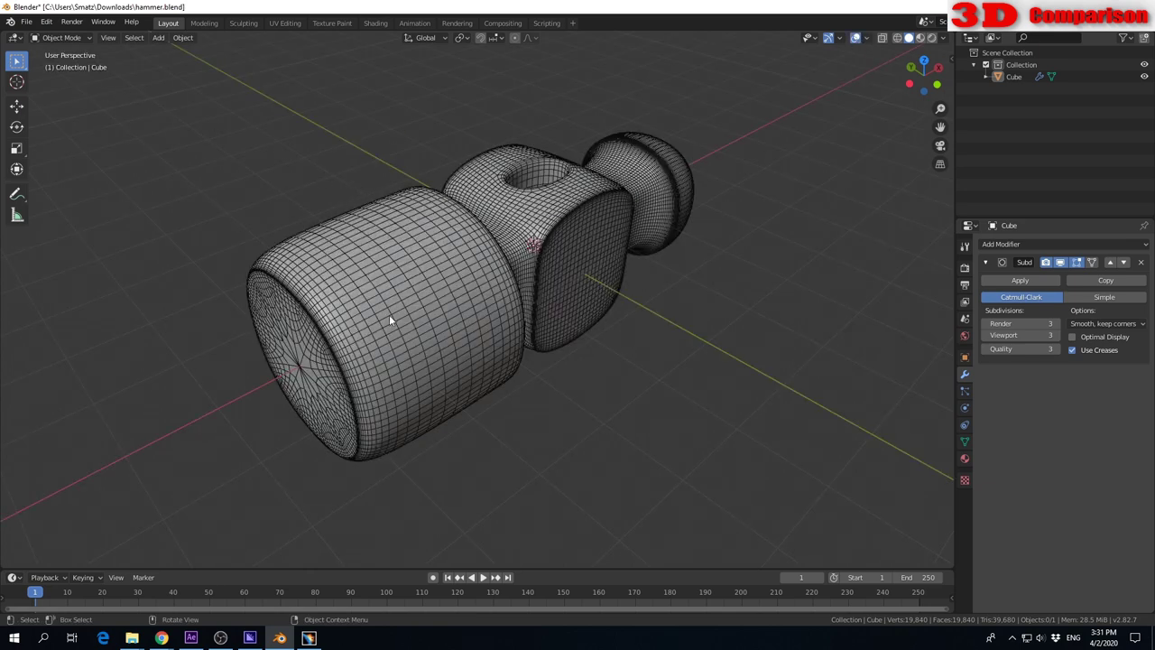
pyautogui.click(27, 22)
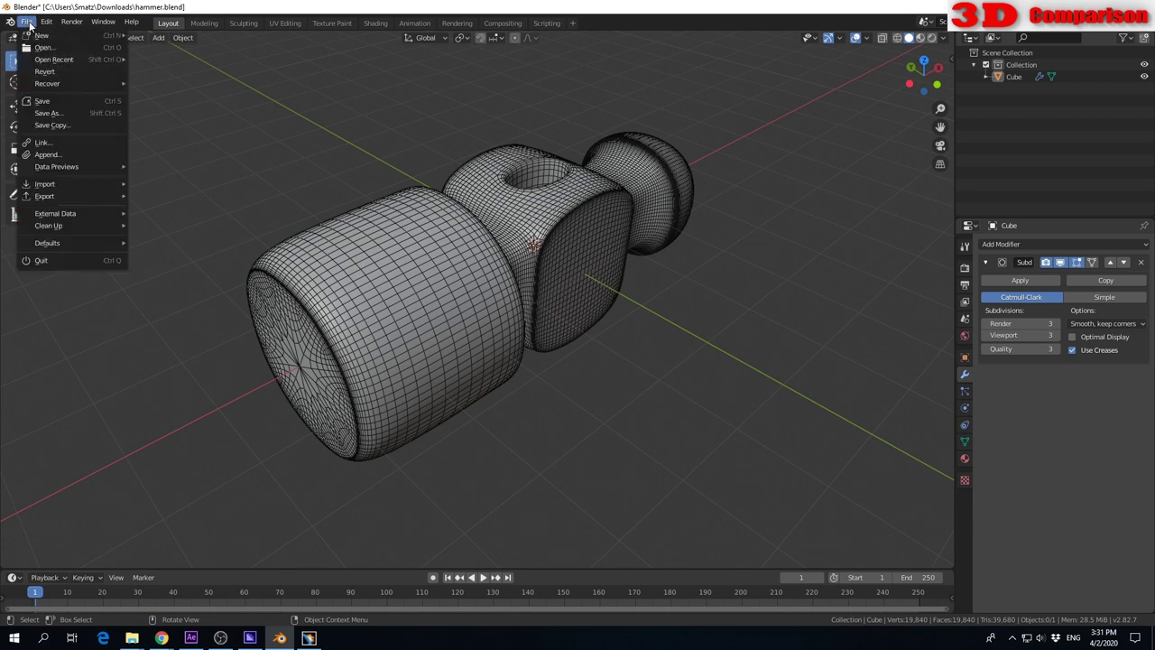
pyautogui.moveTo(78, 196)
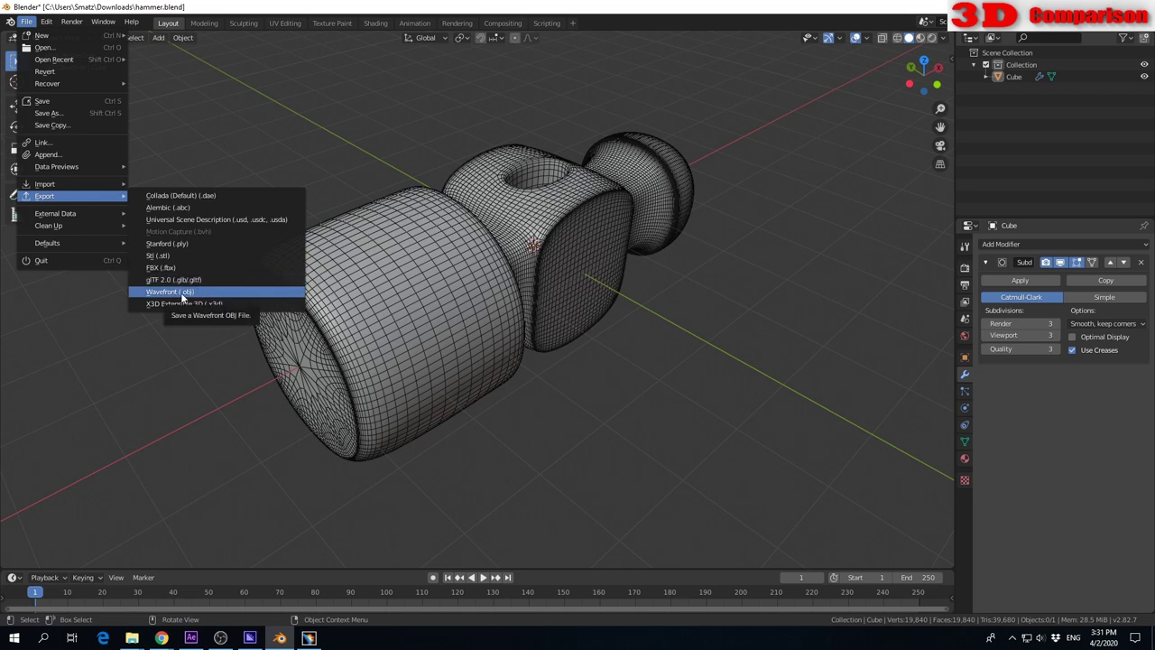
pyautogui.click(183, 294)
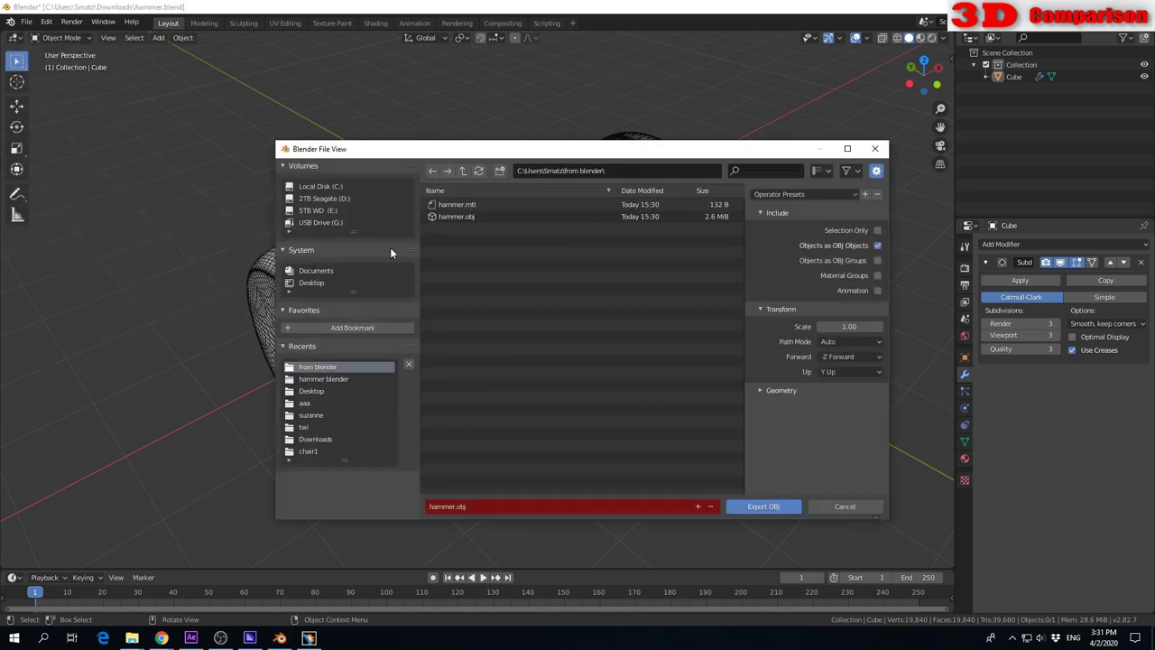
# Create a folder named 1 on the Desktop and export the model into it as hammer.obj.
pyautogui.click(310, 282)
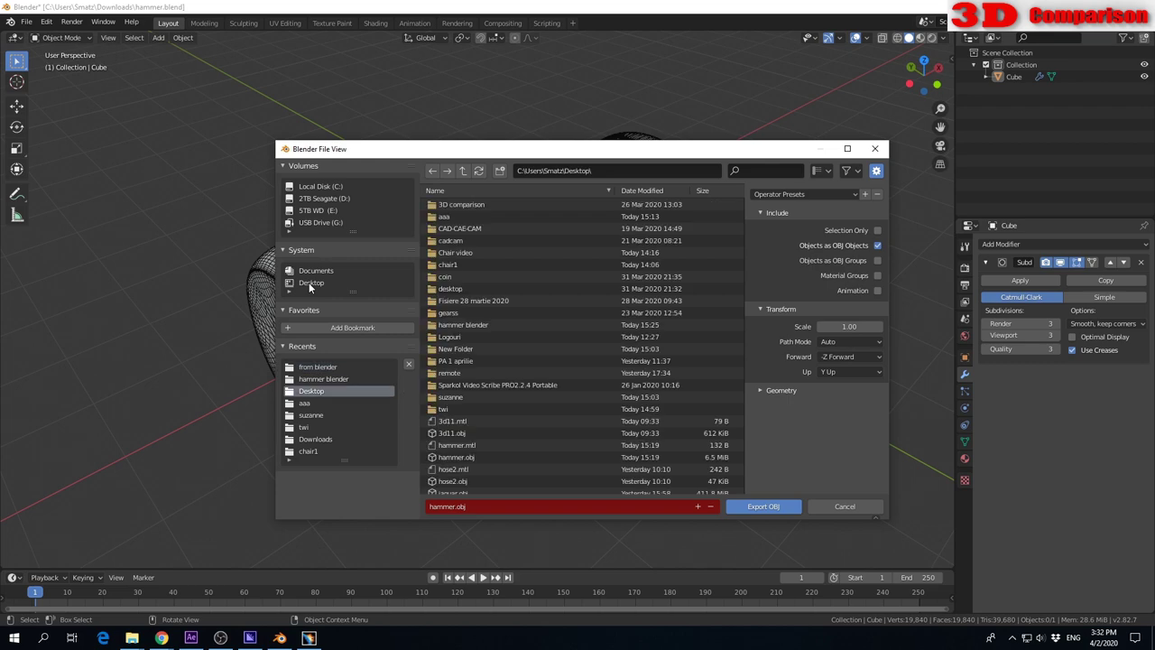
pyautogui.click(500, 175)
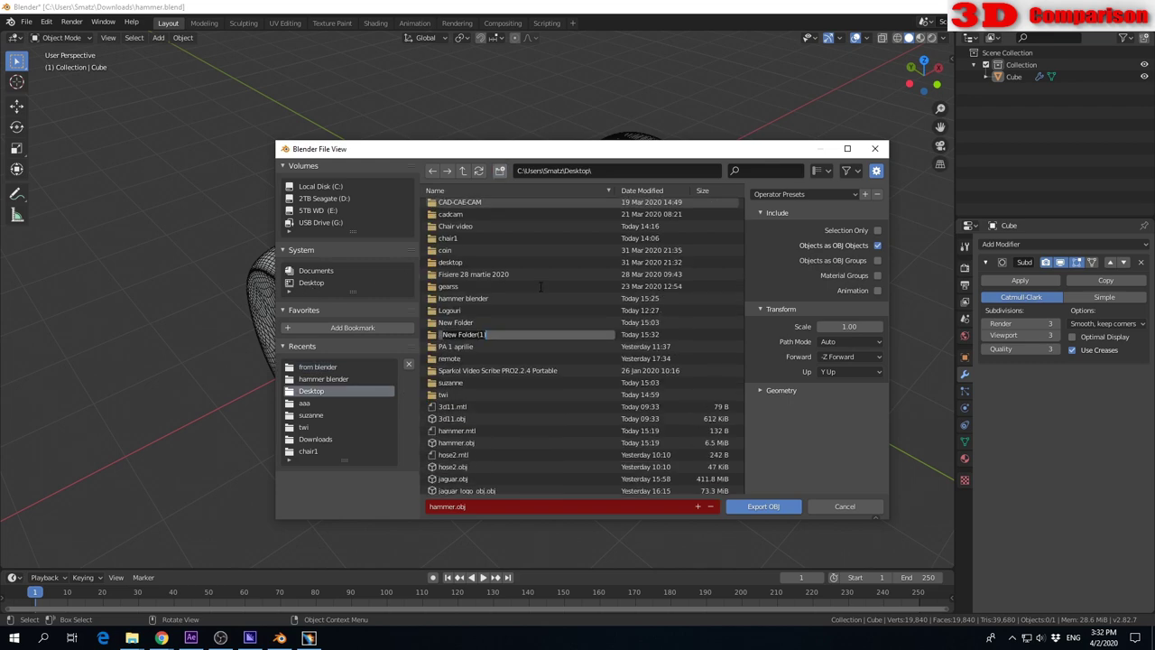
pyautogui.write('1')
pyautogui.press('Return')
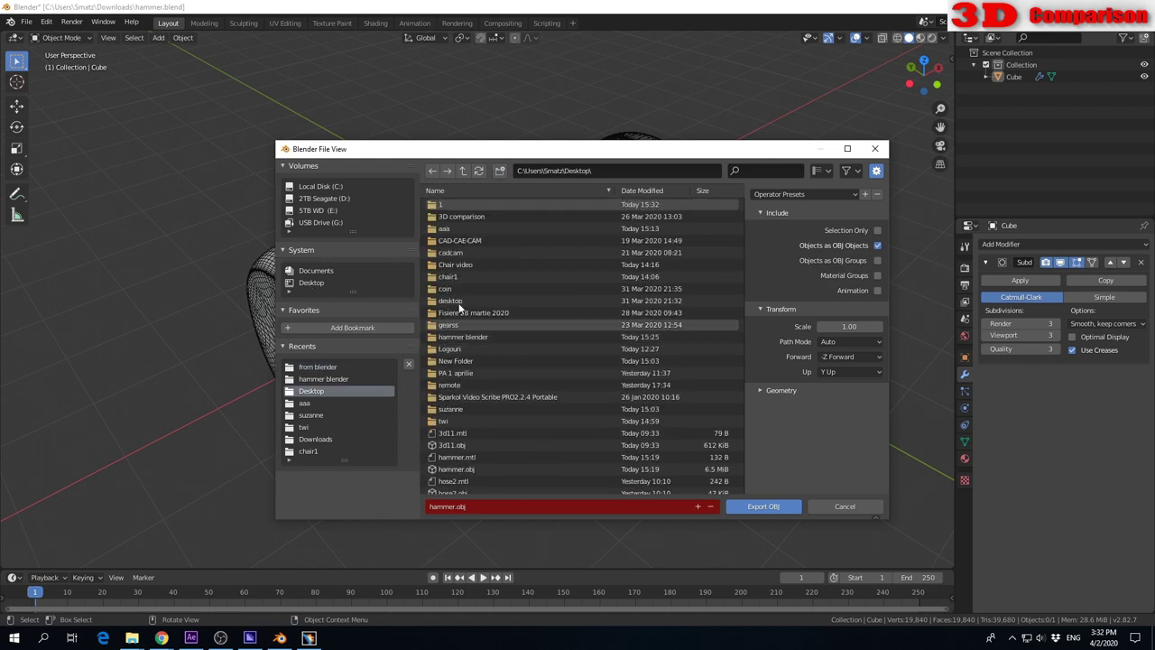
pyautogui.doubleClick(591, 333)
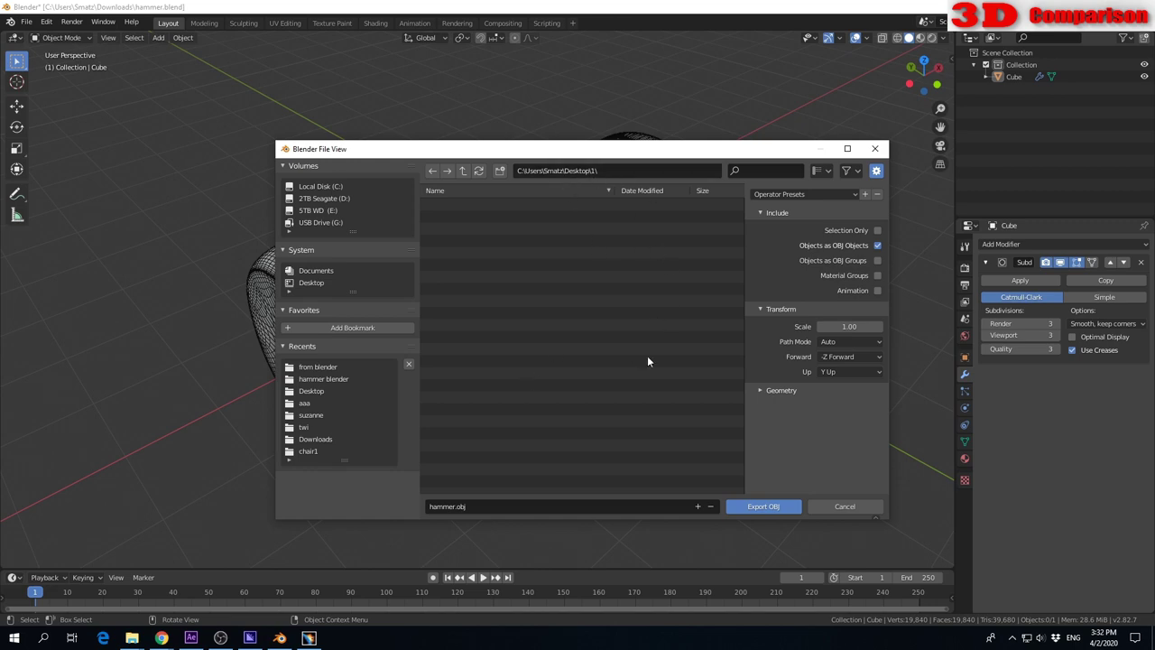
pyautogui.click(763, 506)
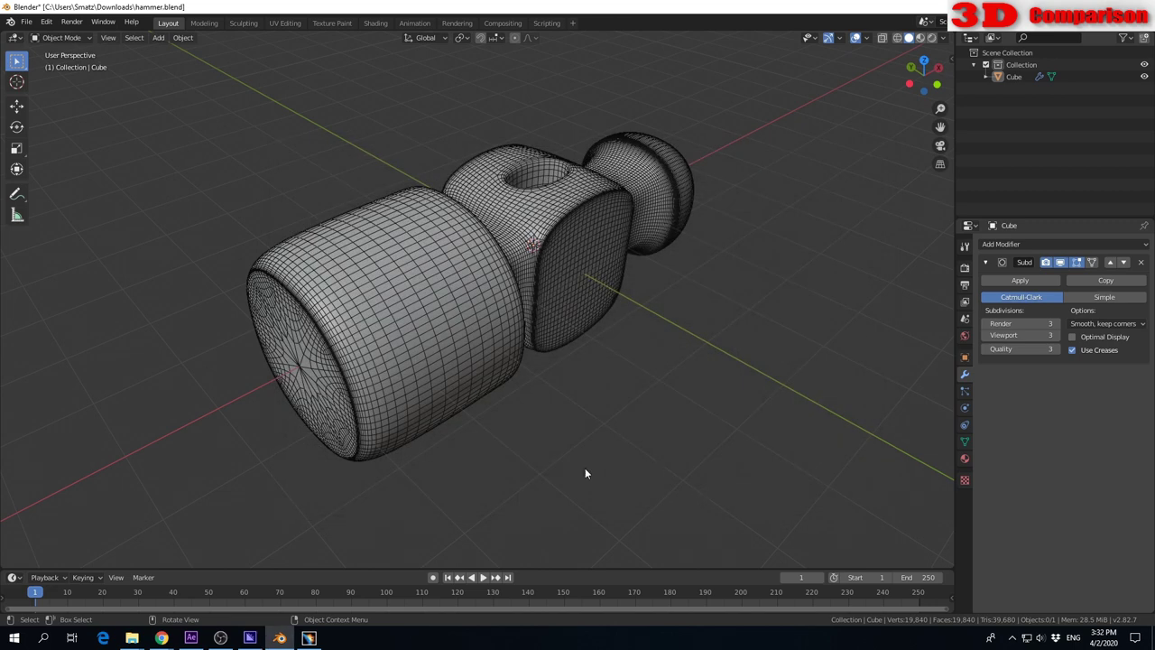
# Switch to CATIA V5, close the open part and create a new Imagine & Shape part named Part1.
pyautogui.click(308, 638)
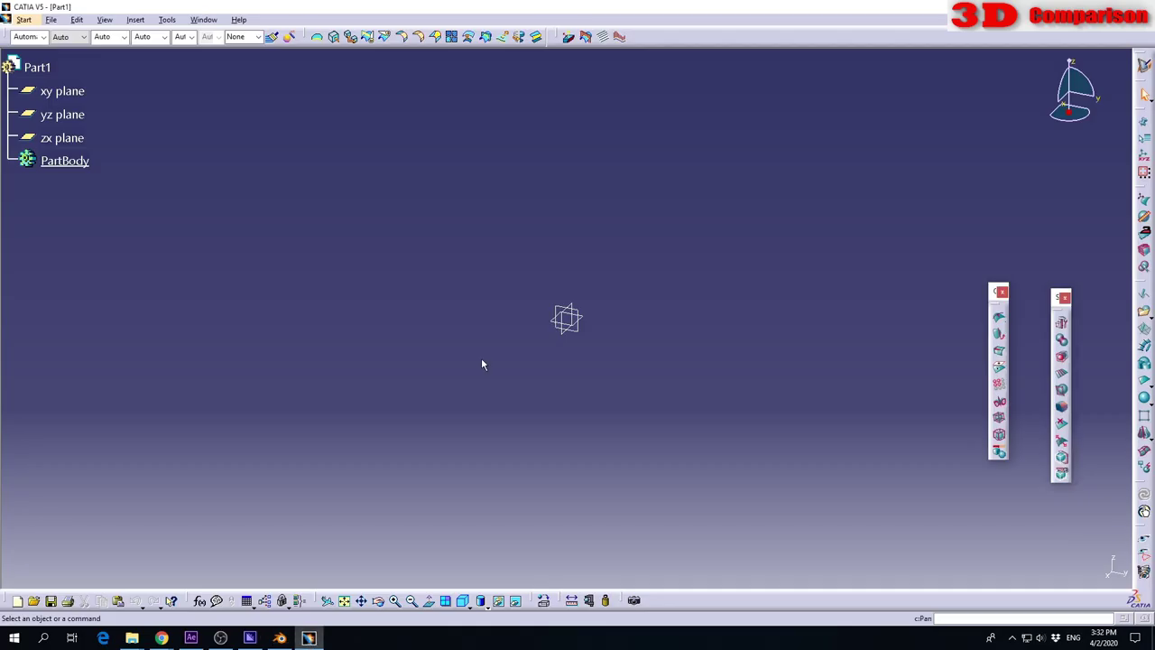
pyautogui.click(1146, 18)
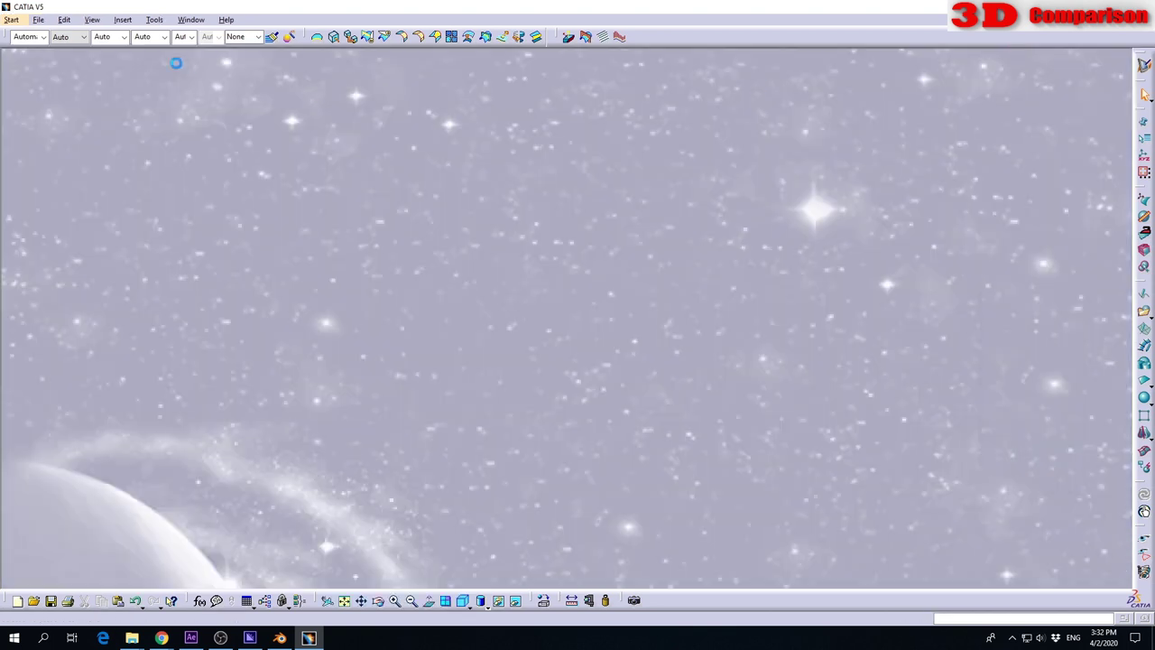
pyautogui.click(17, 20)
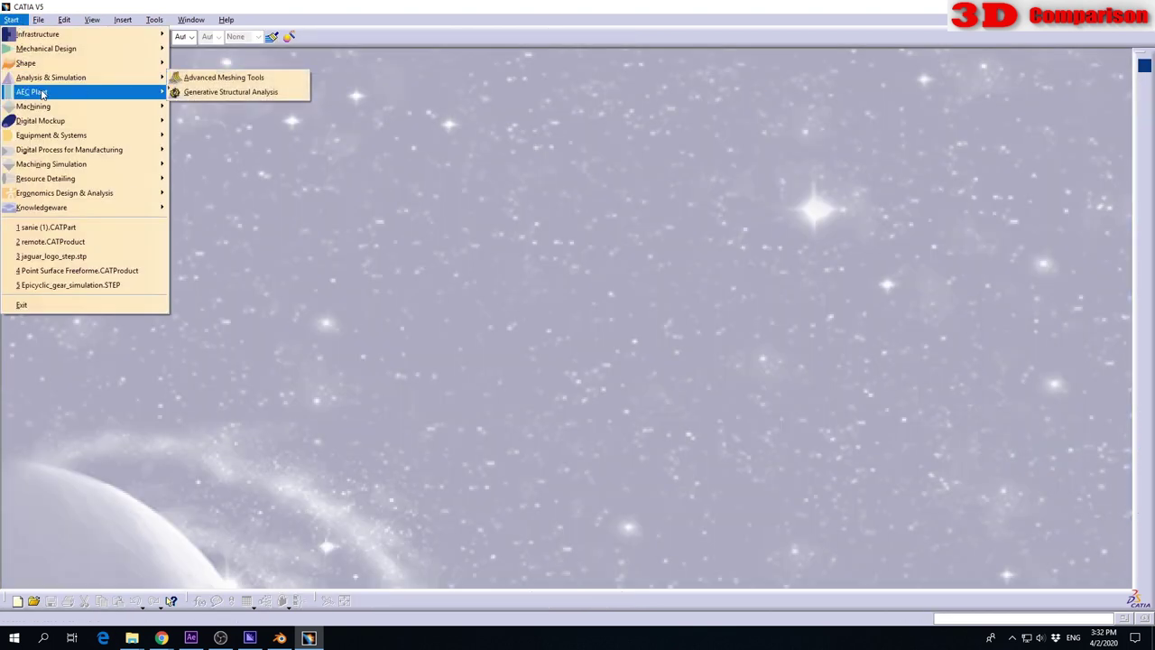
pyautogui.moveTo(27, 62)
pyautogui.click(237, 107)
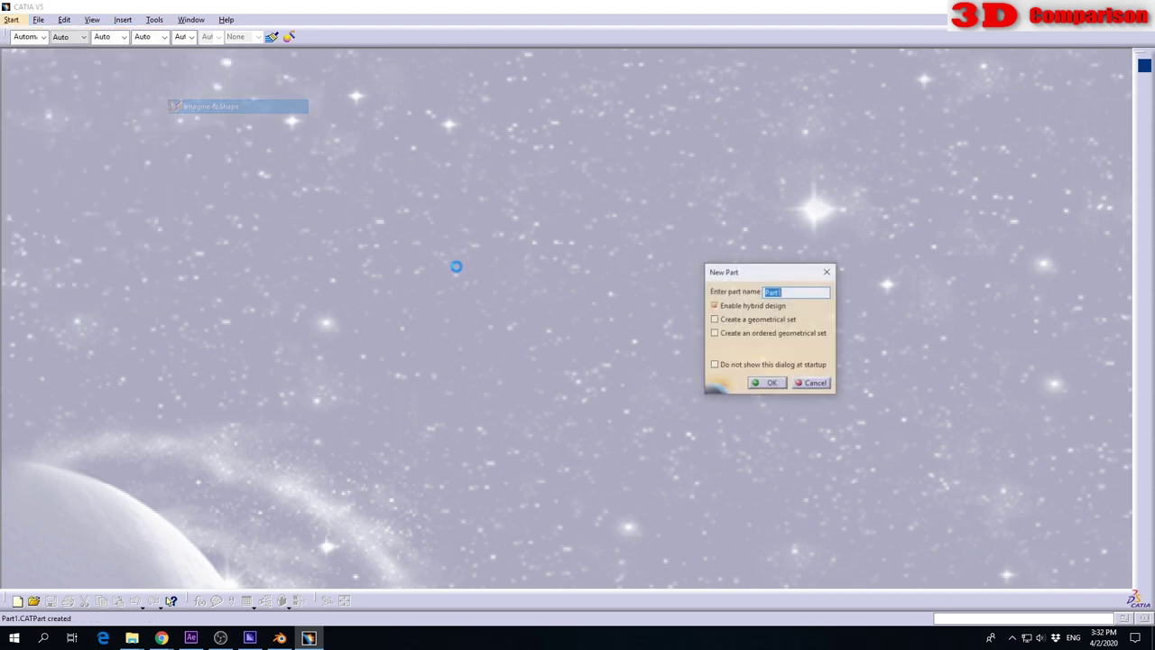
pyautogui.click(769, 383)
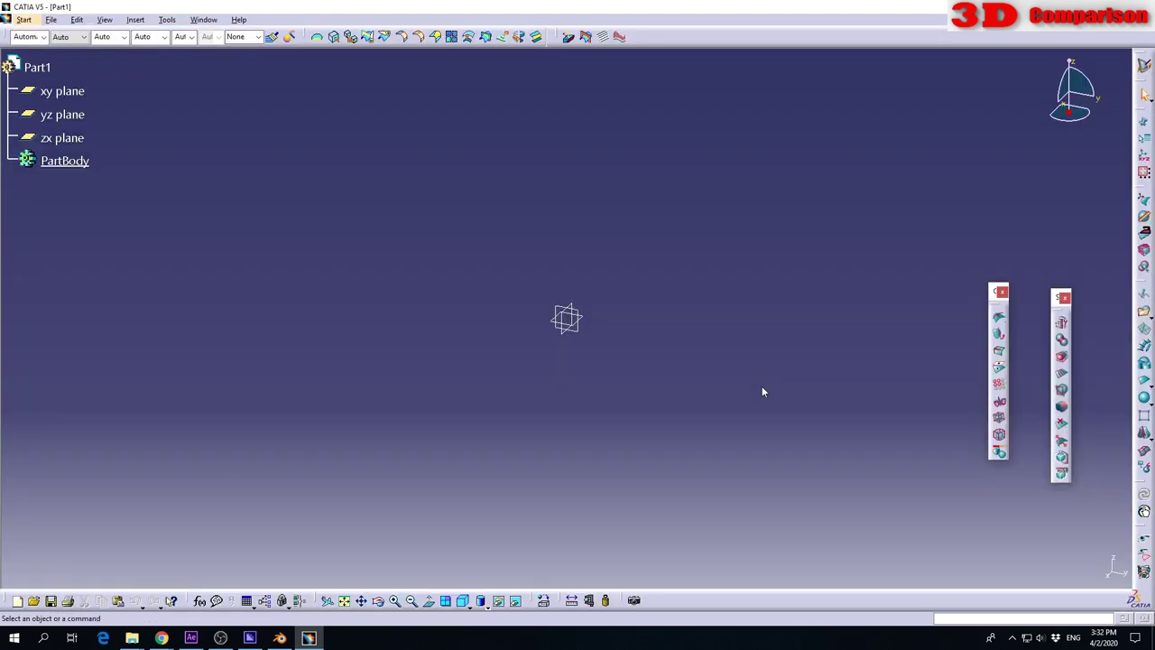
# Start IMA - Import Subdivision Meshes and browse to folder 1 on the Desktop.
pyautogui.click(135, 19)
pyautogui.moveTo(252, 213)
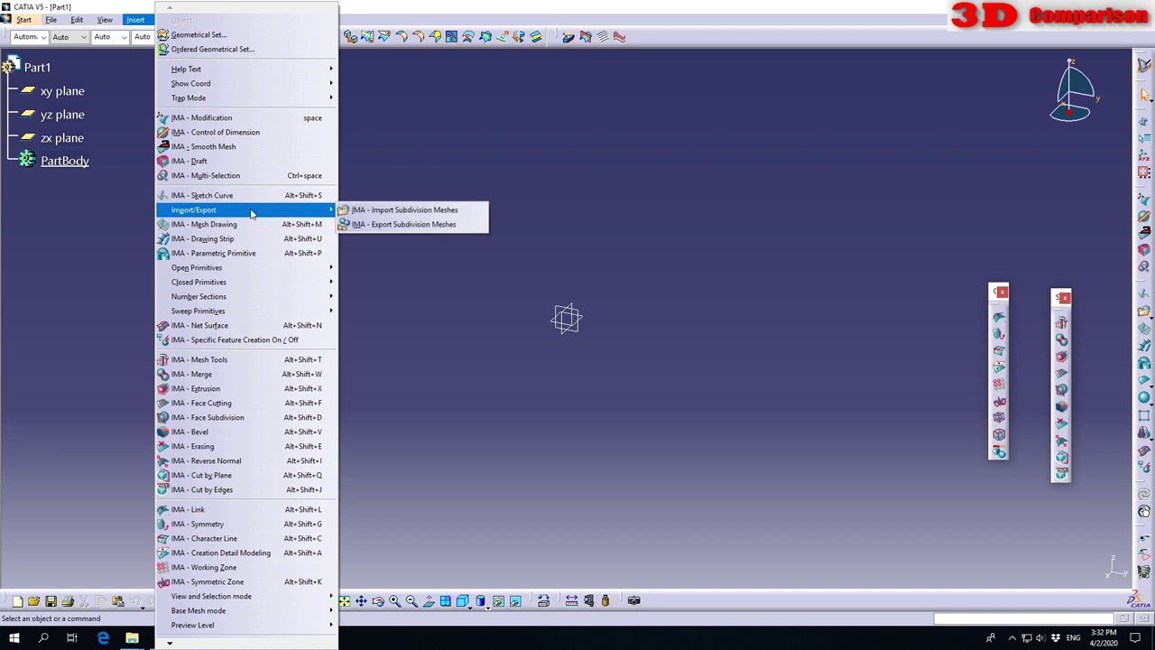
pyautogui.click(391, 211)
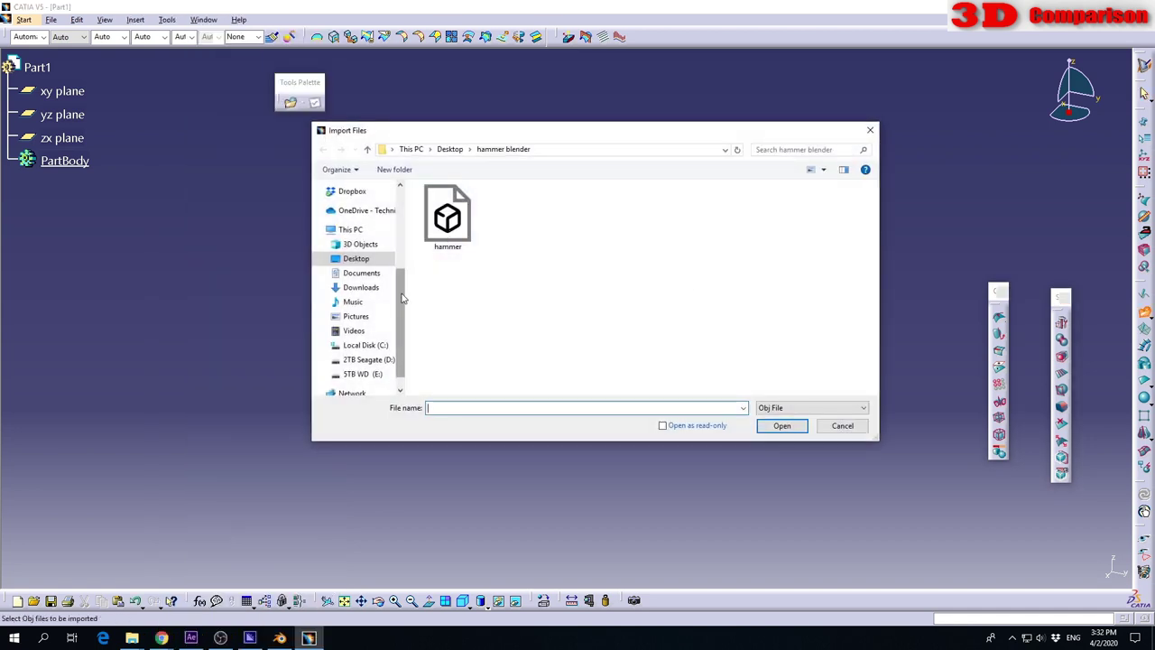
pyautogui.scroll(5, 404, 298)
pyautogui.click(357, 213)
pyautogui.doubleClick(451, 217)
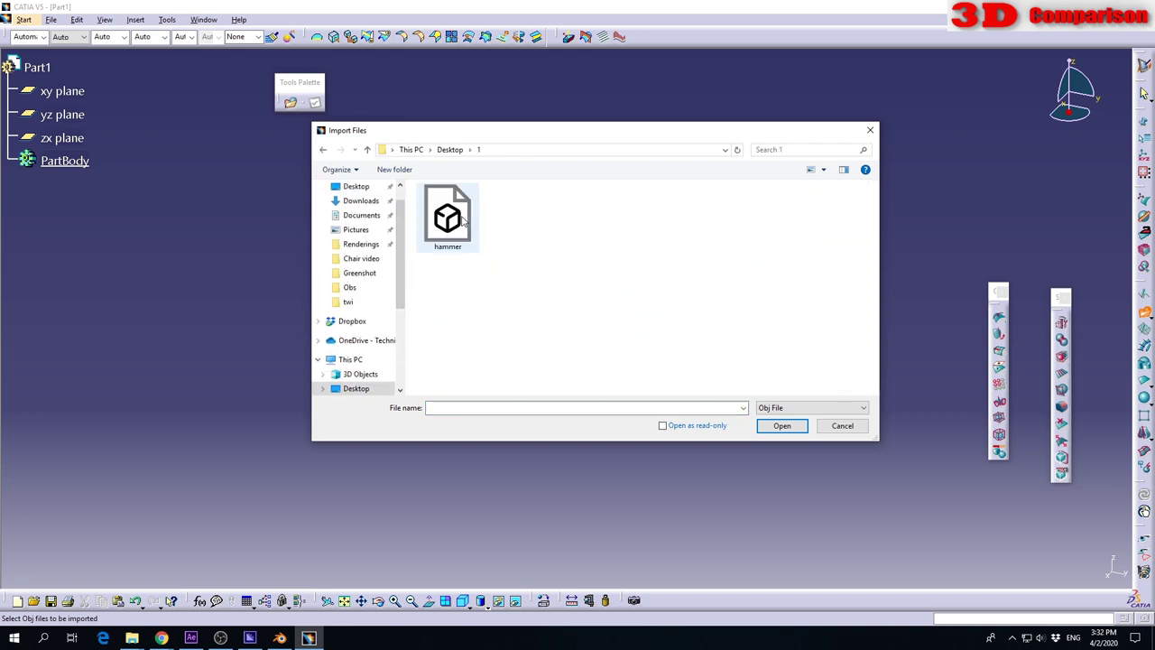
# Check the hammer file's type and size in its properties.
pyautogui.click(459, 220)
pyautogui.rightClick(449, 225)
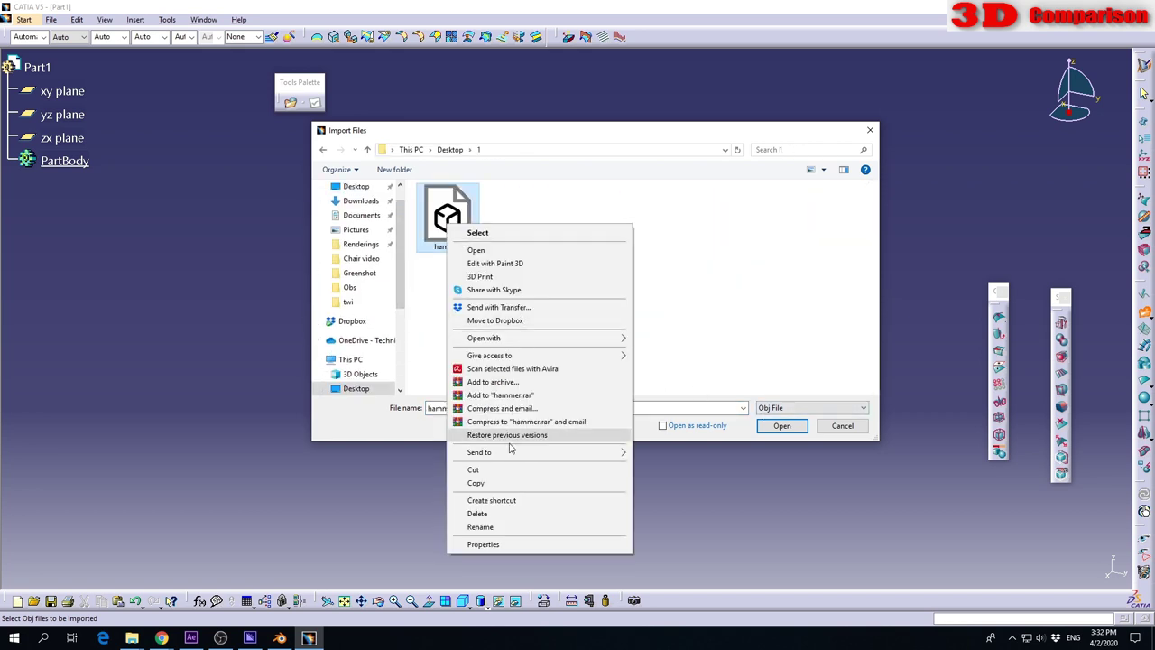
pyautogui.click(503, 544)
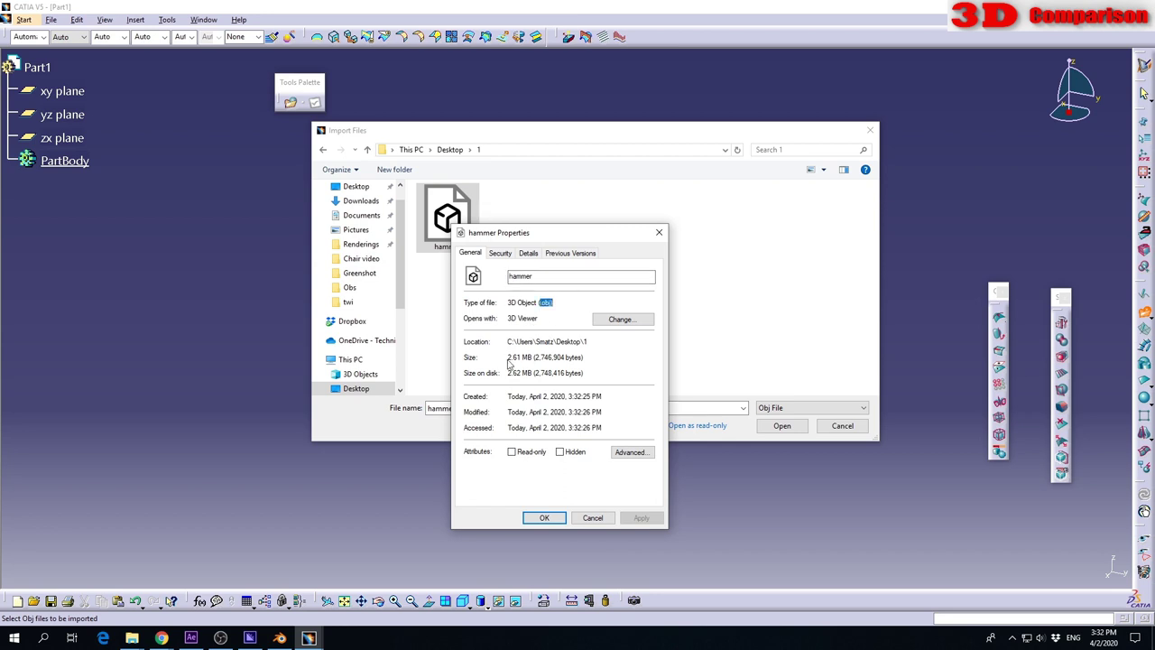
pyautogui.moveTo(508, 363); pyautogui.dragTo(542, 358)
pyautogui.click(593, 517)
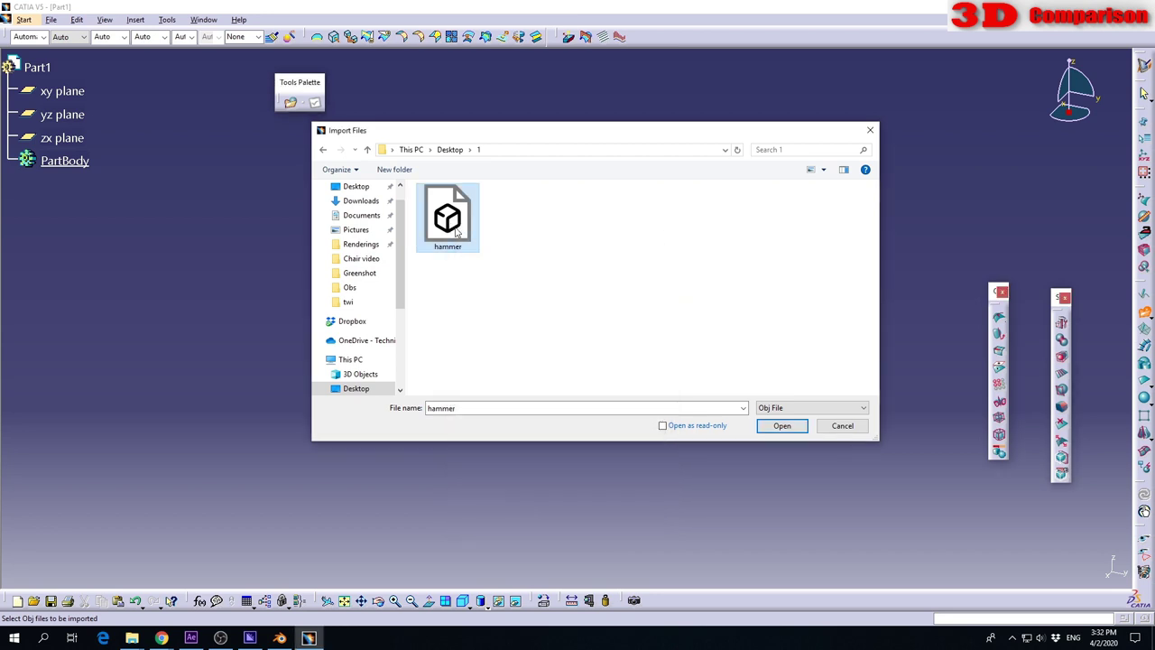
# Import the hammer OBJ file as a subdivision surface with an import scale of 1.
pyautogui.doubleClick(457, 231)
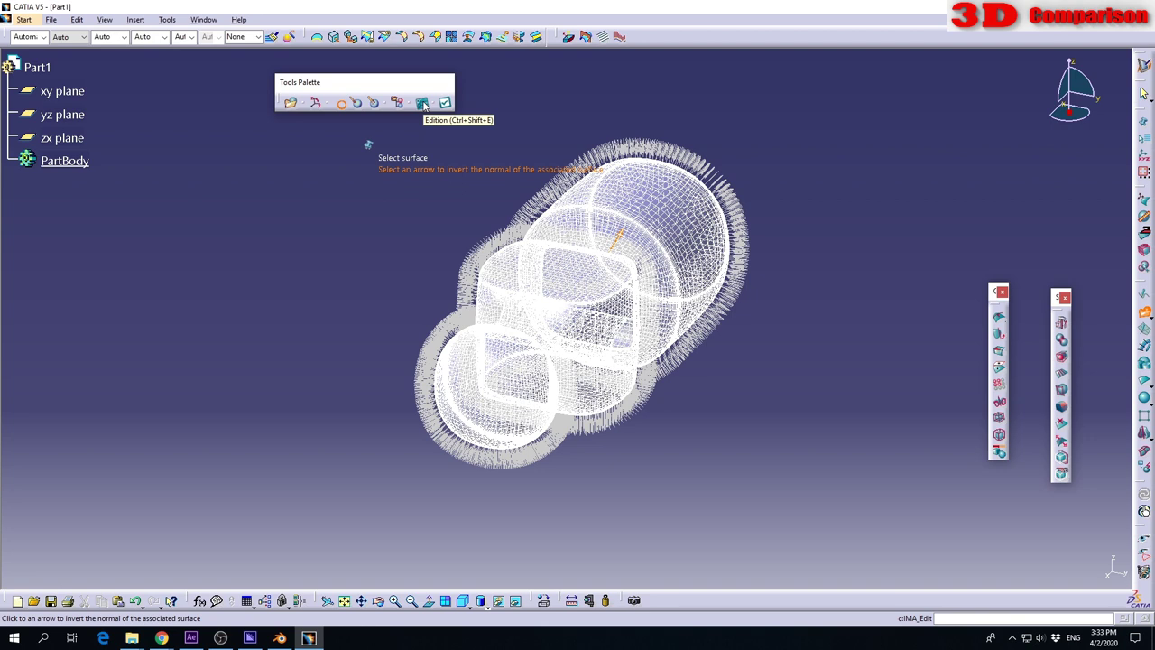
pyautogui.click(422, 103)
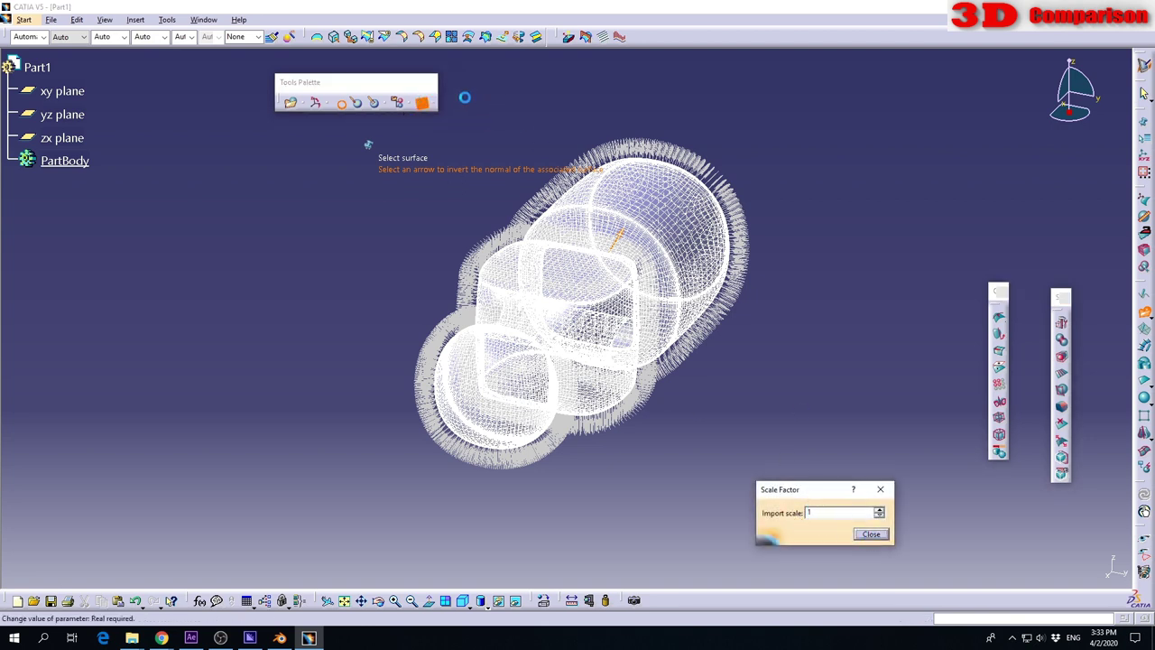
pyautogui.click(871, 534)
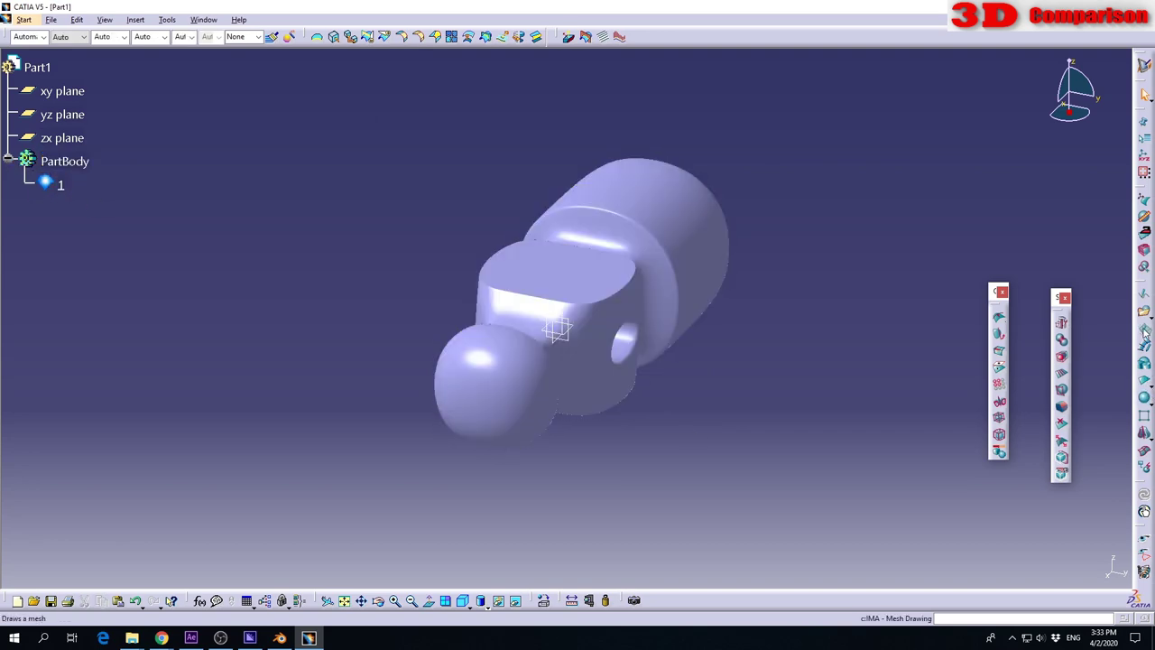
# Switch from Imagine & Shape to the Part Design workbench with the imported hammer.
pyautogui.moveTo(789, 298); pyautogui.dragTo(689, 331, button='middle')
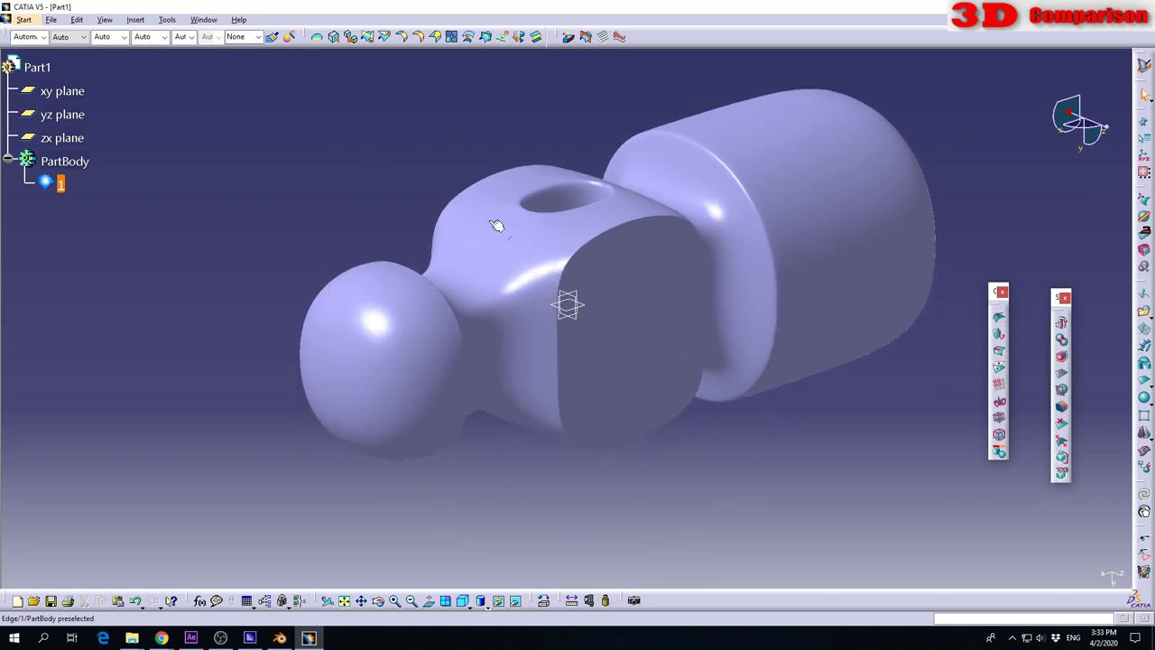
pyautogui.moveTo(572, 225); pyautogui.dragTo(515, 237, button='middle')
pyautogui.click(25, 19)
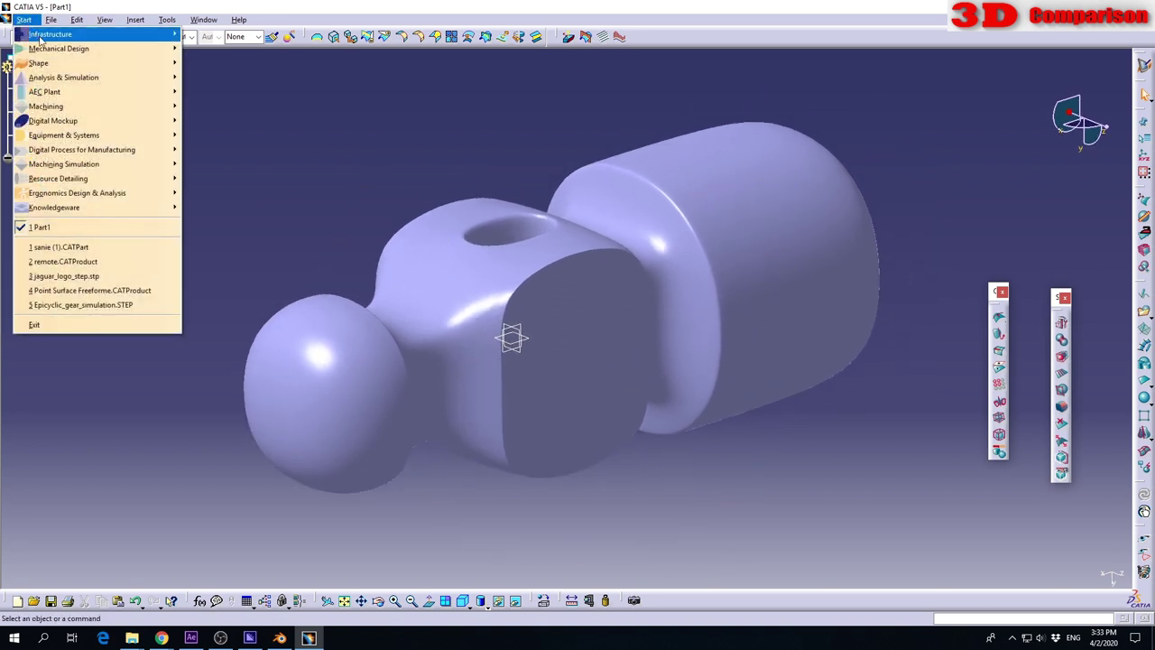
pyautogui.moveTo(65, 48)
pyautogui.click(233, 54)
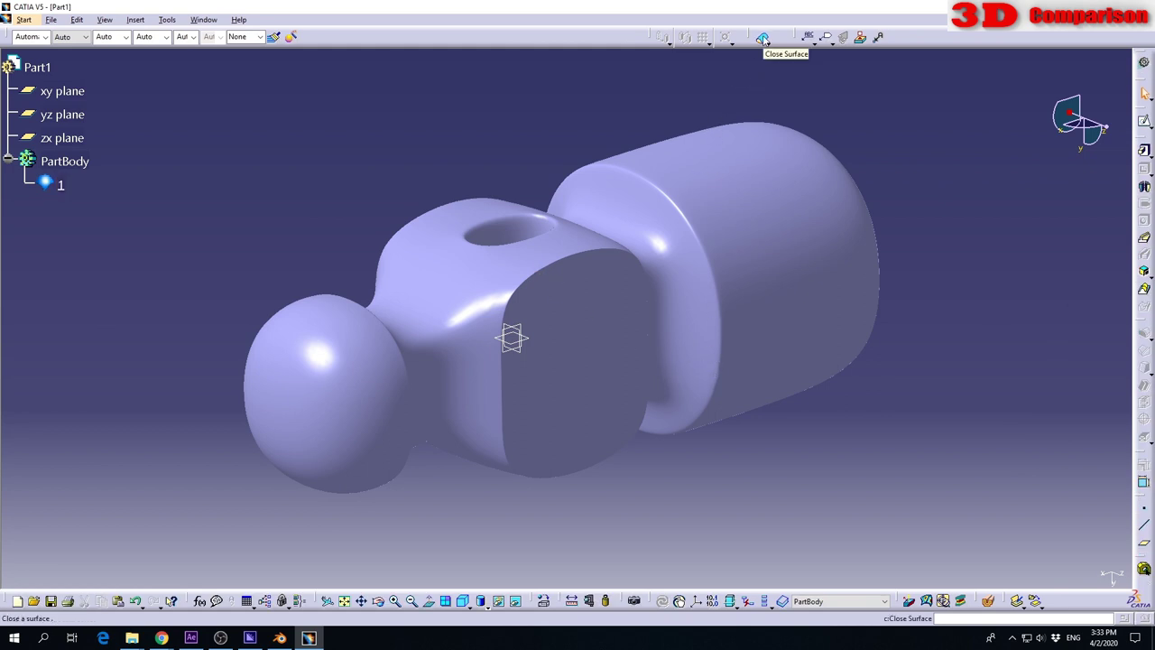
# Convert the imported hammer surface 1 into a solid with Close Surface.
pyautogui.click(135, 19)
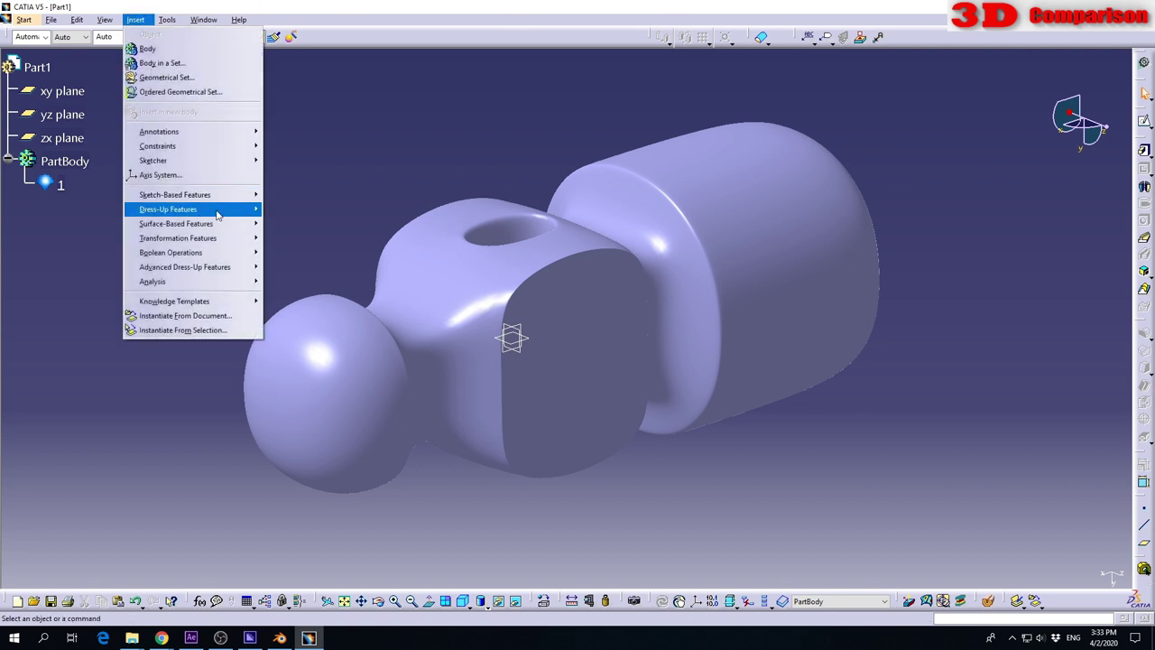
pyautogui.moveTo(211, 225)
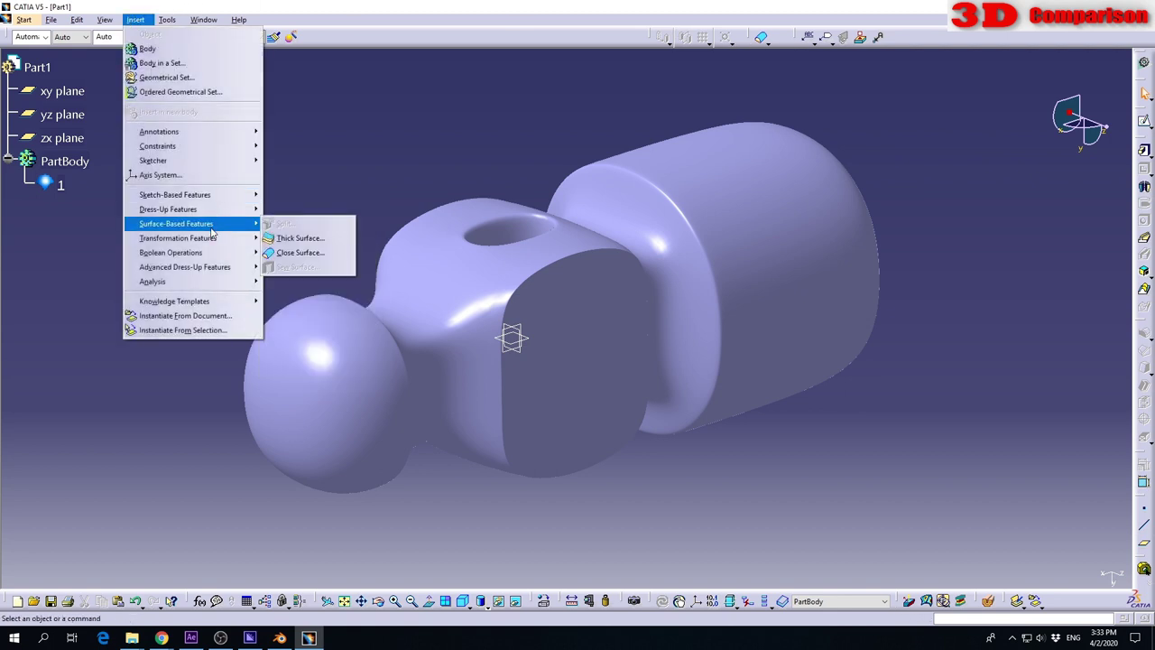
pyautogui.click(311, 255)
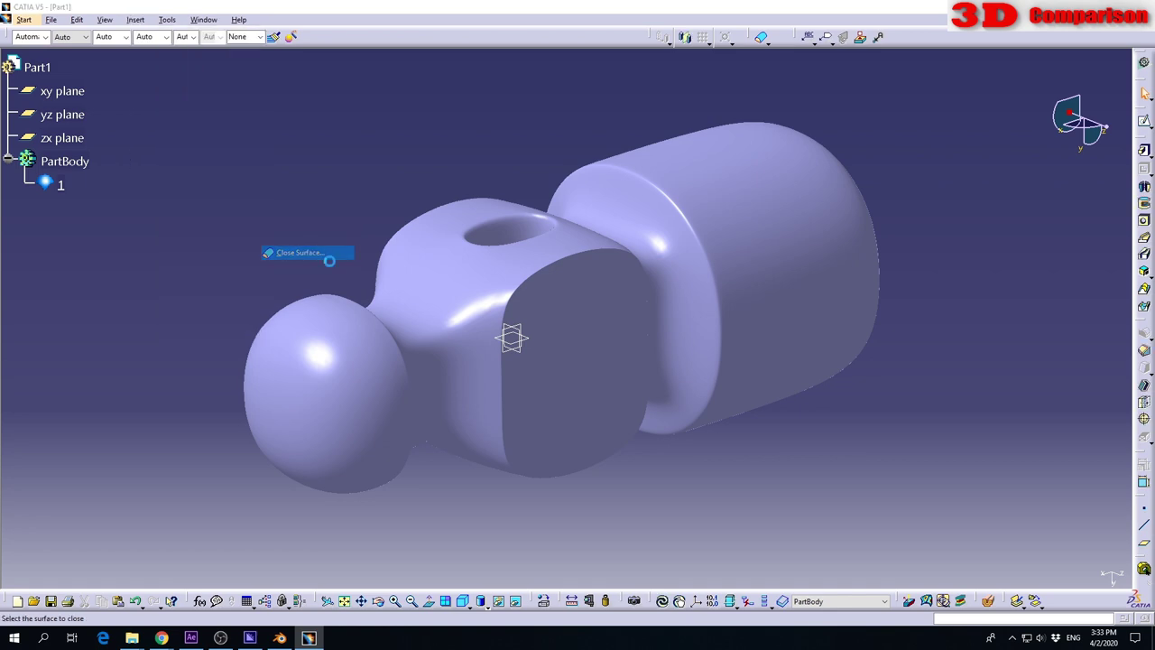
pyautogui.click(703, 327)
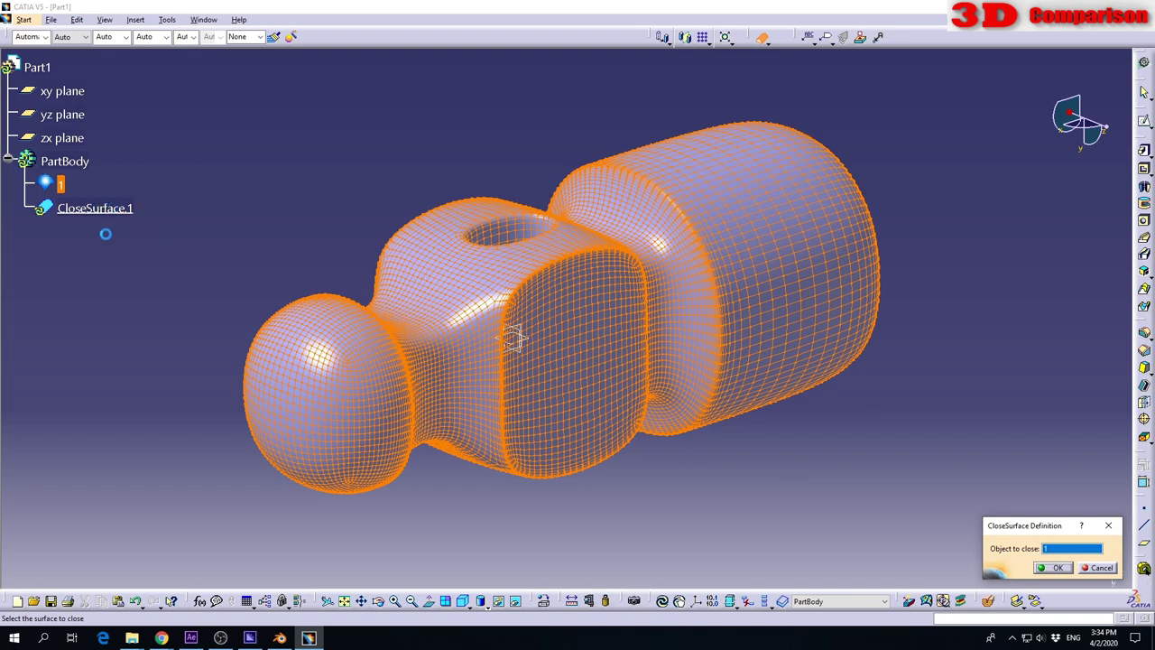
pyautogui.press('Return')
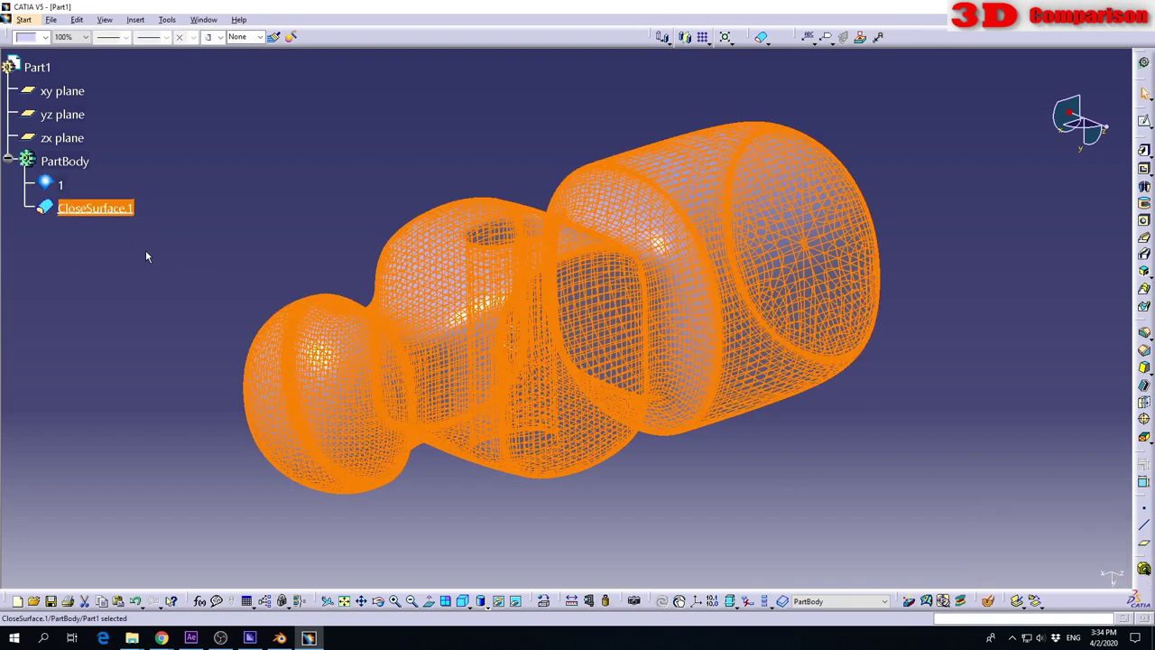
# Hide the CloseSurface.1 feature under PartBody.
pyautogui.rightClick(124, 211)
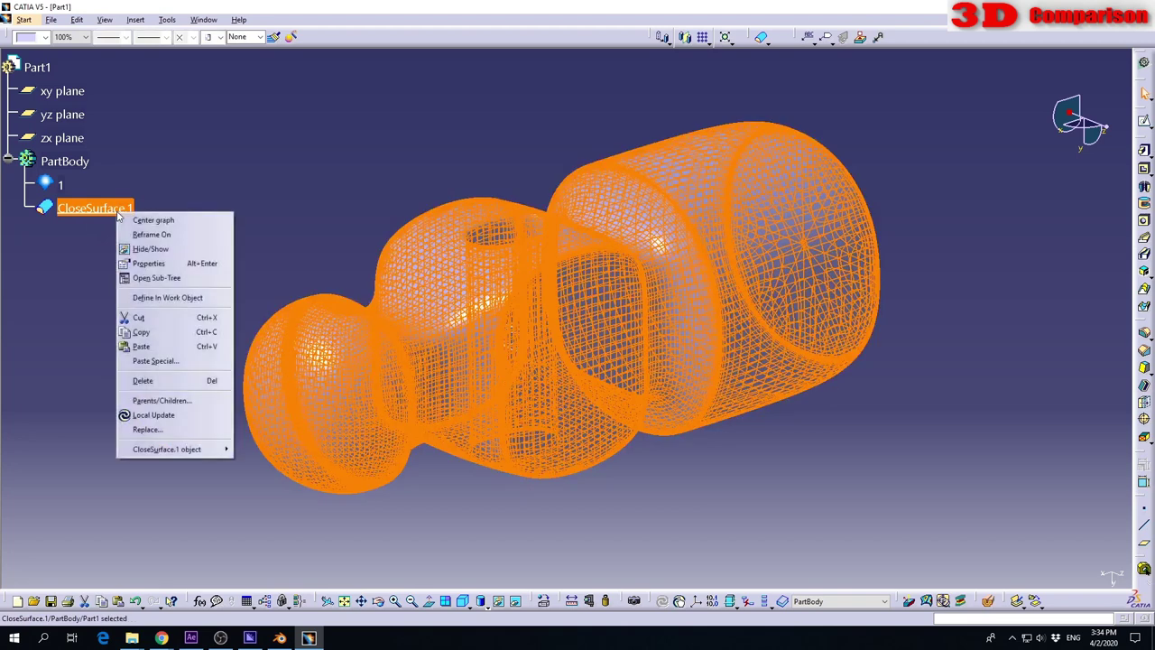
pyautogui.press('Escape')
pyautogui.rightClick(124, 210)
pyautogui.click(157, 246)
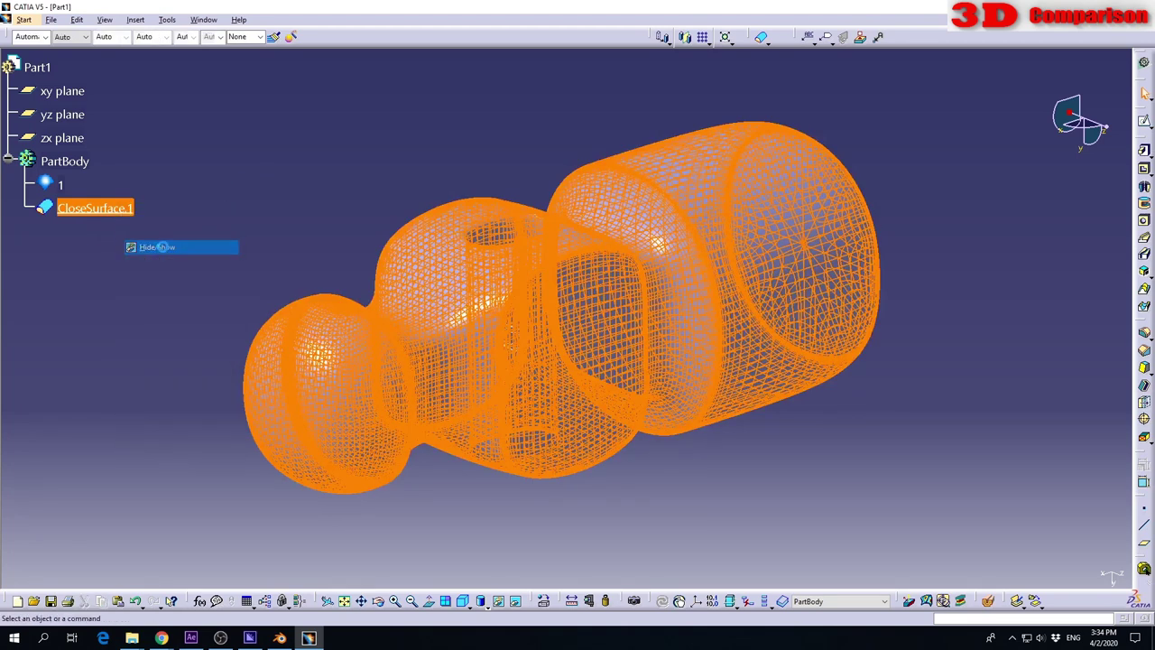
pyautogui.moveTo(918, 247)
pyautogui.mouseDown(button='middle')
pyautogui.moveTo(849, 305)
pyautogui.moveTo(695, 325)
pyautogui.mouseUp(button='middle')
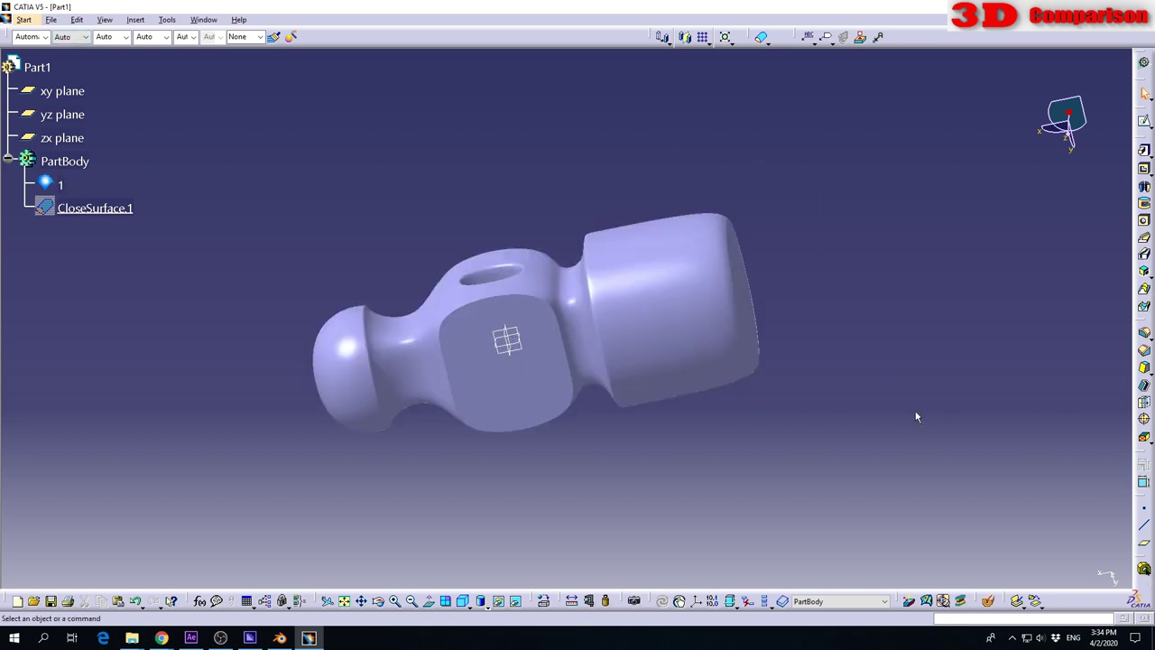
# Cut through the imported hammer surface with Dynamic Sectioning to examine its interior, and close the section view.
pyautogui.click(990, 600)
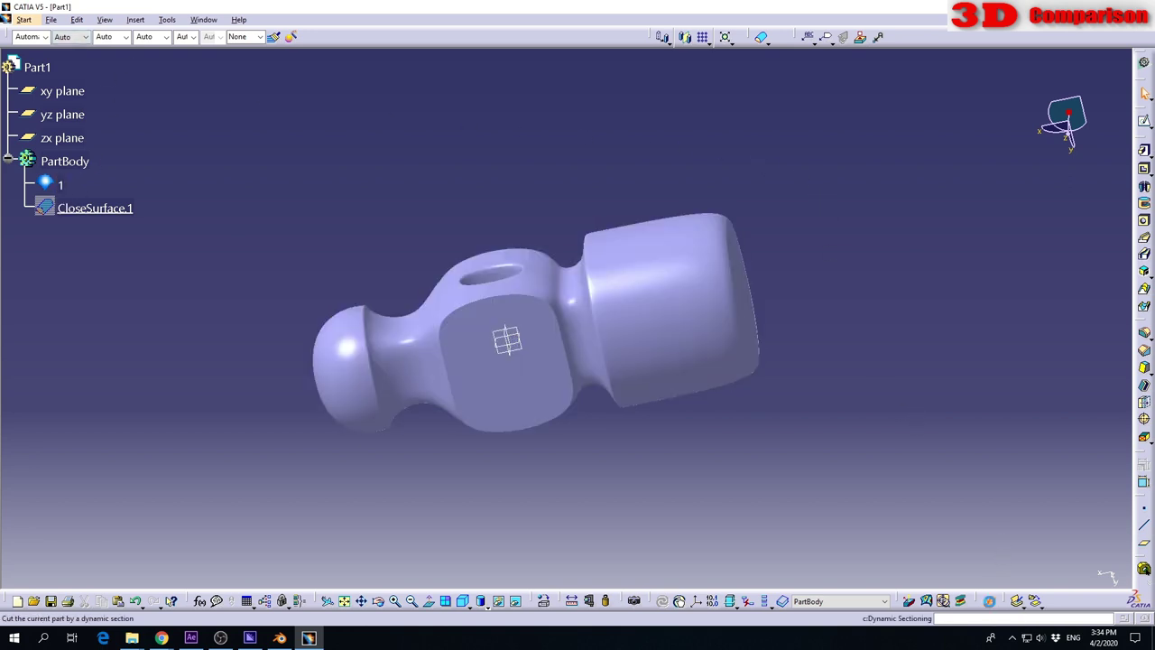
pyautogui.moveTo(551, 440)
pyautogui.mouseDown(button='middle')
pyautogui.moveTo(673, 421)
pyautogui.moveTo(526, 444)
pyautogui.moveTo(634, 439)
pyautogui.moveTo(545, 427)
pyautogui.moveTo(738, 330)
pyautogui.moveTo(747, 403)
pyautogui.moveTo(749, 388)
pyautogui.moveTo(593, 328)
pyautogui.moveTo(405, 366)
pyautogui.mouseUp(button='middle')
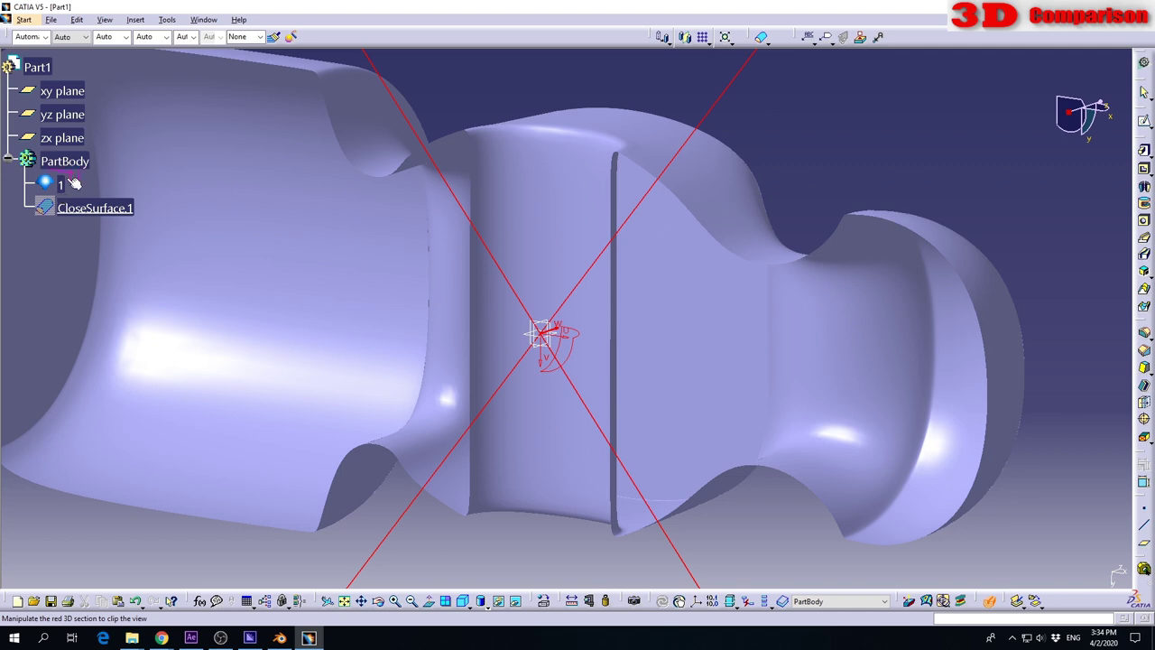
pyautogui.press('Escape')
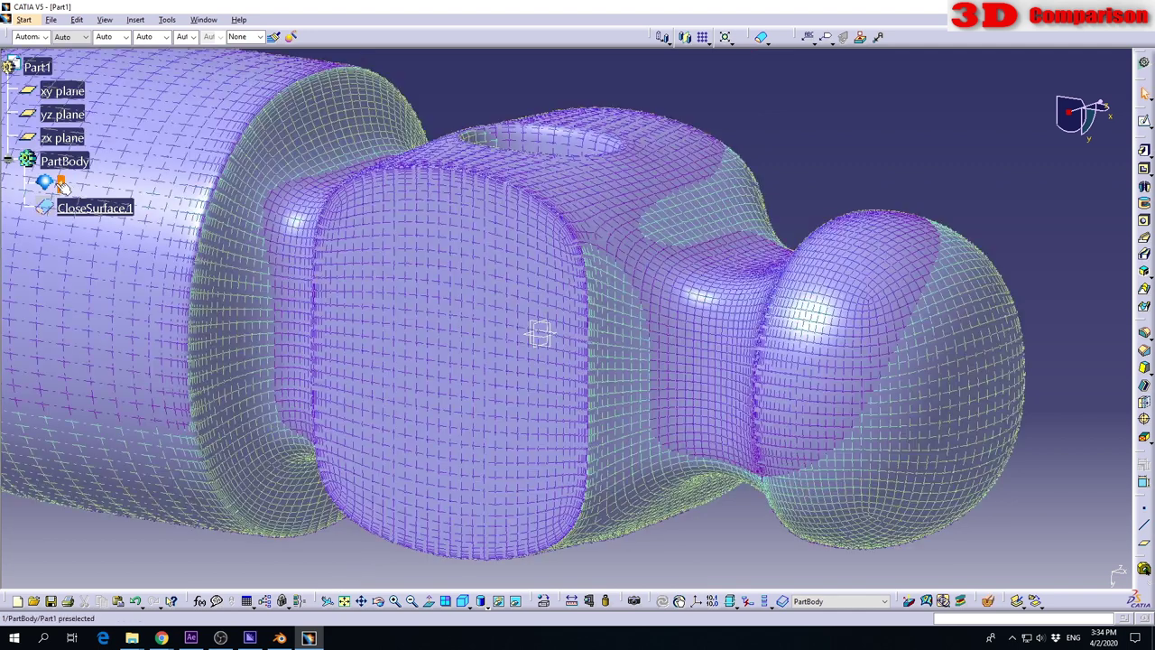
pyautogui.moveTo(412, 201); pyautogui.dragTo(177, 261, button='middle')
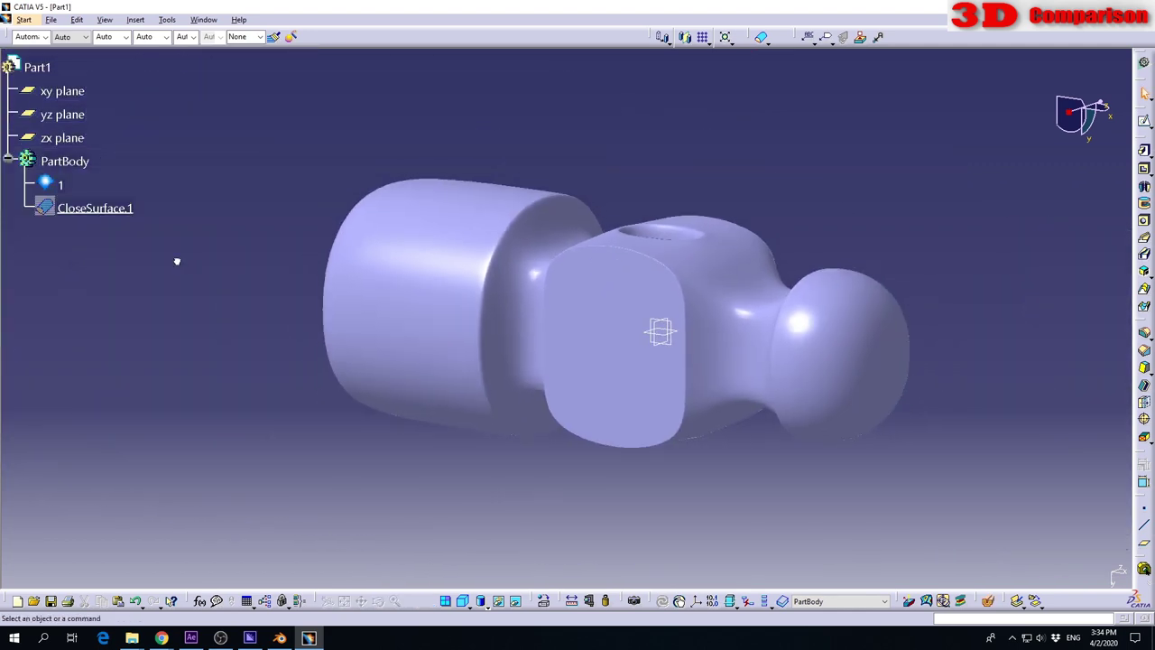
# Rename the imported surface feature 1 under PartBody to "Imported mesh".
pyautogui.click(63, 185)
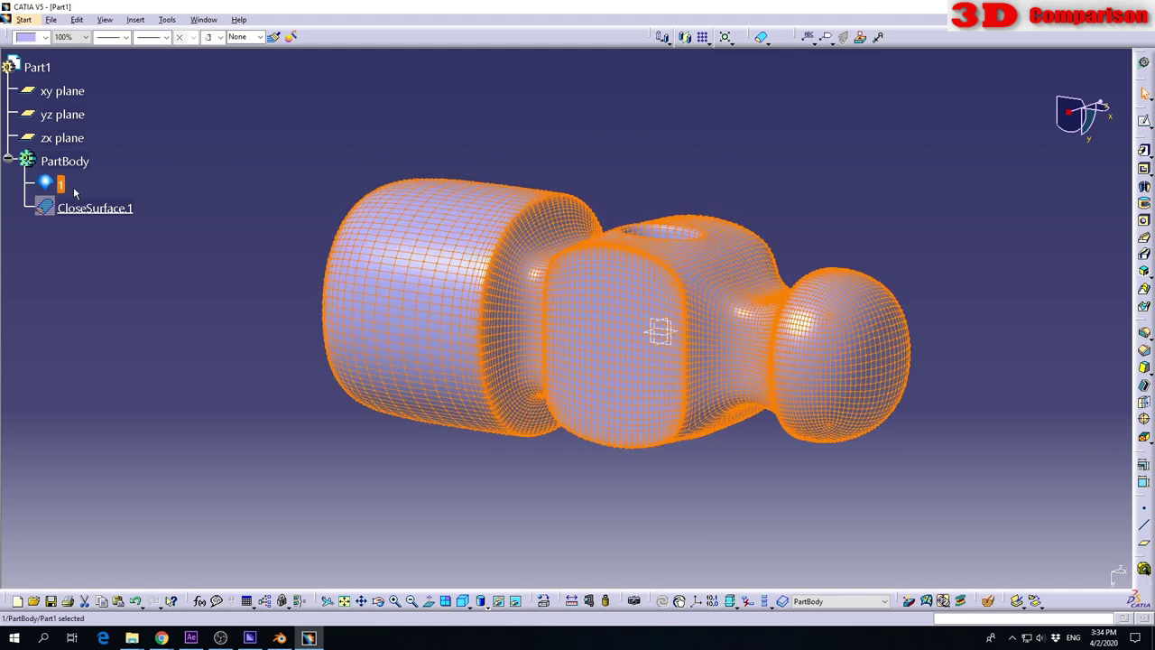
pyautogui.hotkey('alt', 'Return')
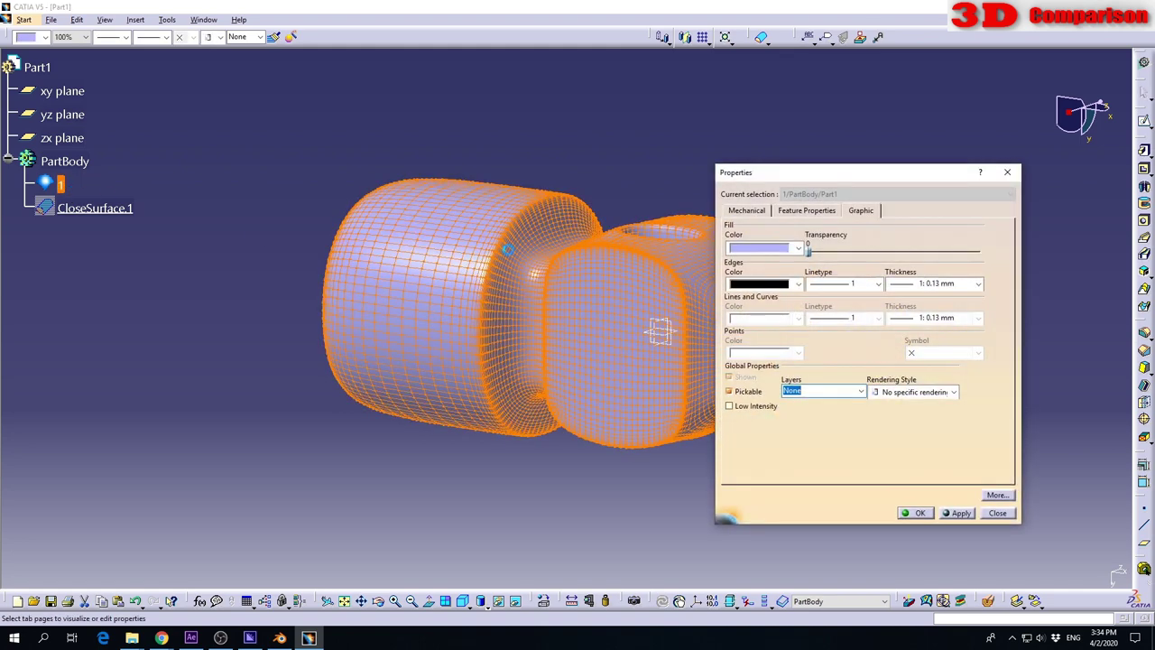
pyautogui.click(798, 213)
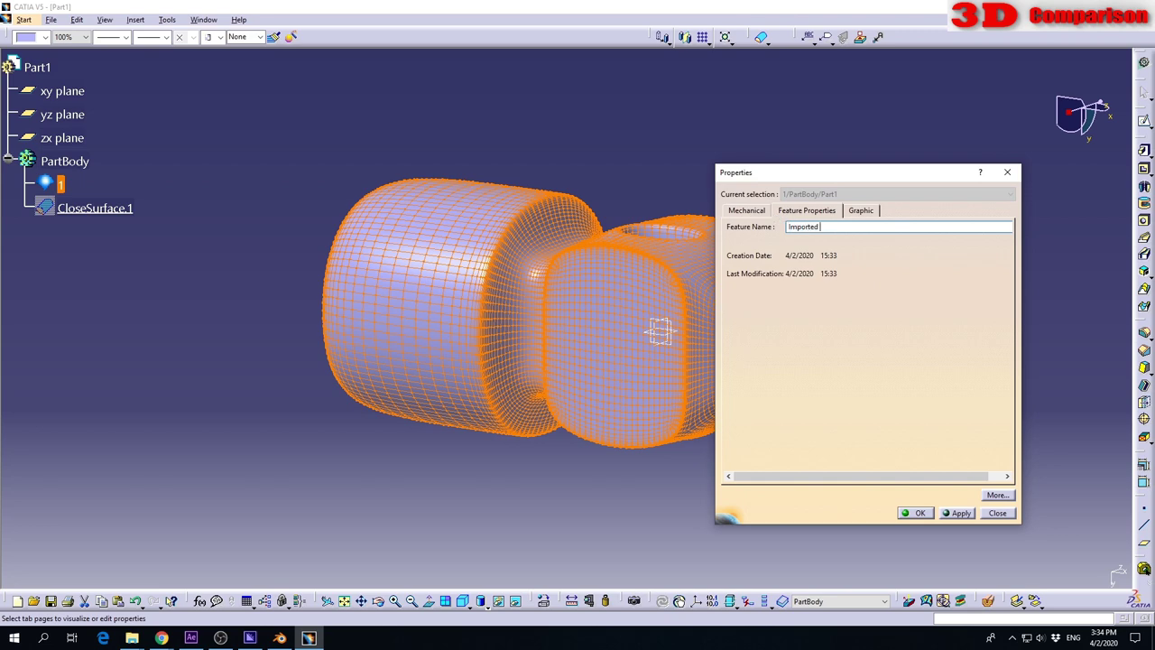
pyautogui.write('h')
pyautogui.press('Return')
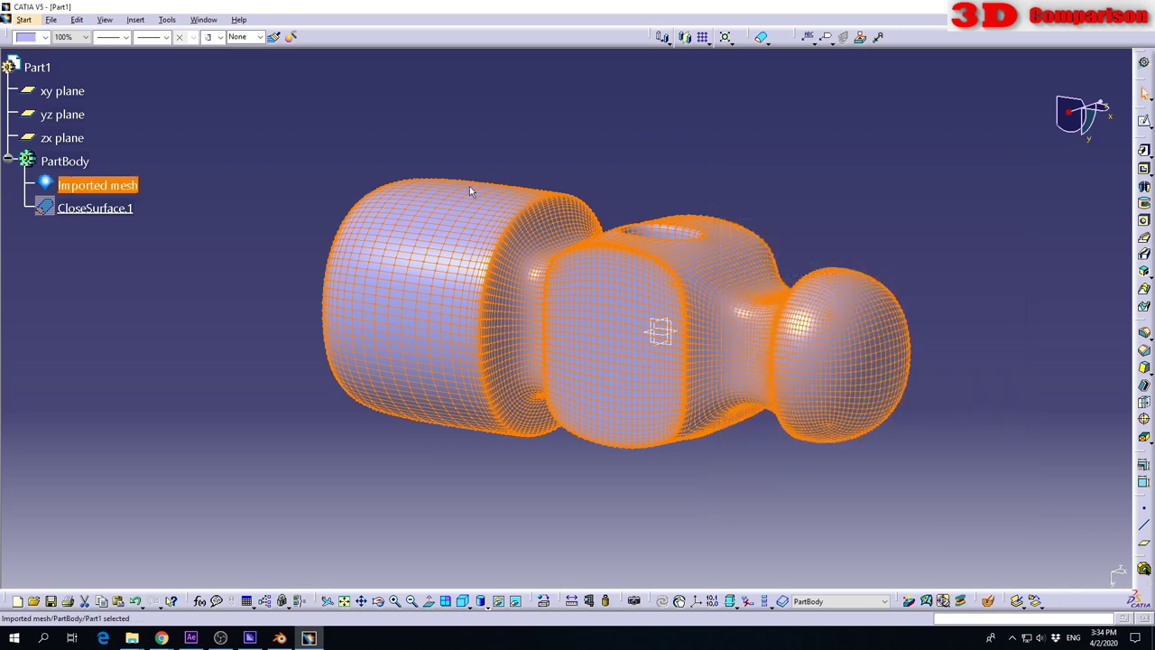
# Hide the Imported mesh surface and show the CloseSurface.1 solid.
pyautogui.rightClick(122, 185)
pyautogui.click(168, 219)
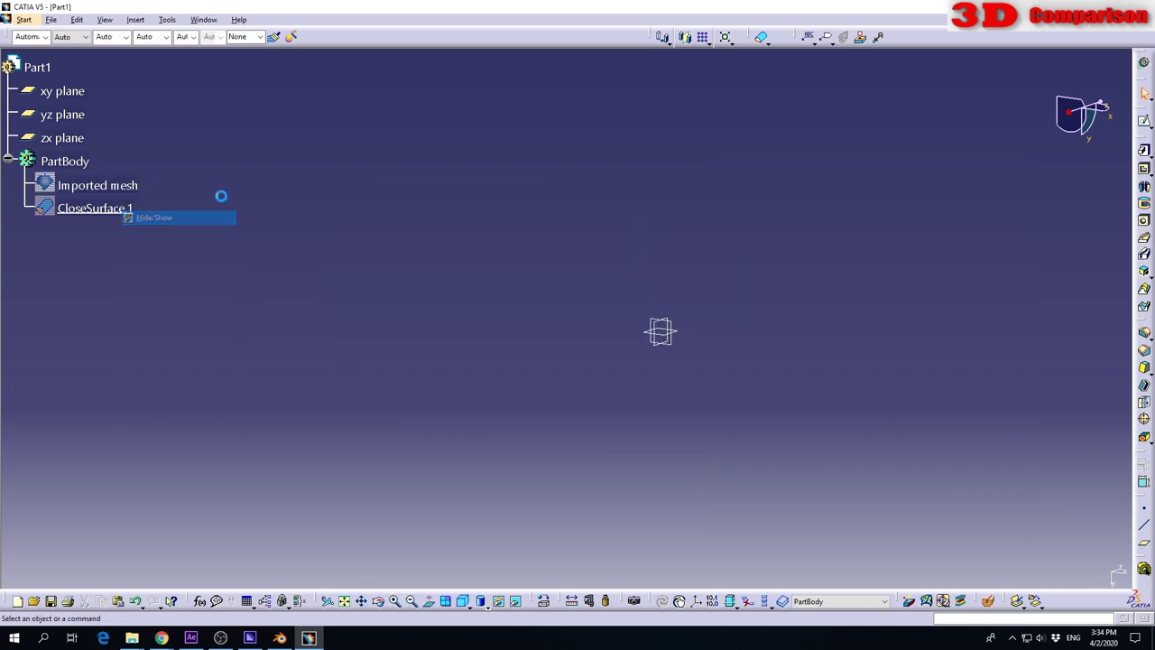
pyautogui.rightClick(99, 209)
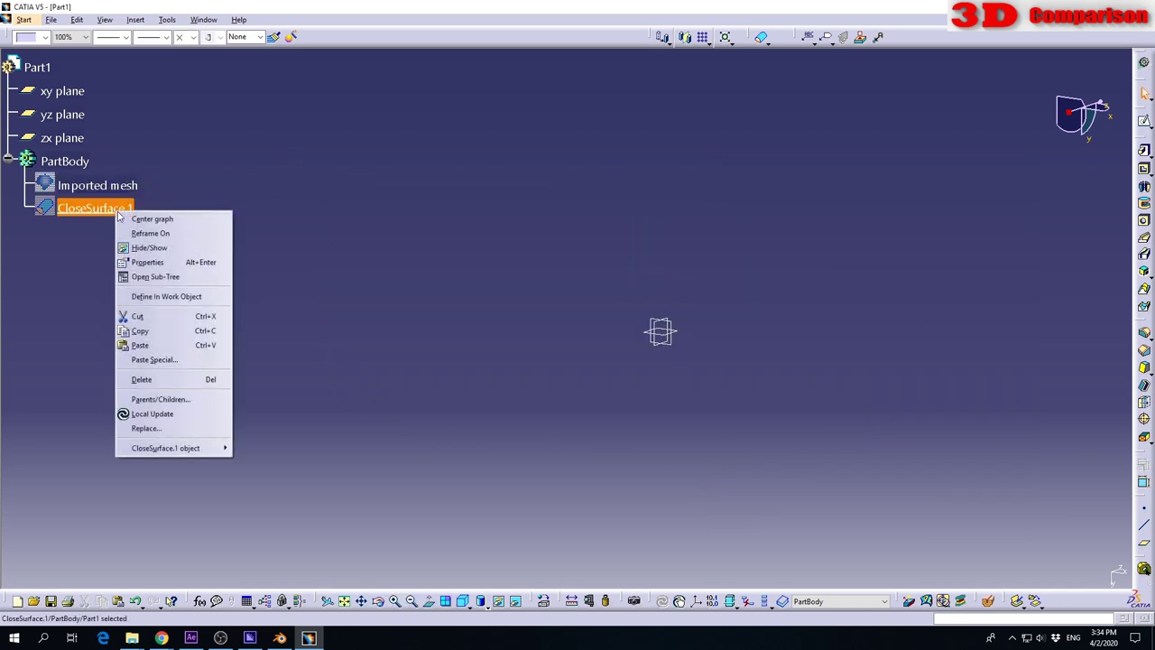
pyautogui.click(168, 247)
# Cut through the CloseSurface.1 solid with Dynamic Sectioning to examine its interior around the handle hole, and close the section view.
pyautogui.moveTo(714, 188); pyautogui.dragTo(642, 251, button='middle')
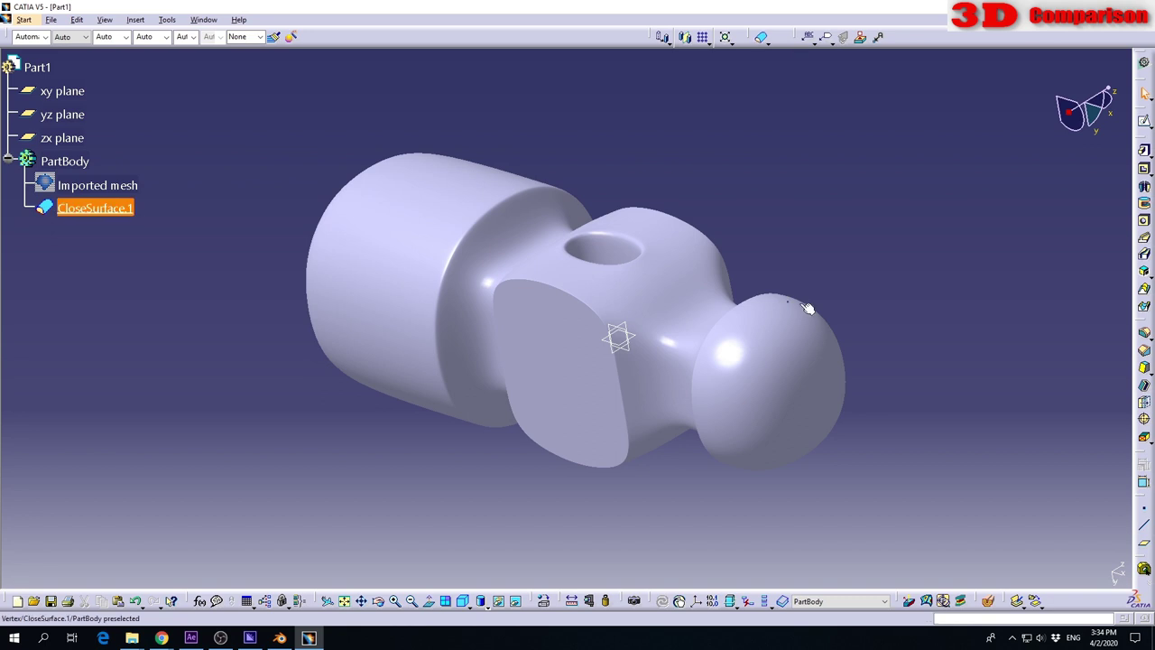
pyautogui.click(990, 603)
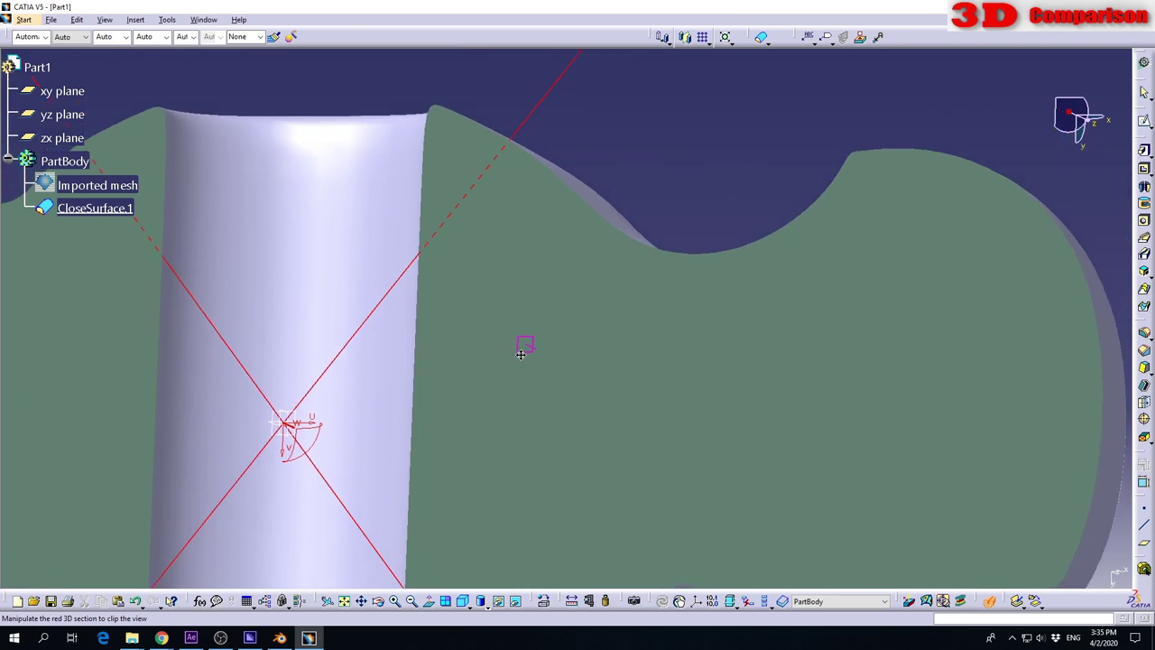
pyautogui.moveTo(521, 354); pyautogui.dragTo(420, 270, button='middle')
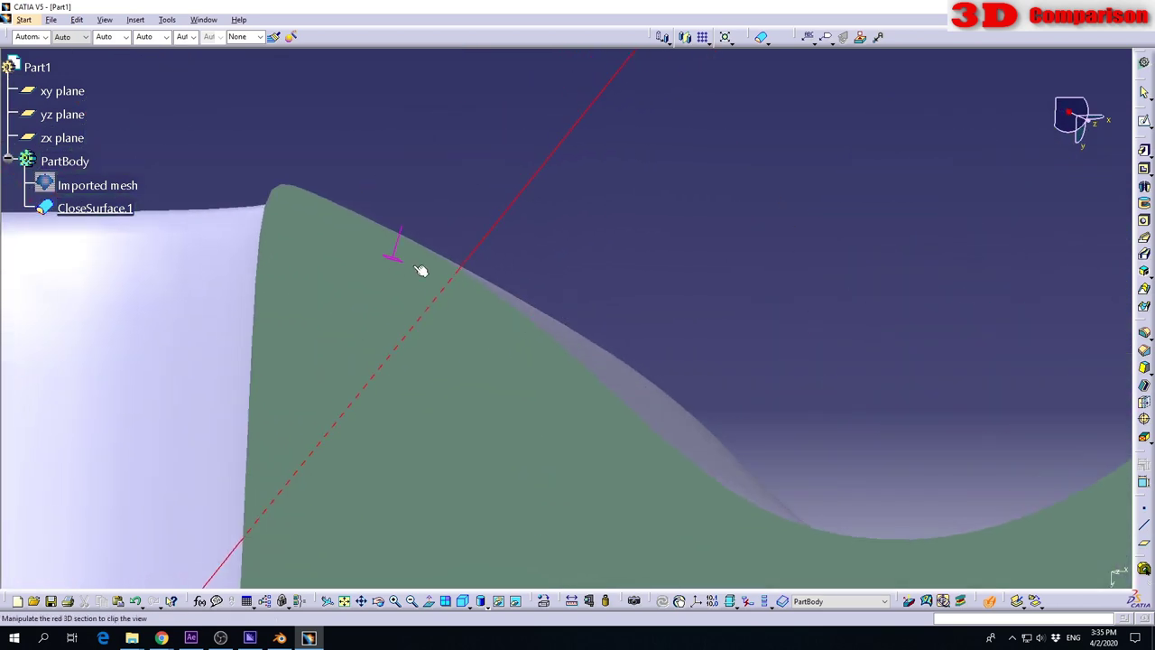
pyautogui.keyDown('ctrl'); pyautogui.moveTo(472, 320); pyautogui.dragTo(618, 316, button='middle'); pyautogui.keyUp('ctrl')
pyautogui.moveTo(662, 268); pyautogui.dragTo(644, 435, button='middle')
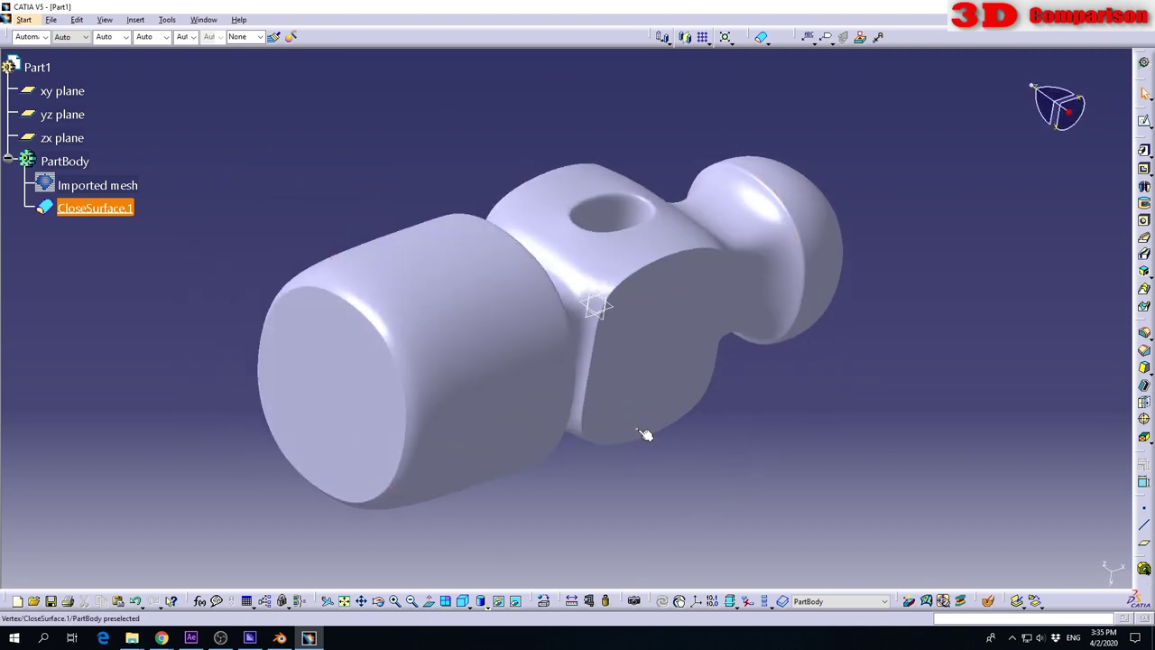
# Measure the distance between the hammer's flat striking end and its ball end with Measure Between.
pyautogui.click(619, 310)
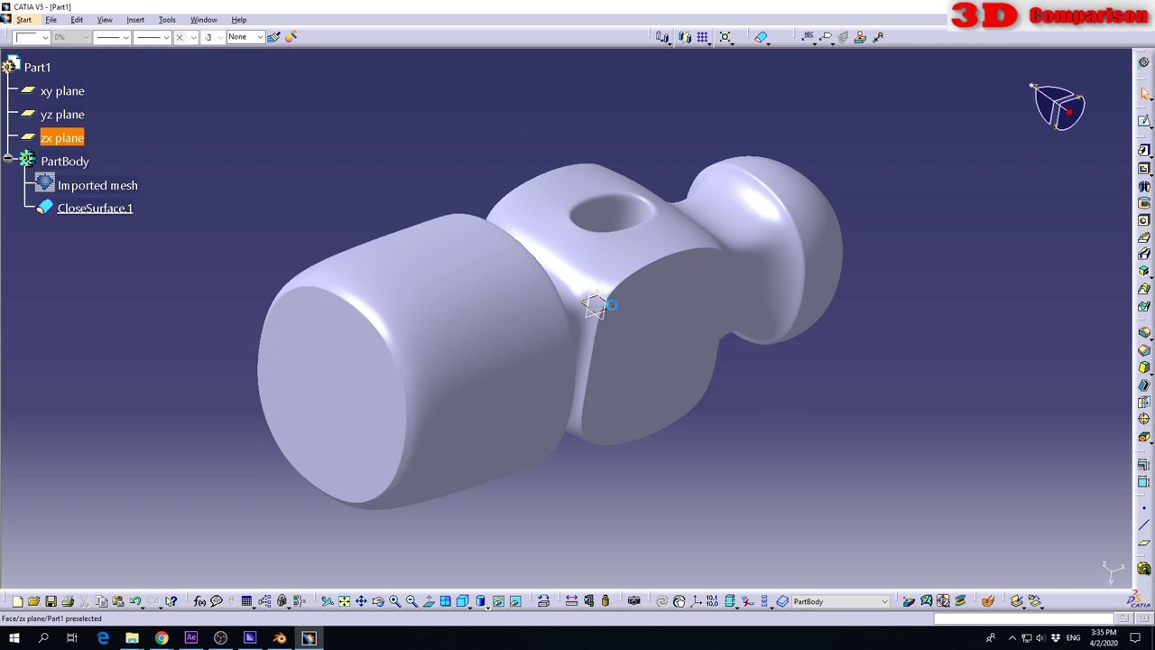
pyautogui.click(1123, 153)
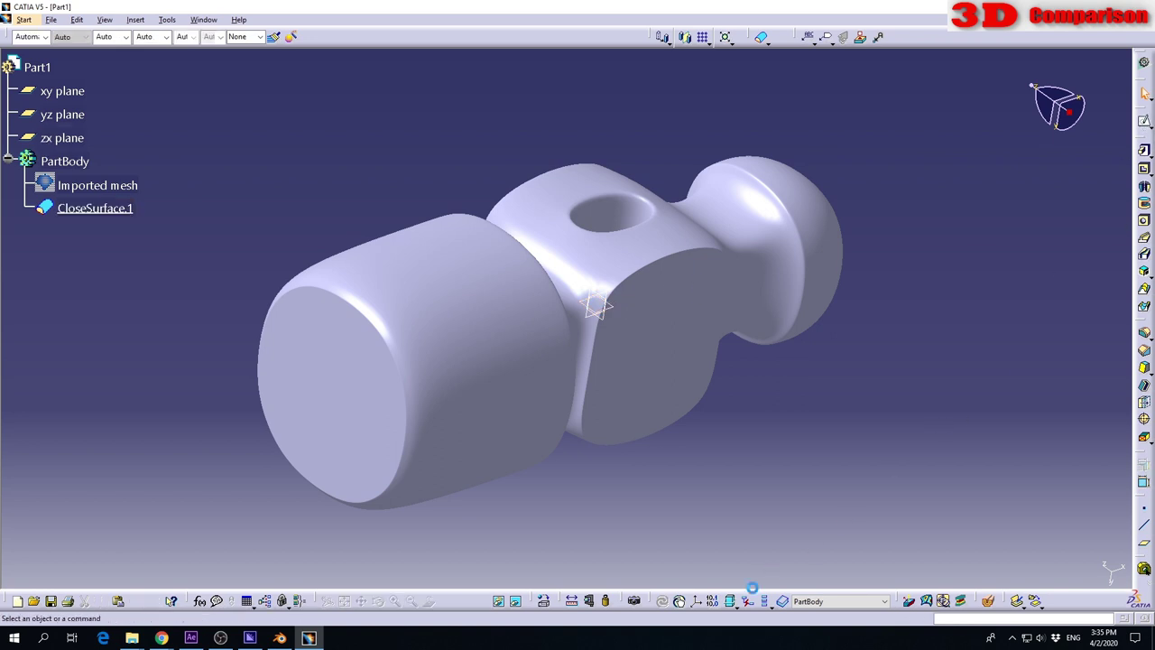
pyautogui.click(591, 602)
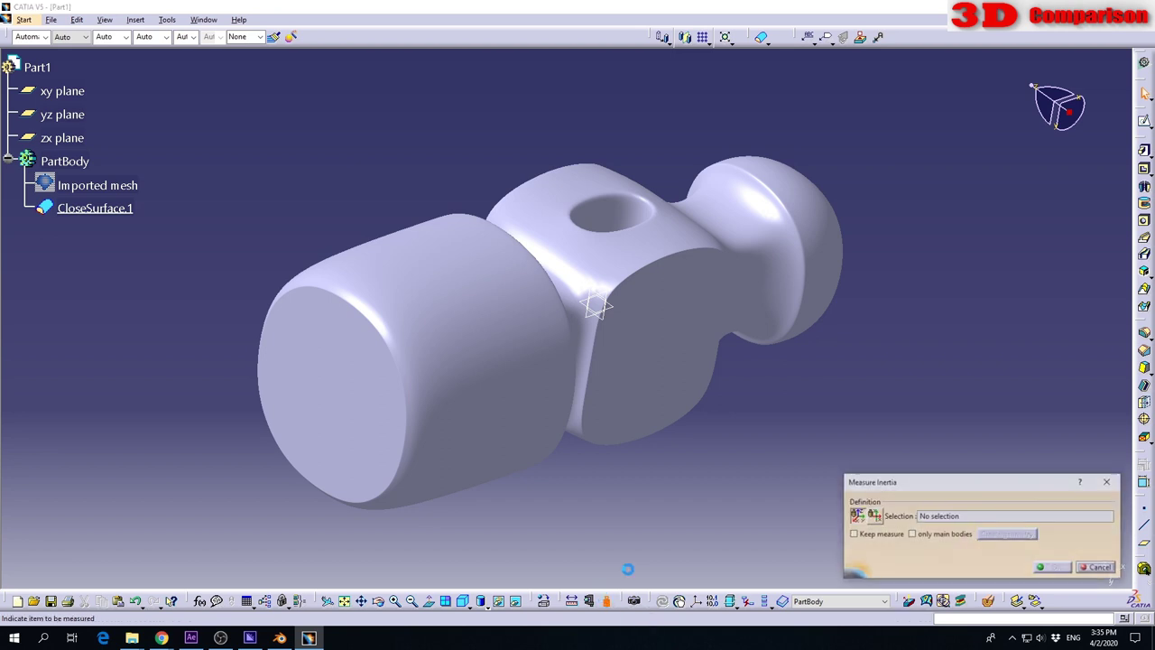
pyautogui.click(546, 600)
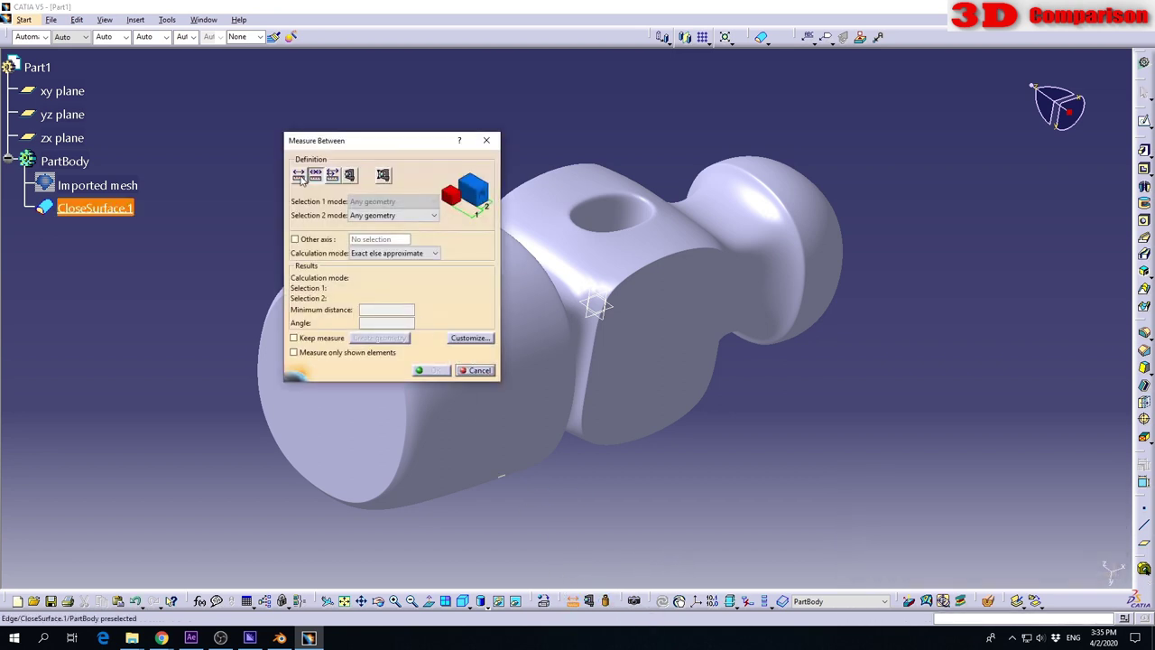
pyautogui.click(299, 176)
pyautogui.moveTo(345, 143); pyautogui.dragTo(122, 296)
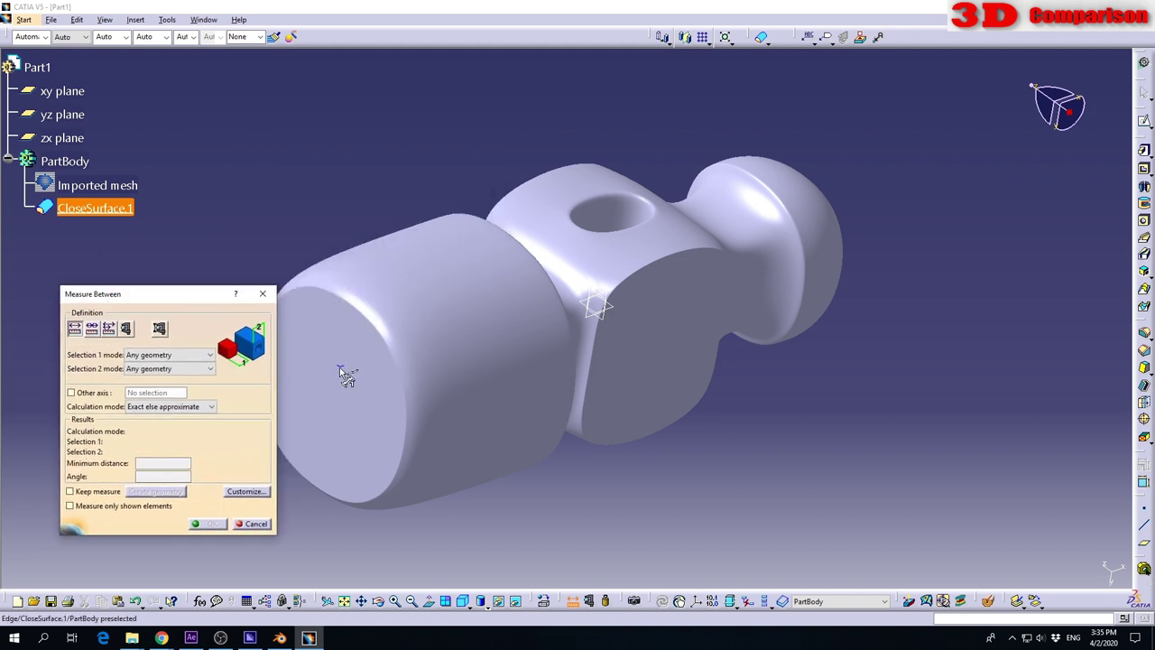
pyautogui.moveTo(884, 317); pyautogui.dragTo(768, 346, button='middle')
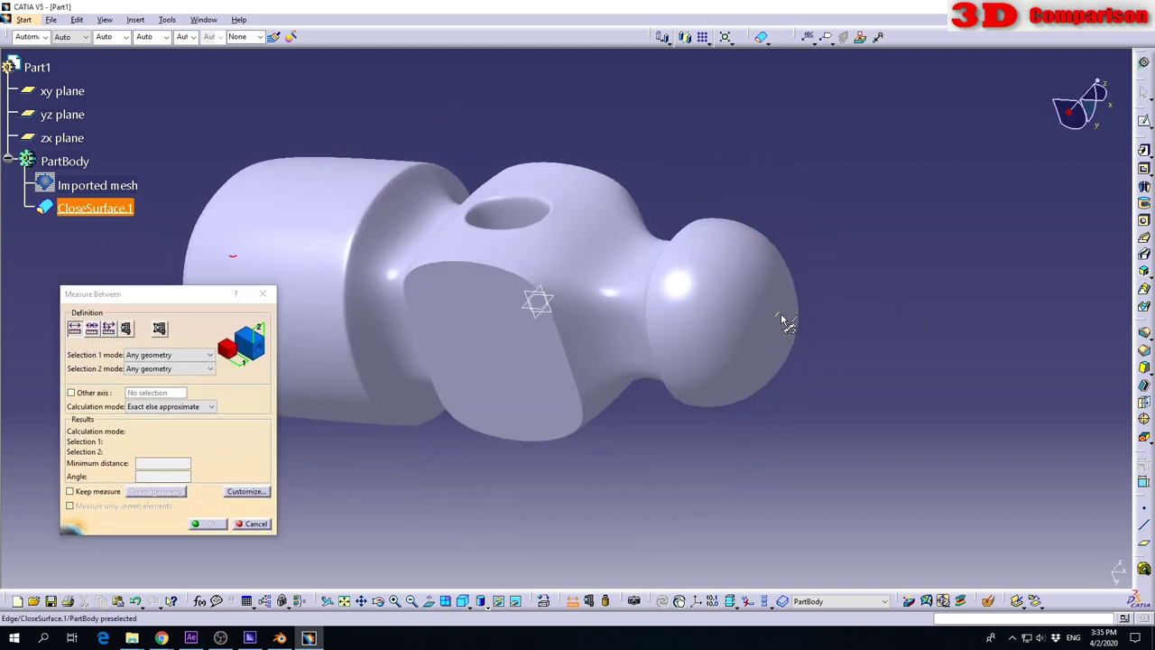
pyautogui.click(781, 316)
pyautogui.moveTo(494, 369); pyautogui.dragTo(669, 420, button='middle')
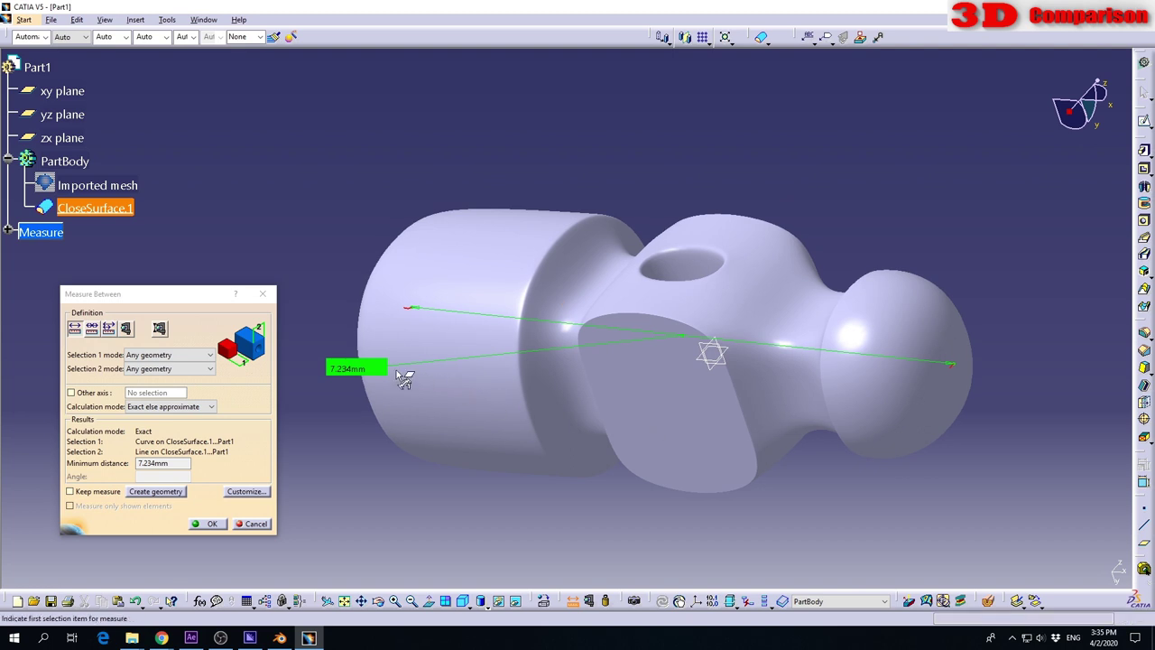
# Move the length measurement's label clear above the hammer and close the measurement without keeping it.
pyautogui.moveTo(394, 358); pyautogui.dragTo(740, 167)
pyautogui.moveTo(547, 412); pyautogui.dragTo(580, 439, button='middle')
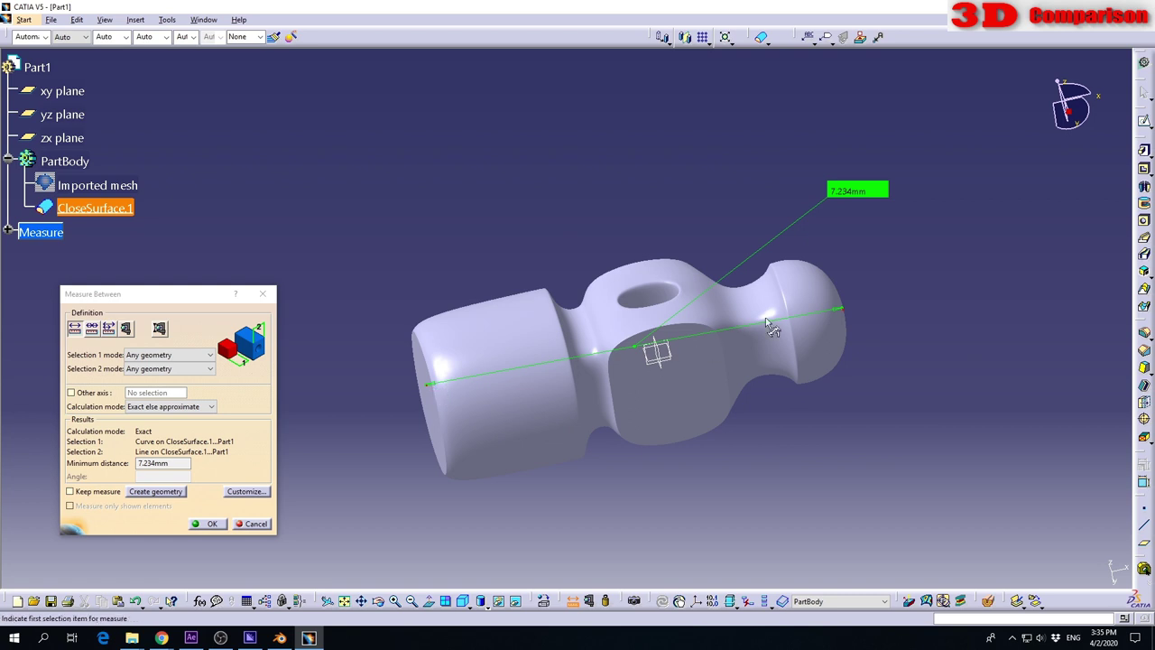
pyautogui.moveTo(842, 200); pyautogui.dragTo(762, 198)
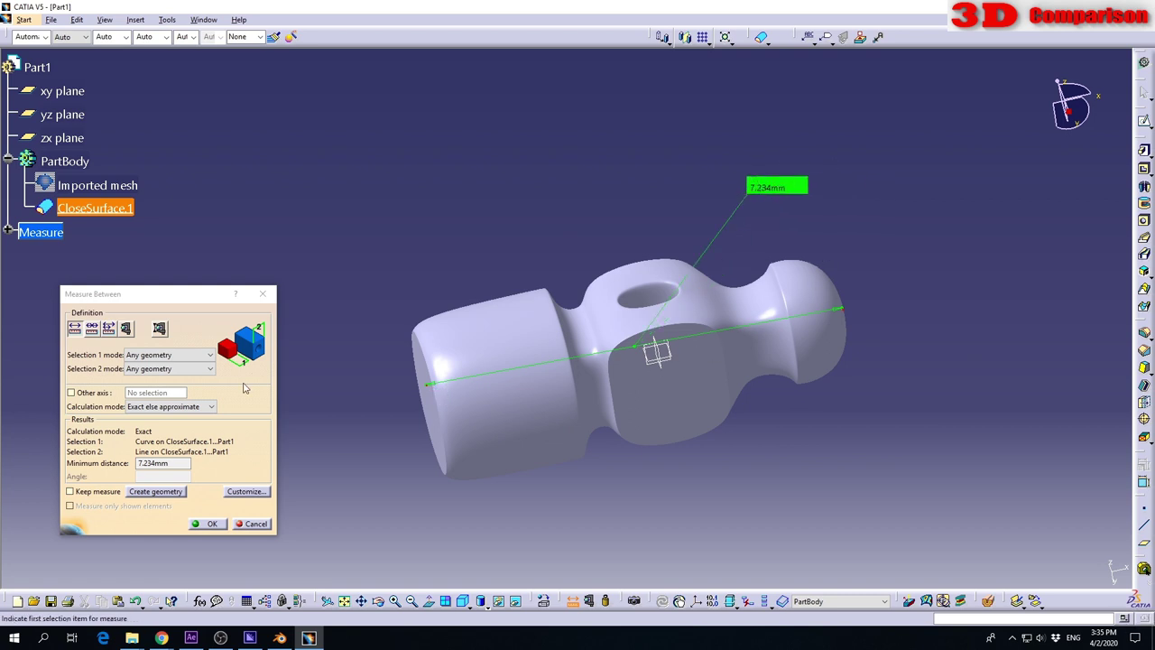
pyautogui.click(256, 525)
# Start a Scaling feature on the hammer solid, using a new point at coordinates 0, 0, 0 mm as its reference.
pyautogui.moveTo(529, 234); pyautogui.dragTo(298, 253, button='middle')
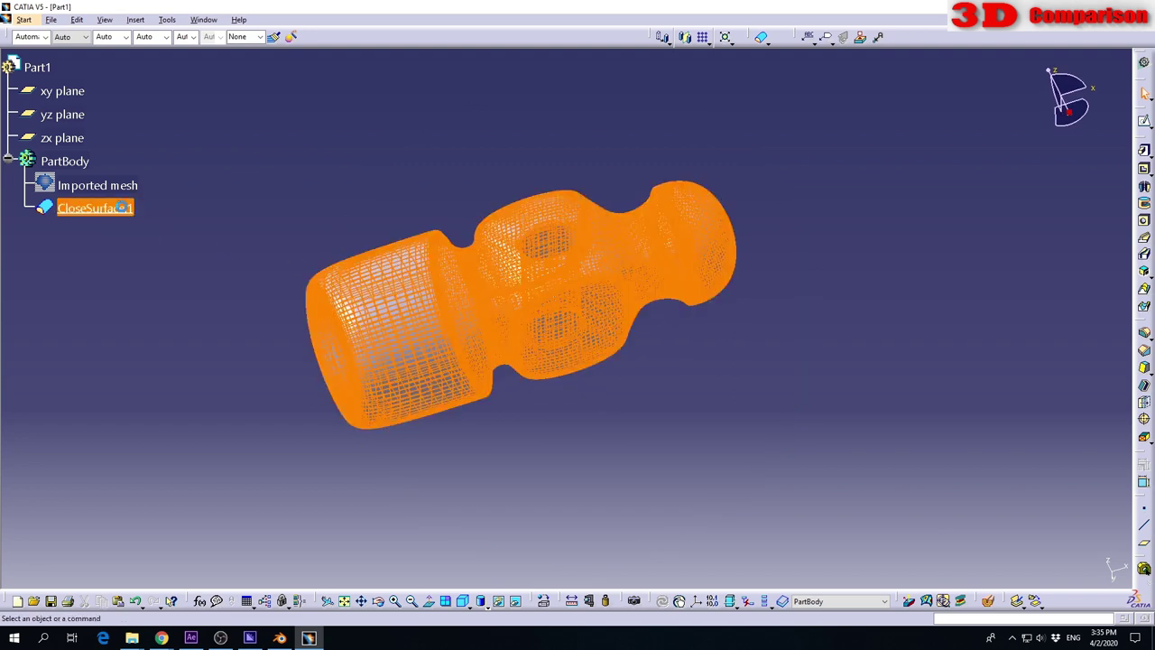
pyautogui.click(130, 210)
pyautogui.click(130, 210)
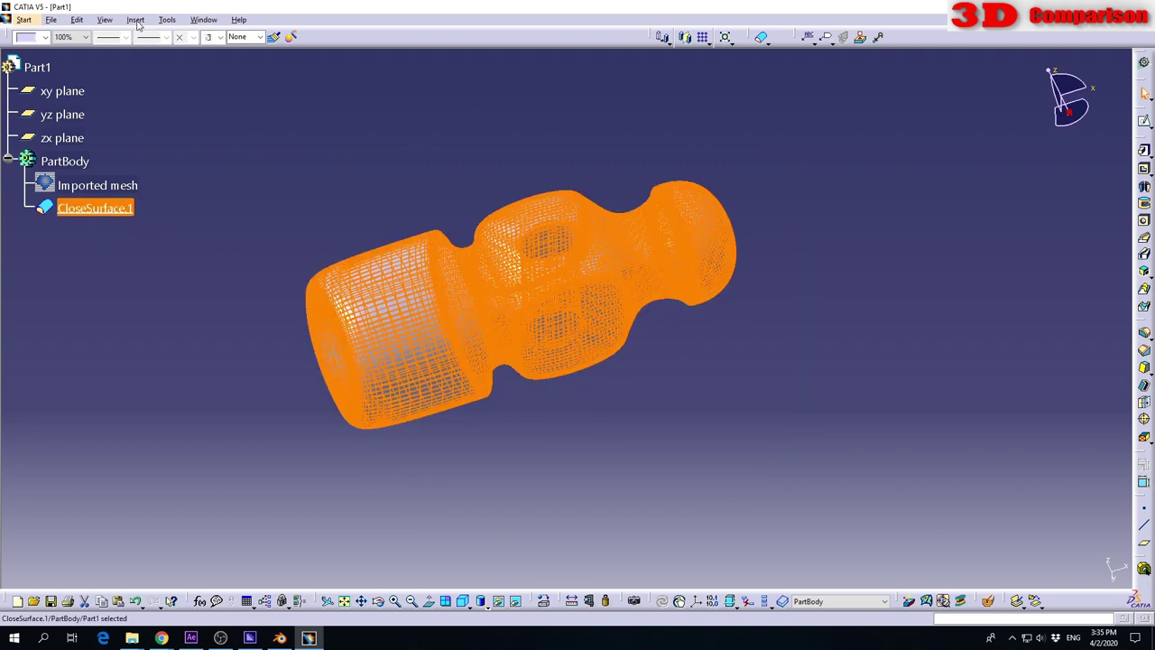
pyautogui.click(137, 24)
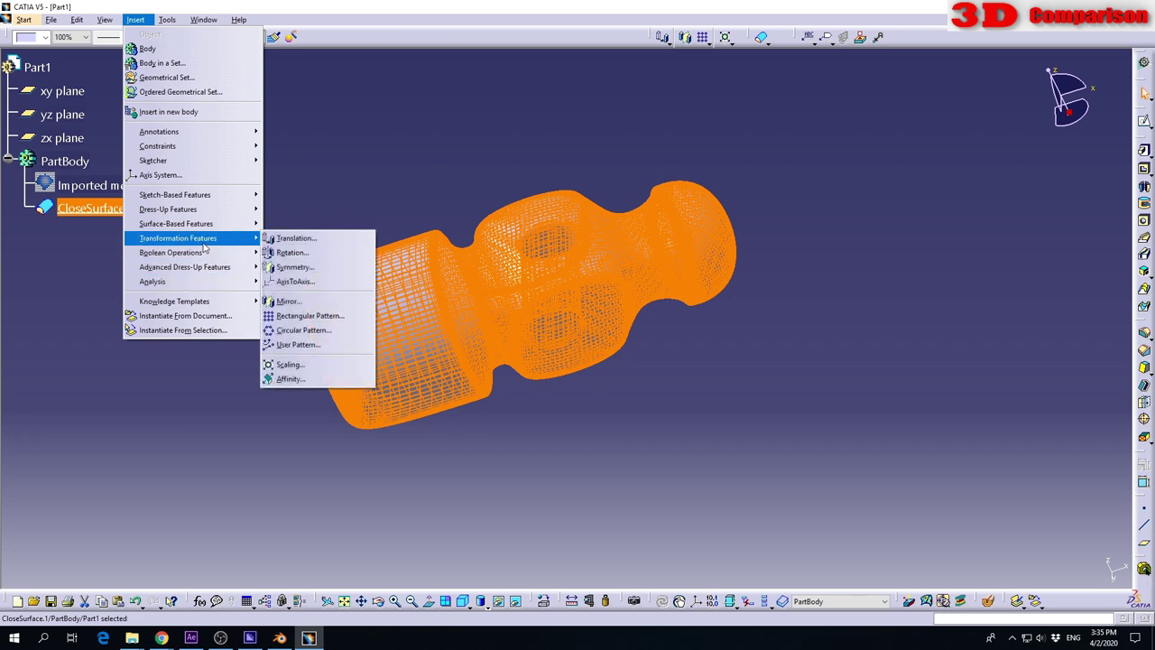
pyautogui.click(286, 365)
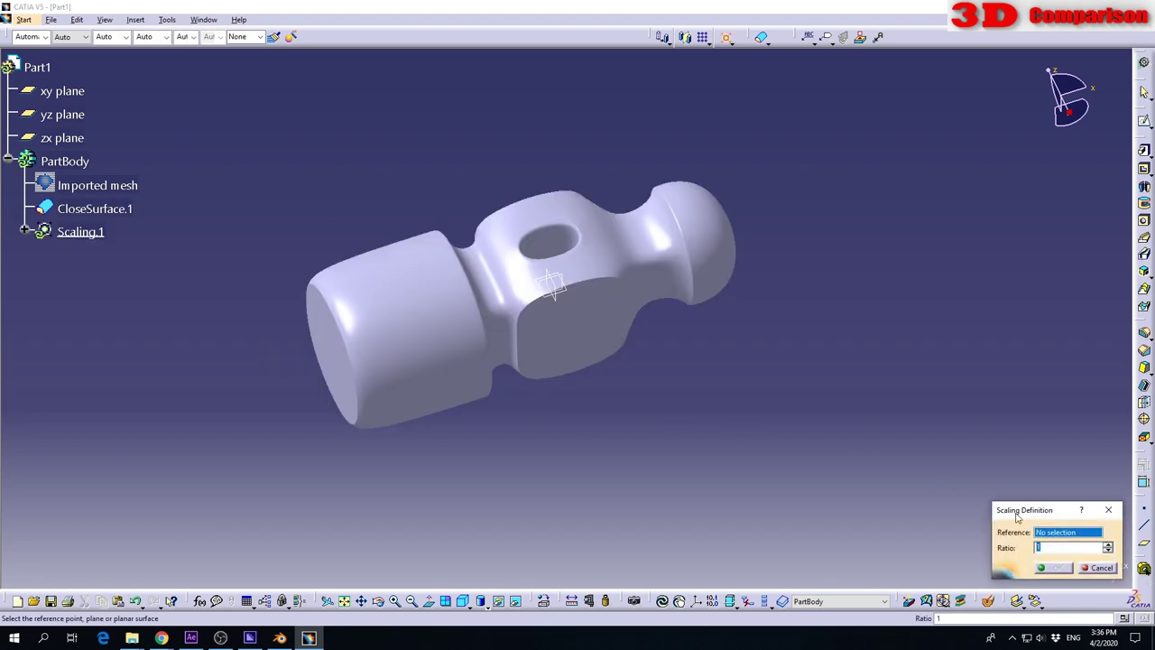
pyautogui.rightClick(1060, 531)
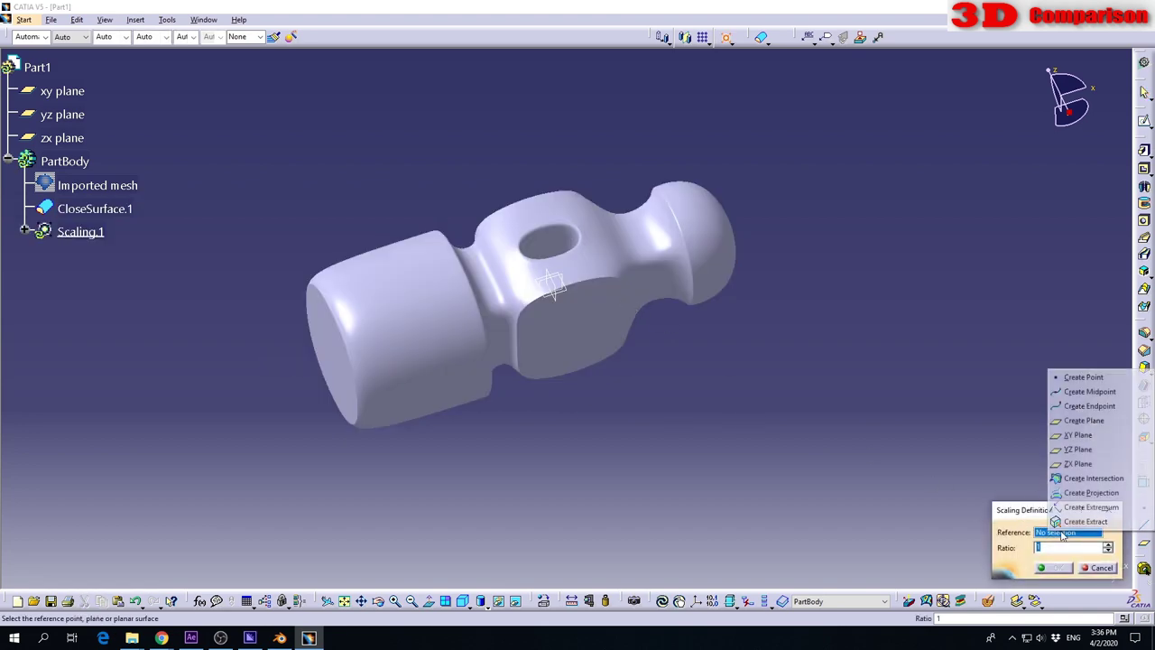
pyautogui.click(1103, 378)
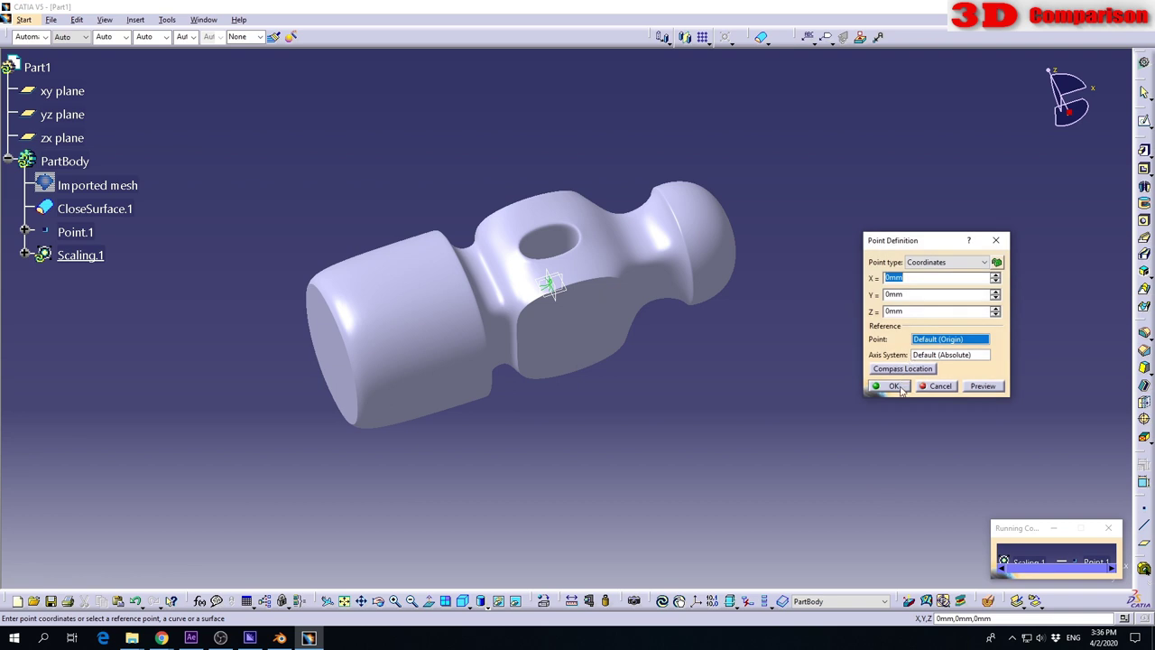
pyautogui.click(894, 386)
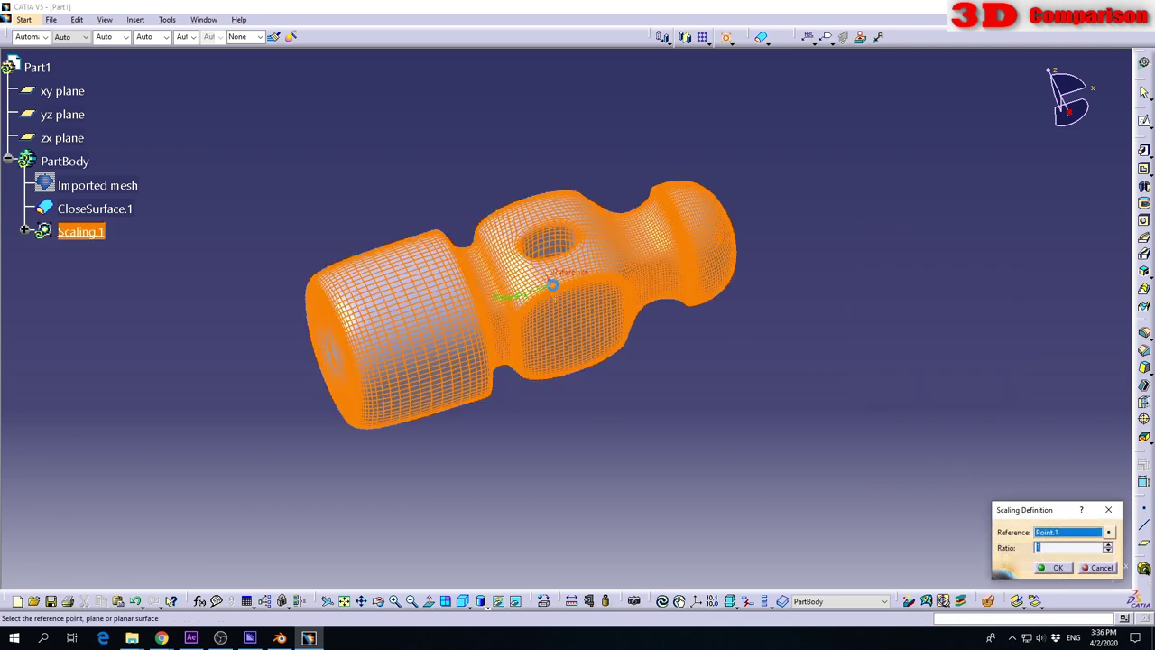
# Enter a larger scaling ratio and apply it to enlarge the hammer solid about the reference point.
pyautogui.moveTo(1030, 513); pyautogui.dragTo(909, 423)
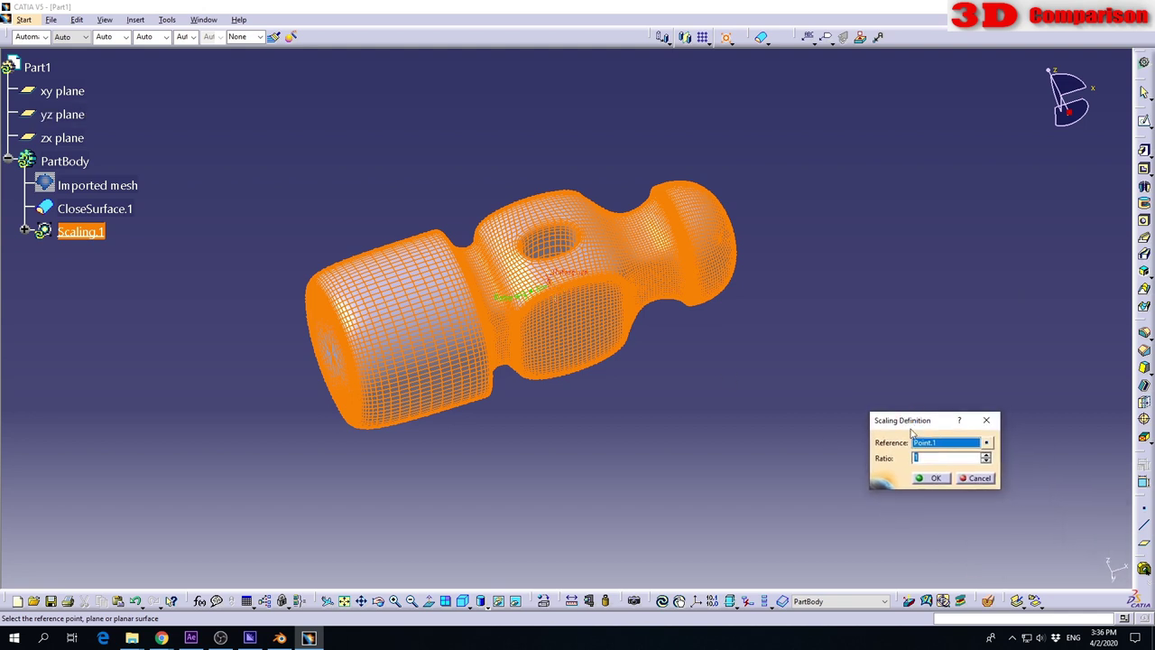
pyautogui.moveTo(939, 459); pyautogui.dragTo(872, 463)
pyautogui.press('Return')
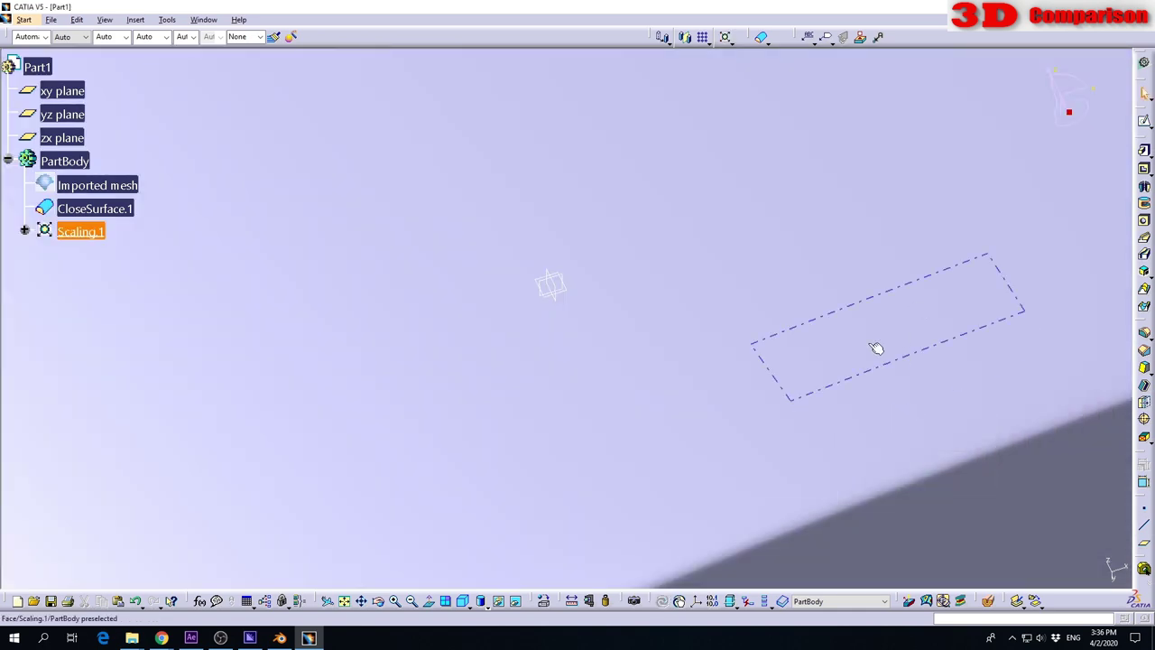
# Fit the whole scaled hammer in view and display it in Wireframe (NHR) mode to inspect its mesh structure.
pyautogui.keyDown('ctrl'); pyautogui.moveTo(769, 280); pyautogui.dragTo(753, 548, button='middle'); pyautogui.keyUp('ctrl')
pyautogui.moveTo(728, 457)
pyautogui.mouseDown(button='middle')
pyautogui.moveTo(727, 425)
pyautogui.moveTo(720, 460)
pyautogui.mouseUp(button='middle')
pyautogui.click(611, 547)
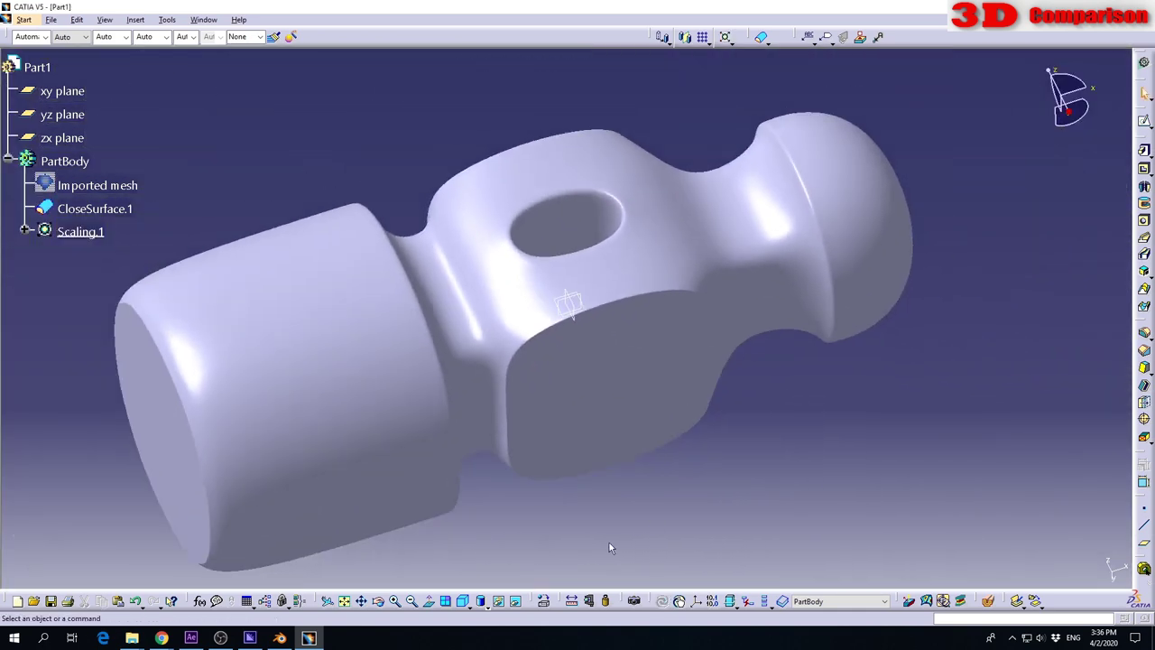
pyautogui.click(485, 607)
pyautogui.click(488, 612)
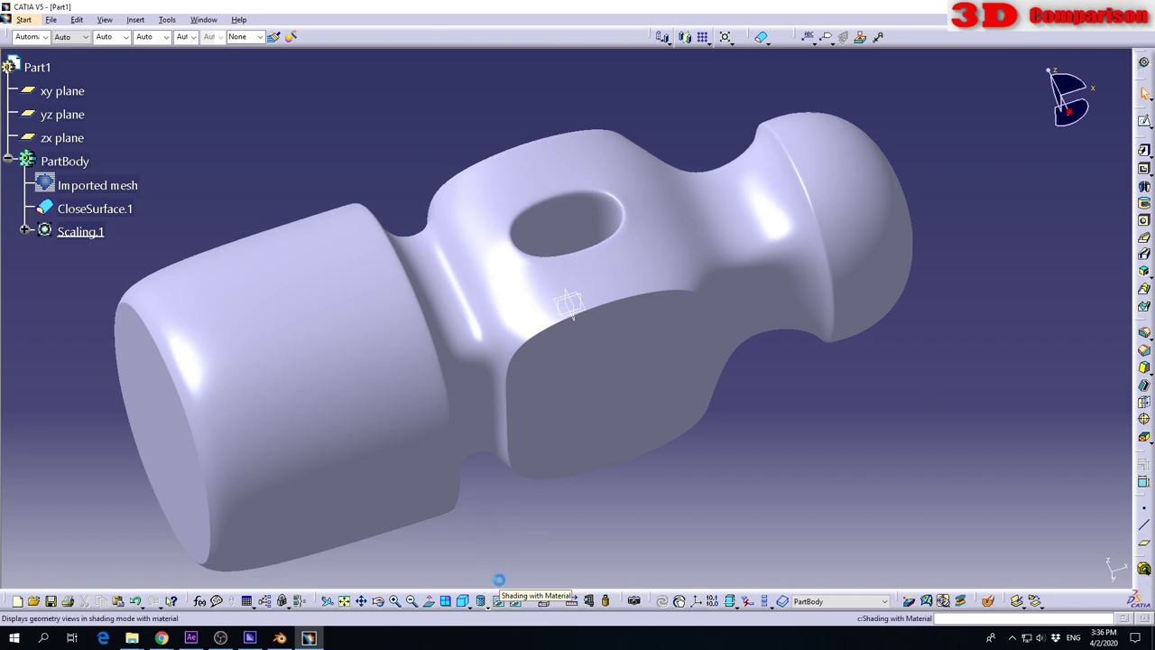
pyautogui.click(488, 610)
pyautogui.click(491, 605)
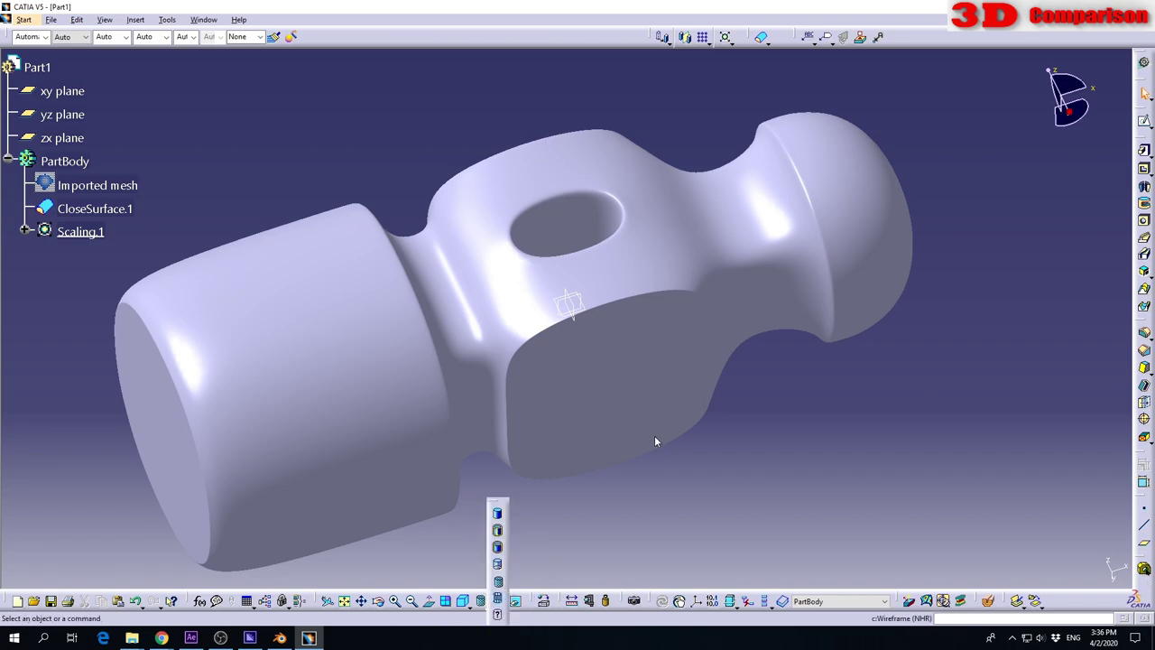
pyautogui.moveTo(616, 493); pyautogui.dragTo(596, 298, button='middle')
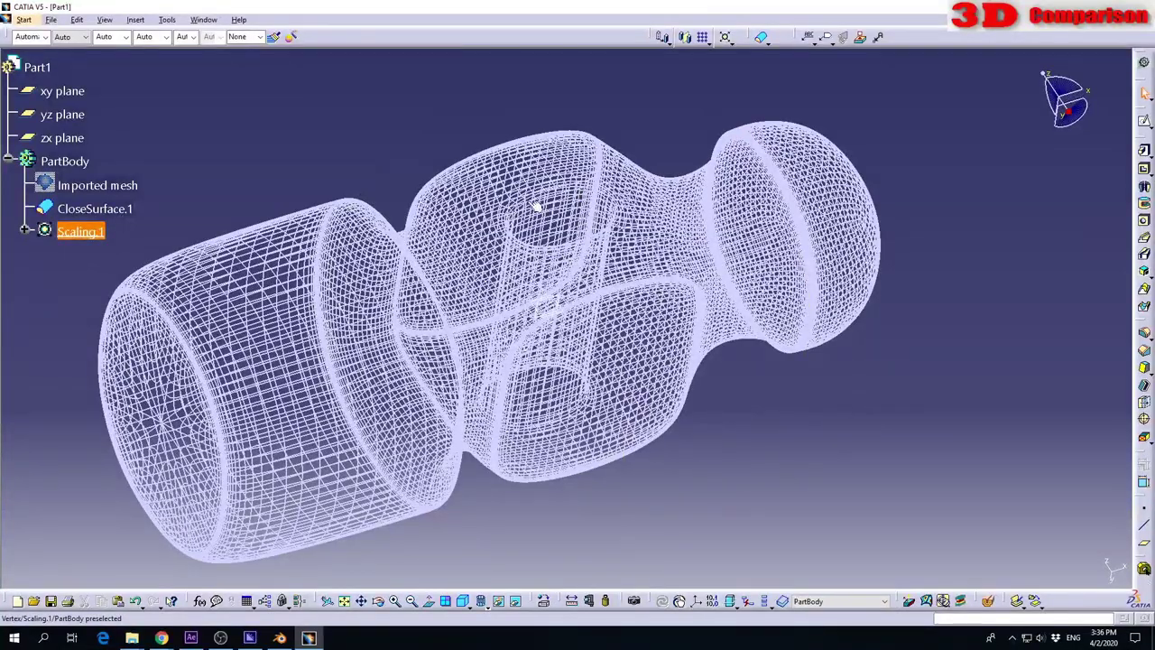
# Display the hammer in Shading with Edges to inspect its facets, and return to shading without edges.
pyautogui.click(497, 605)
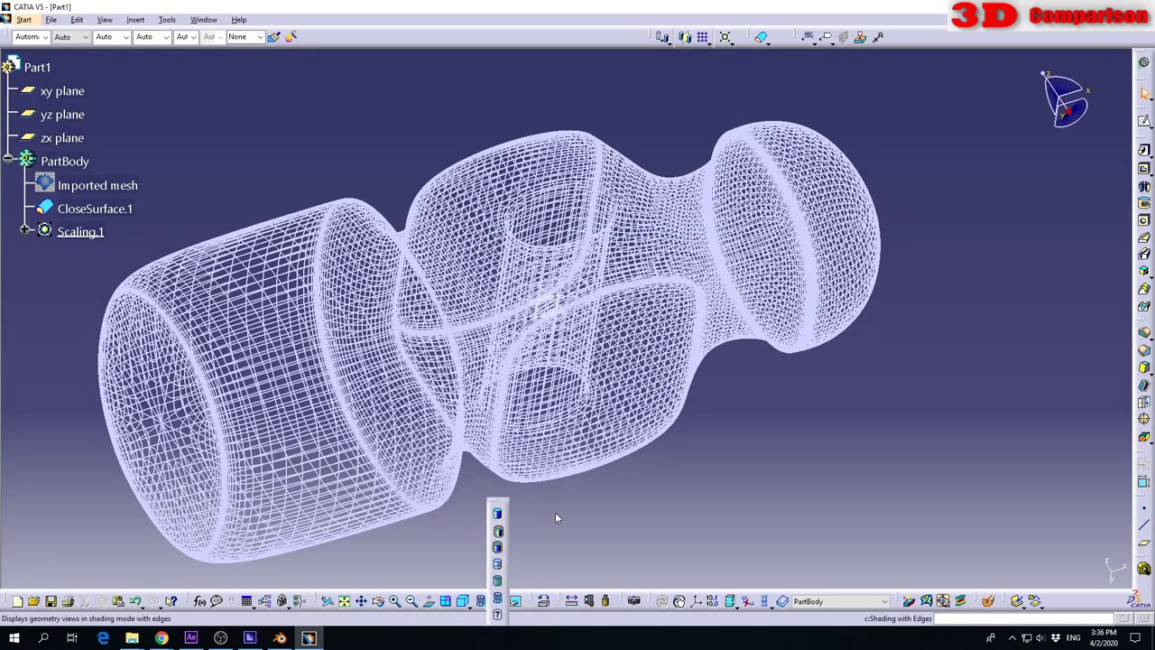
pyautogui.click(497, 531)
pyautogui.moveTo(622, 343); pyautogui.dragTo(646, 321, button='middle')
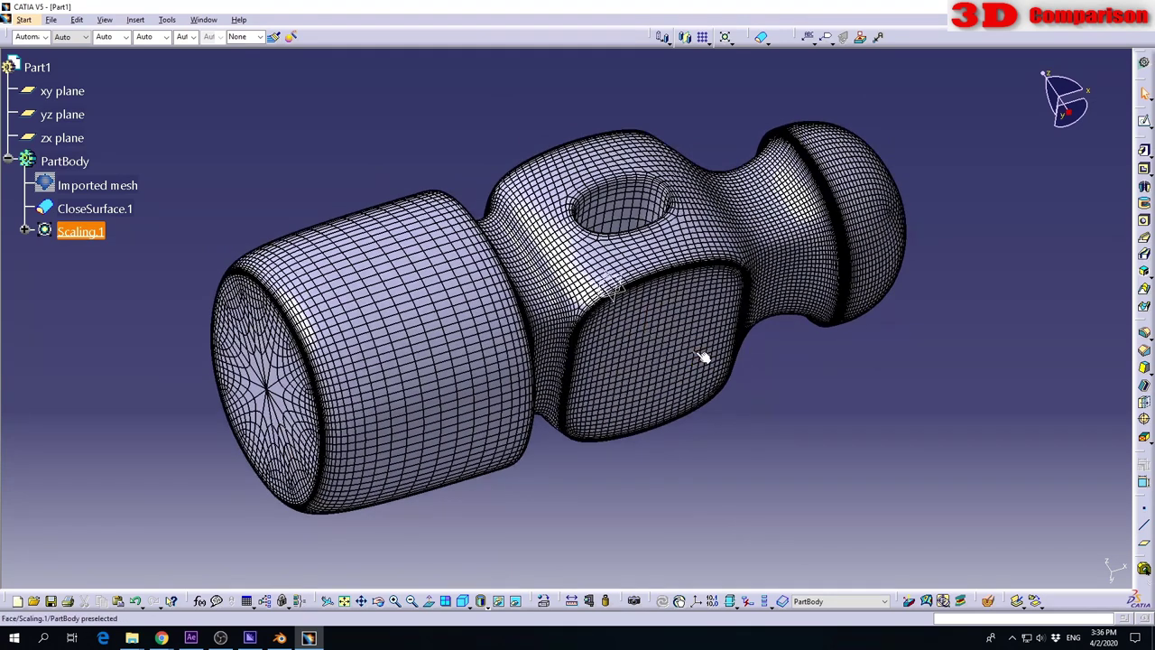
pyautogui.click(497, 603)
pyautogui.click(501, 528)
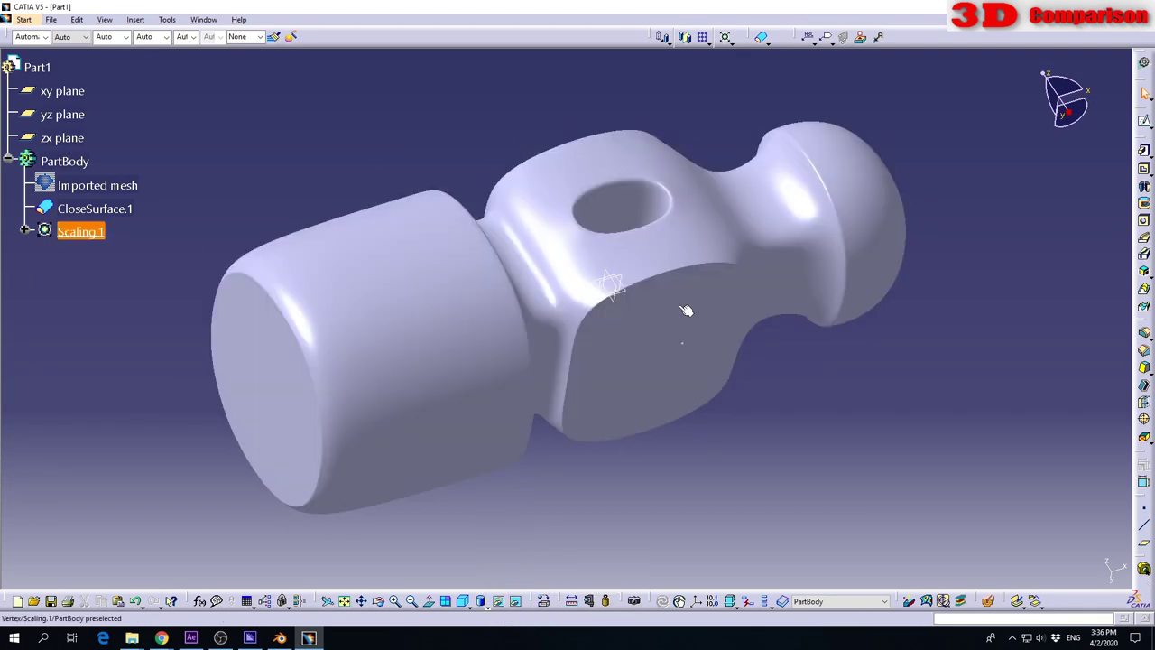
# Select the CloseSurface.1 feature to highlight it on the hammer, and clear the selection.
pyautogui.moveTo(685, 311); pyautogui.dragTo(581, 454, button='middle')
pyautogui.click(117, 207)
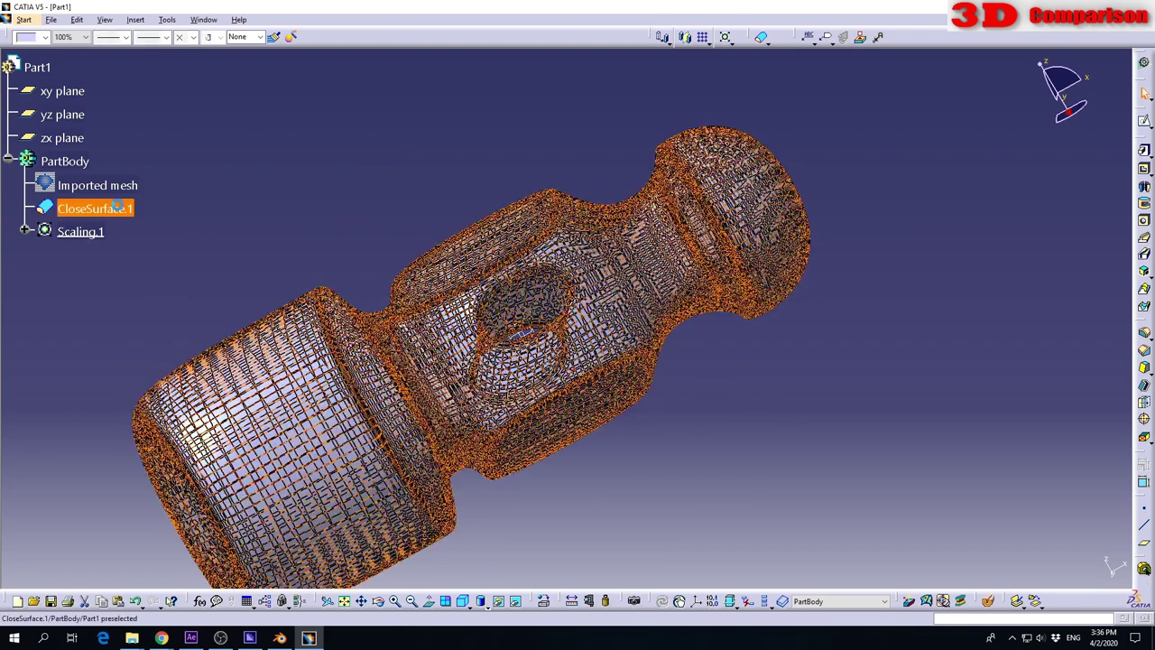
pyautogui.rightClick(117, 206)
pyautogui.click(149, 240)
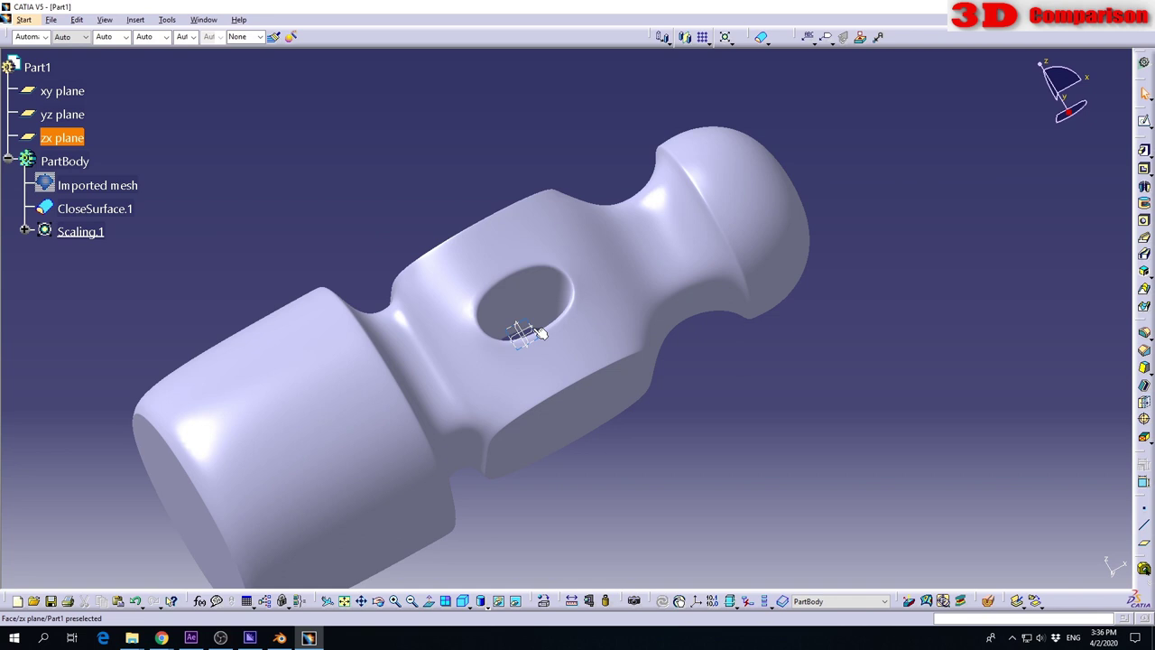
# Start a plane of type Tangent to surface, using a facet of the flat side face on the hammer's middle block.
pyautogui.moveTo(538, 333)
pyautogui.mouseDown(button='middle')
pyautogui.moveTo(574, 478)
pyautogui.moveTo(536, 281)
pyautogui.moveTo(555, 334)
pyautogui.mouseUp(button='middle')
pyautogui.click(925, 398)
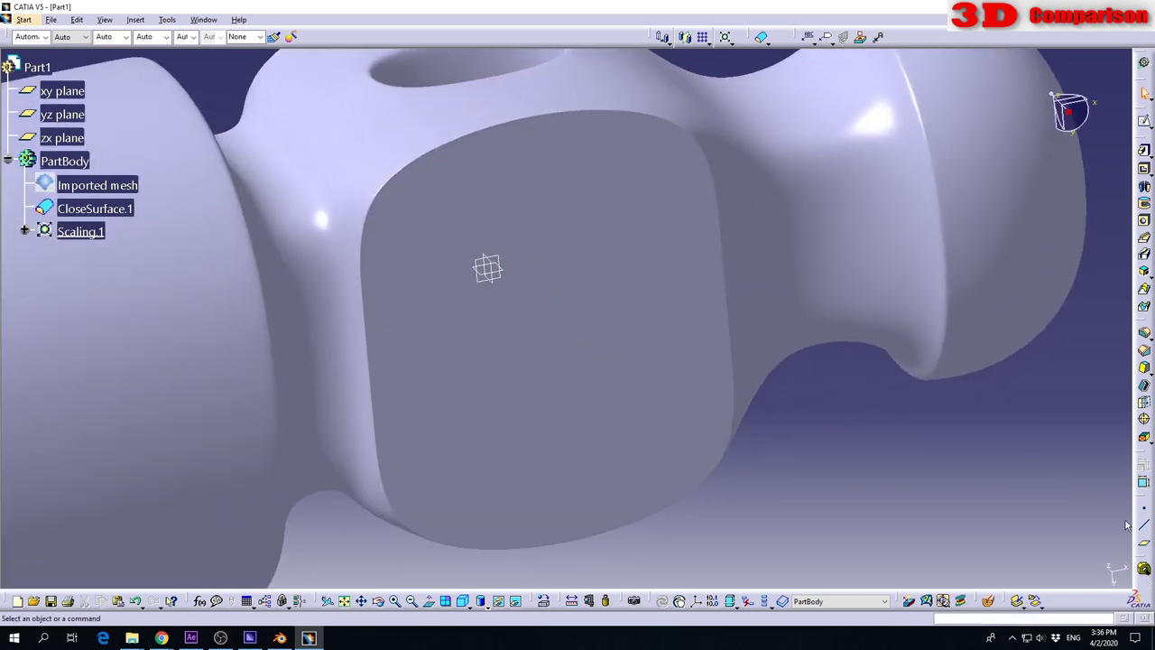
pyautogui.click(1143, 542)
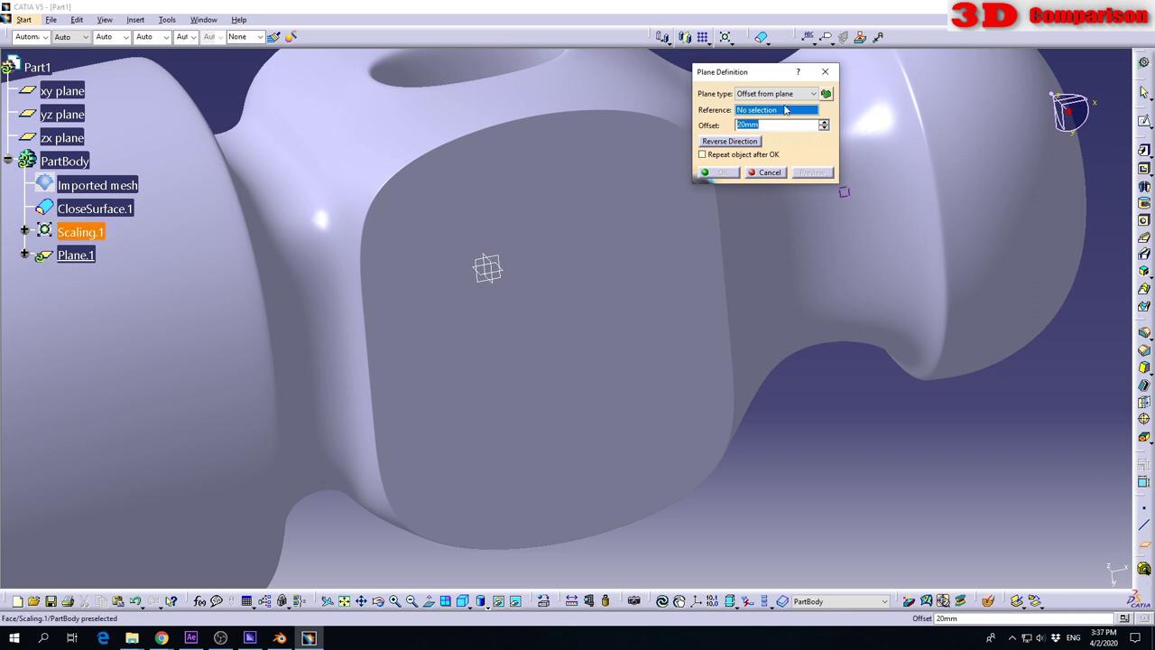
pyautogui.click(779, 94)
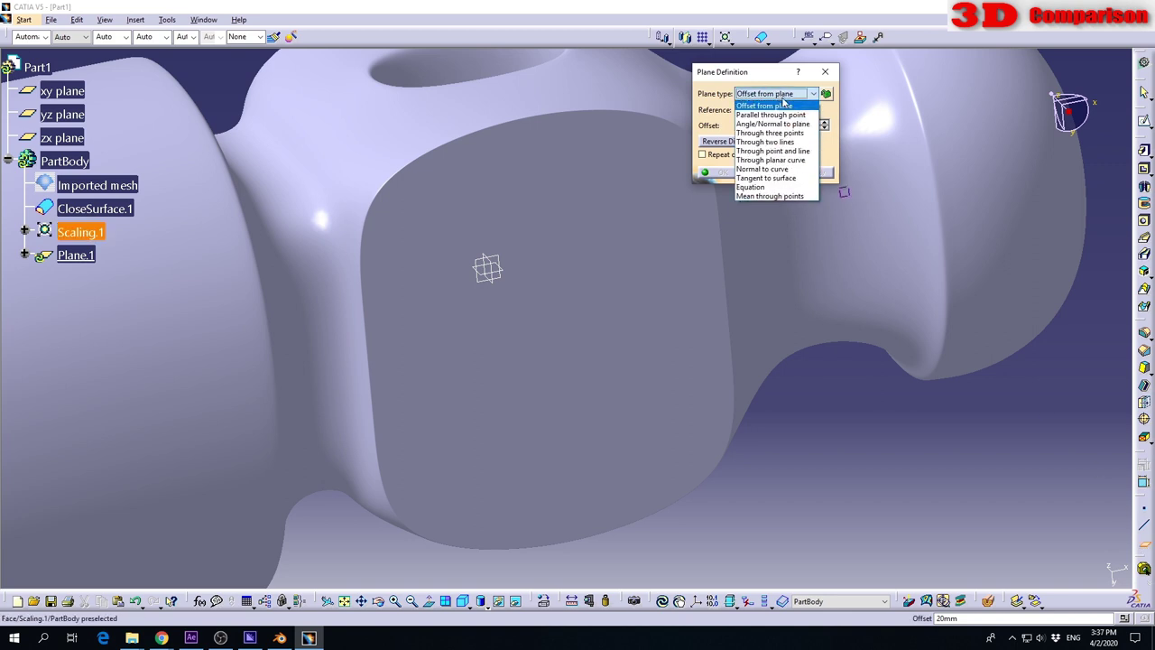
pyautogui.click(767, 179)
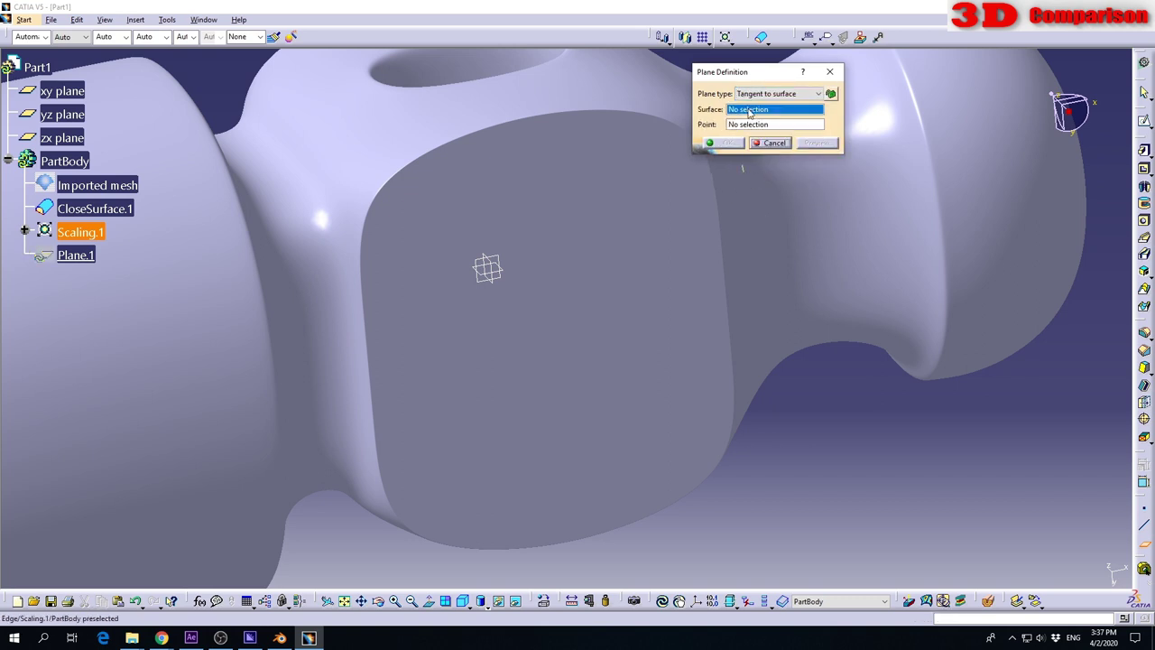
pyautogui.moveTo(616, 315); pyautogui.dragTo(526, 315, button='middle')
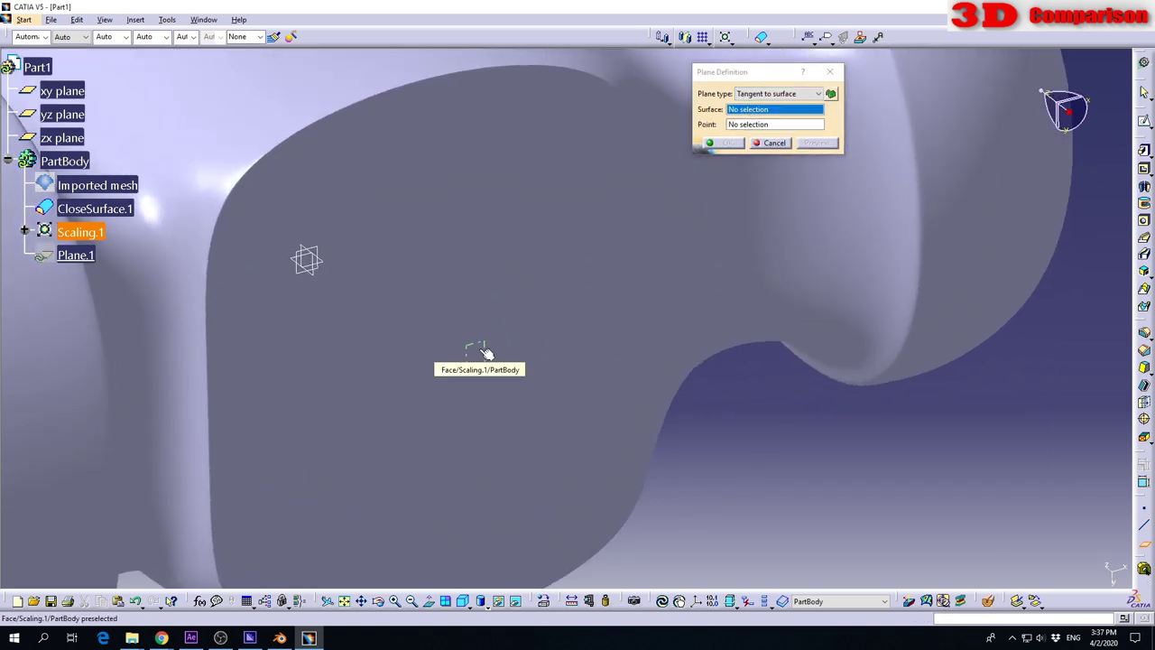
pyautogui.click(483, 354)
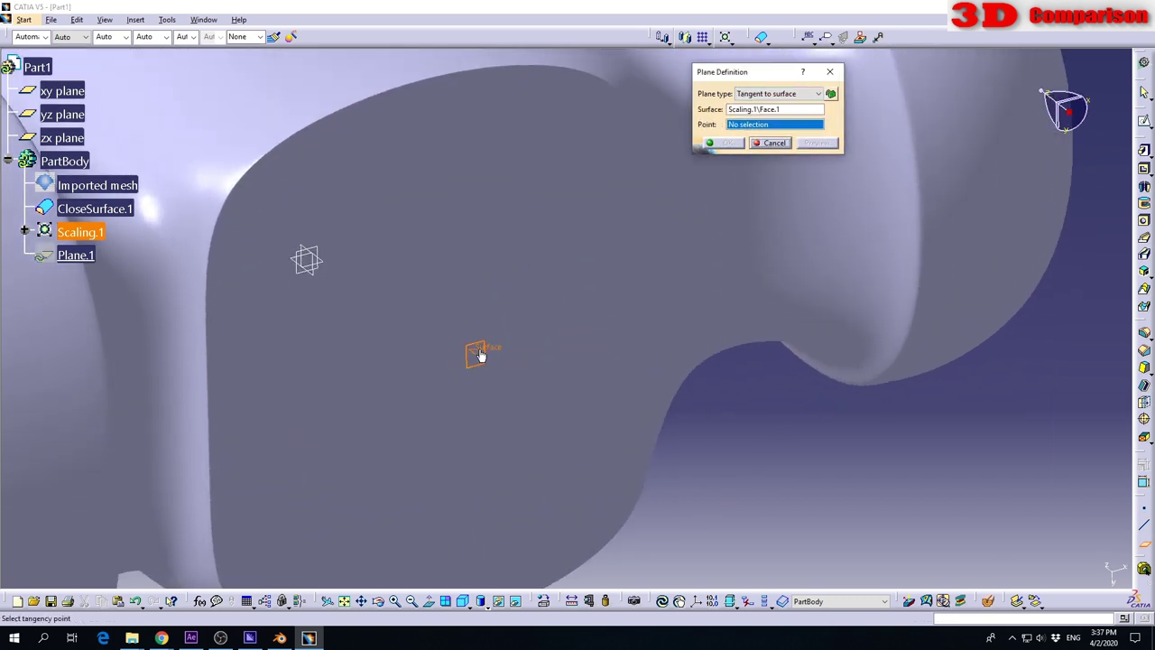
# Create a new point on the flat side face as the tangency point and finish the tangent plane.
pyautogui.rightClick(759, 128)
pyautogui.click(778, 135)
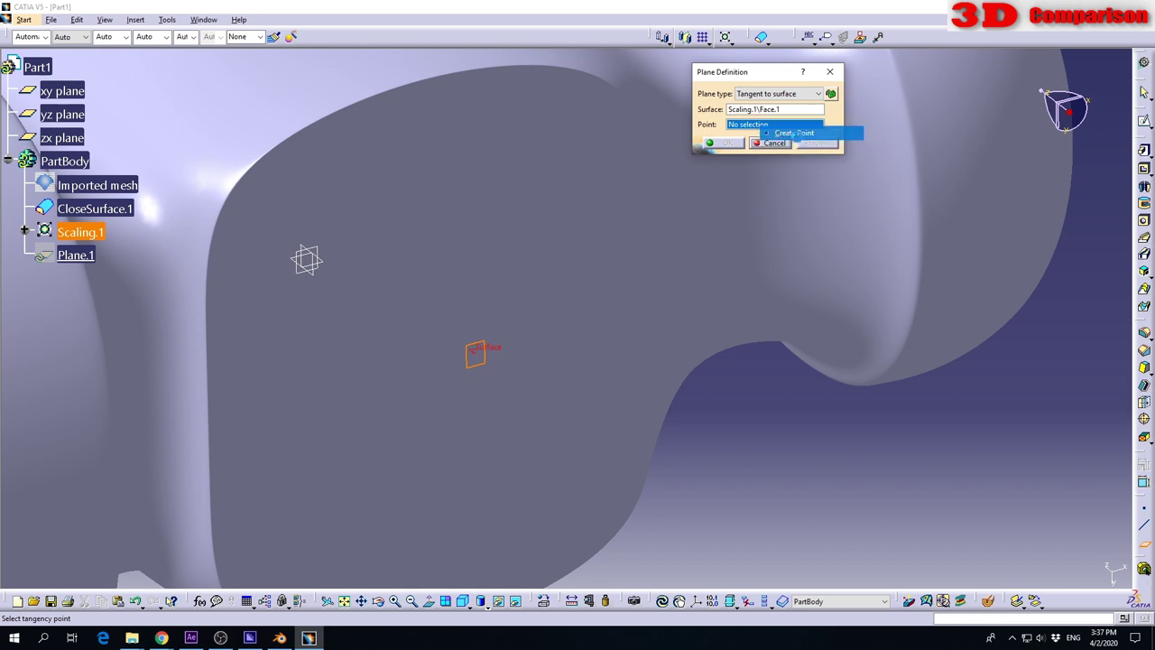
pyautogui.click(487, 366)
pyautogui.click(889, 388)
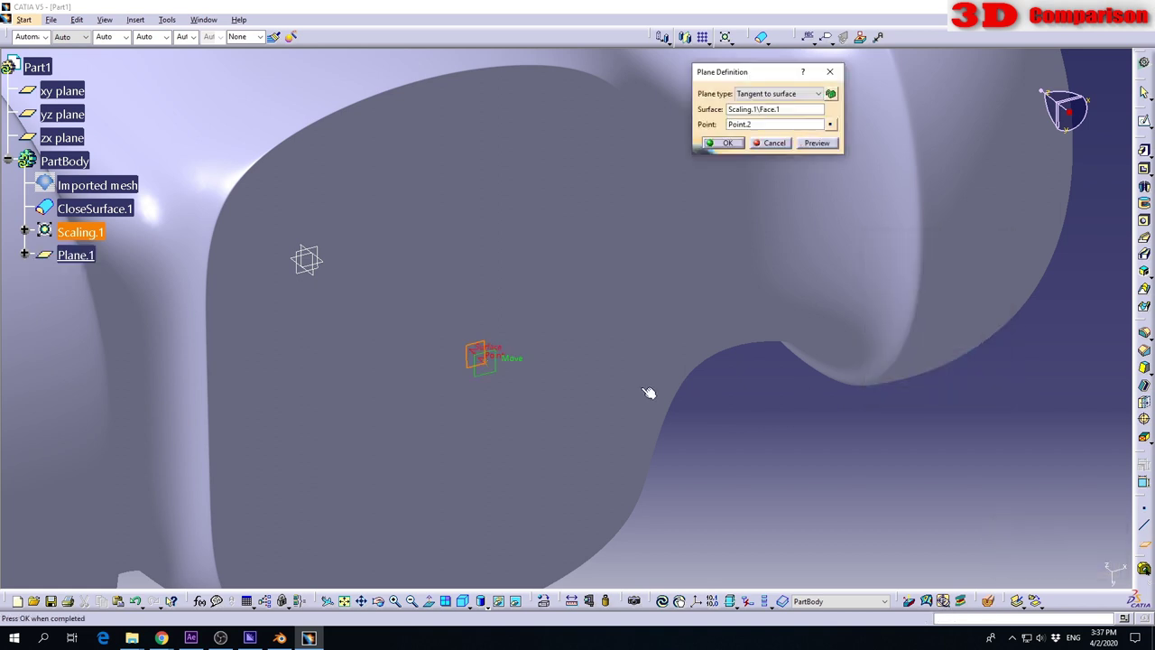
pyautogui.moveTo(437, 419); pyautogui.dragTo(695, 183, button='middle')
pyautogui.click(727, 144)
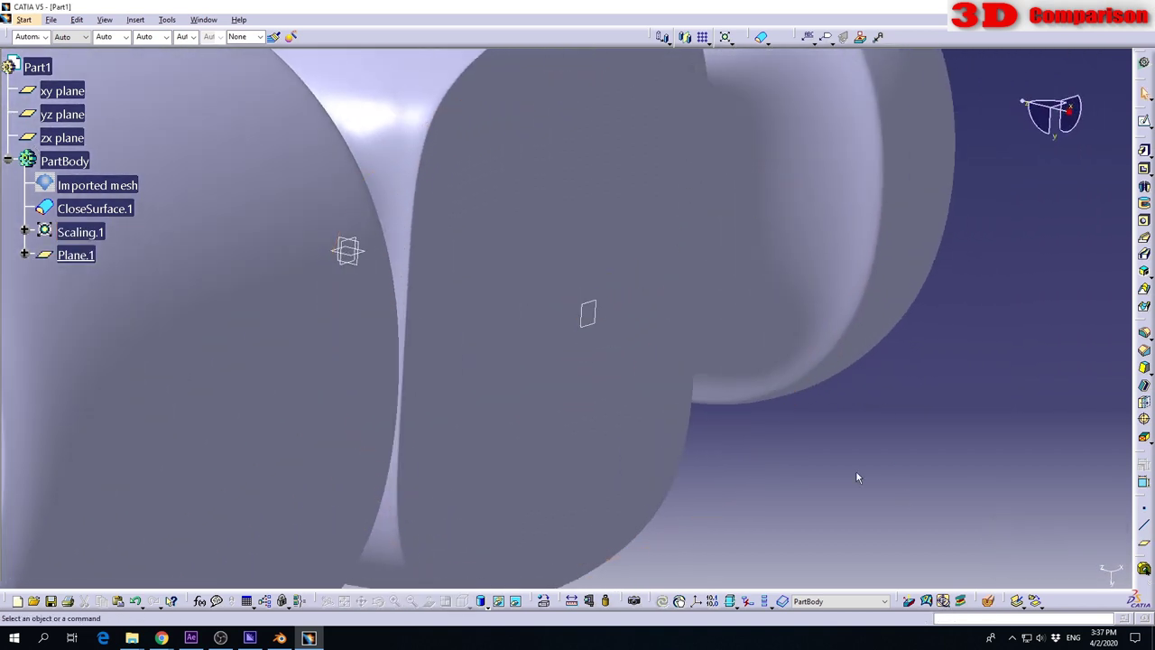
# Sketch a circle on the tangent plane, centred at about H 17 mm, V 38 mm on the flat side face.
pyautogui.moveTo(603, 311); pyautogui.dragTo(472, 361, button='middle')
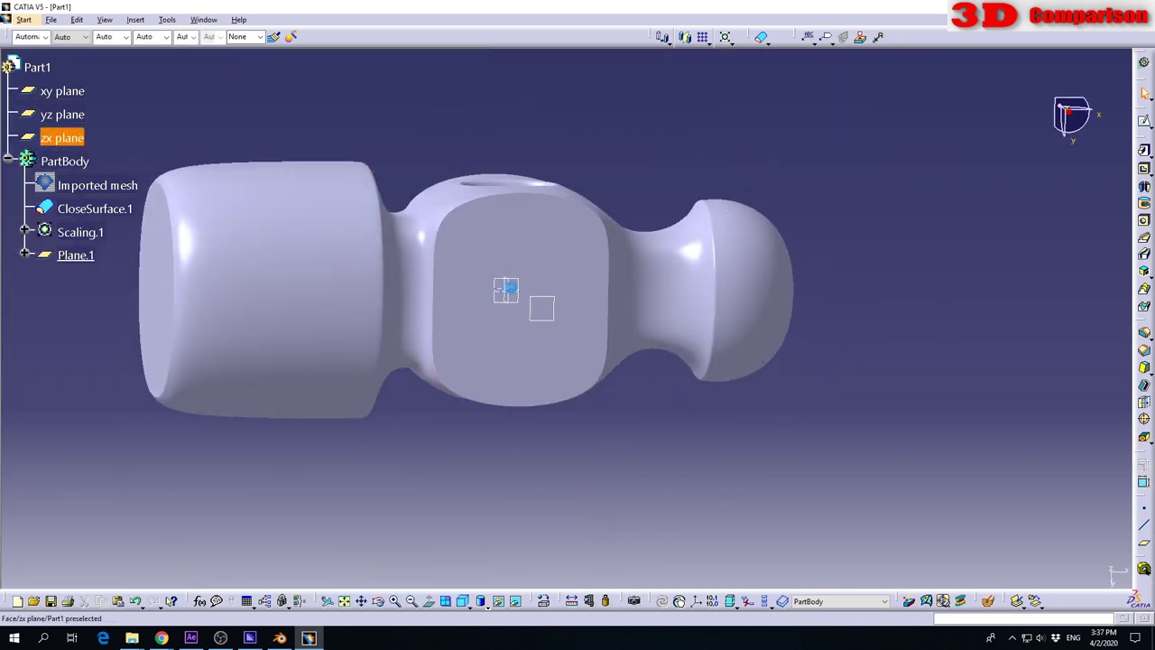
pyautogui.click(1143, 121)
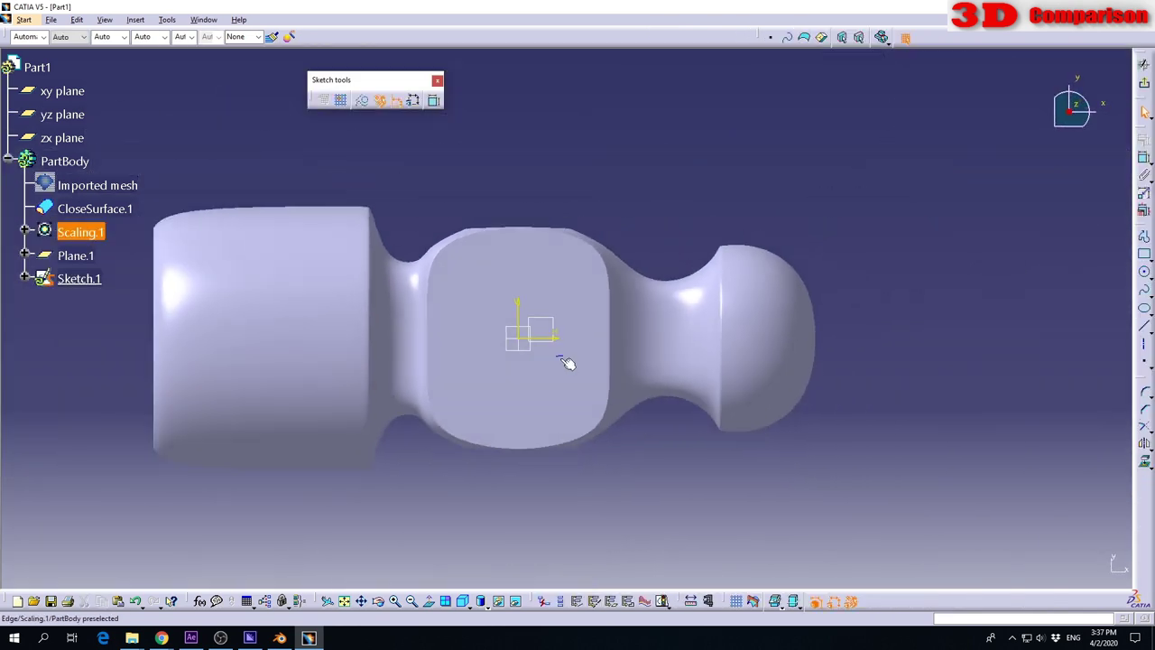
pyautogui.moveTo(568, 364); pyautogui.dragTo(595, 309, button='middle')
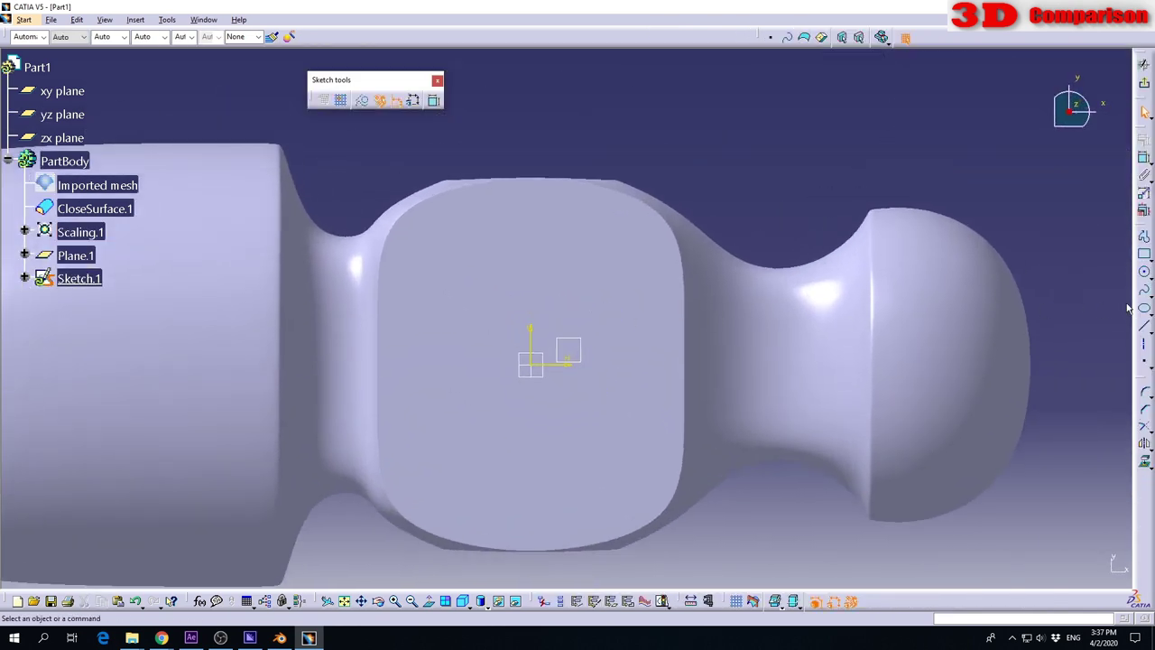
pyautogui.click(1145, 274)
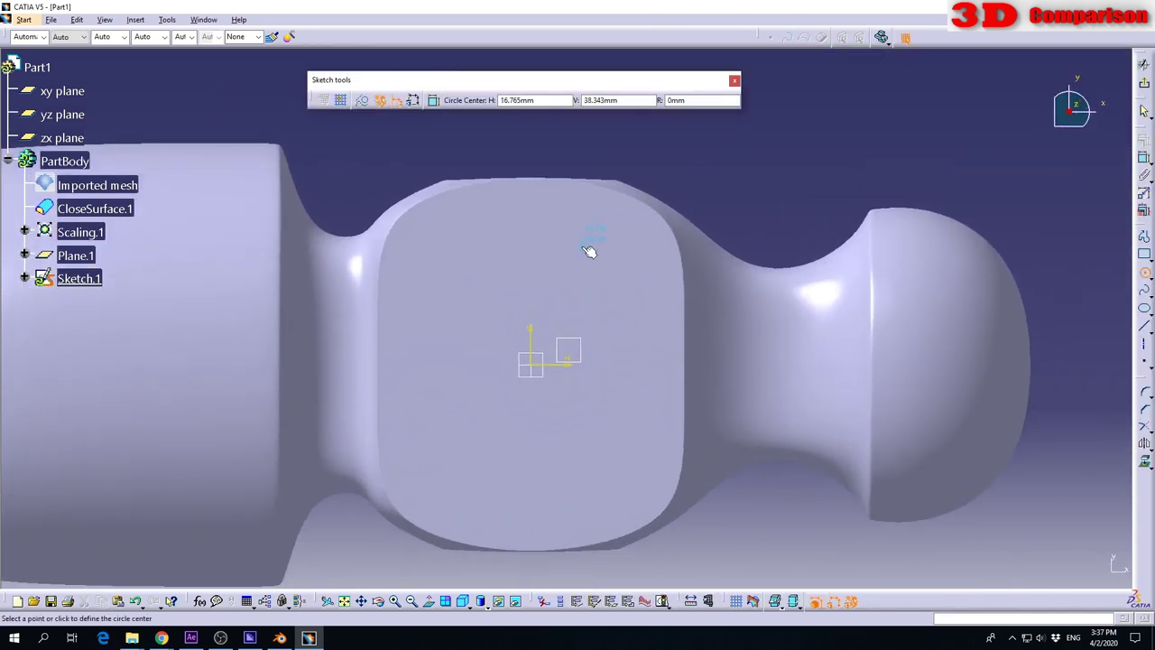
pyautogui.click(582, 244)
pyautogui.click(606, 234)
# Constrain the circle's diameter to 15 mm and exit the sketch.
pyautogui.click(1144, 157)
pyautogui.click(784, 154)
pyautogui.doubleClick(784, 152)
pyautogui.write('15')
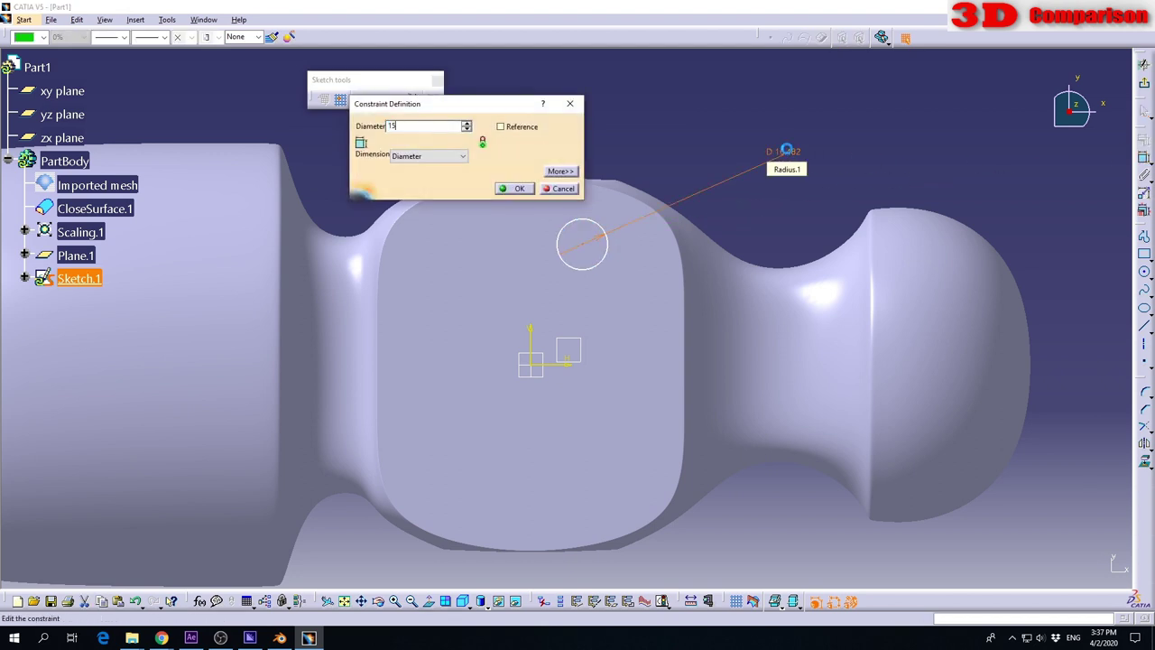
pyautogui.press('Return')
pyautogui.click(961, 132)
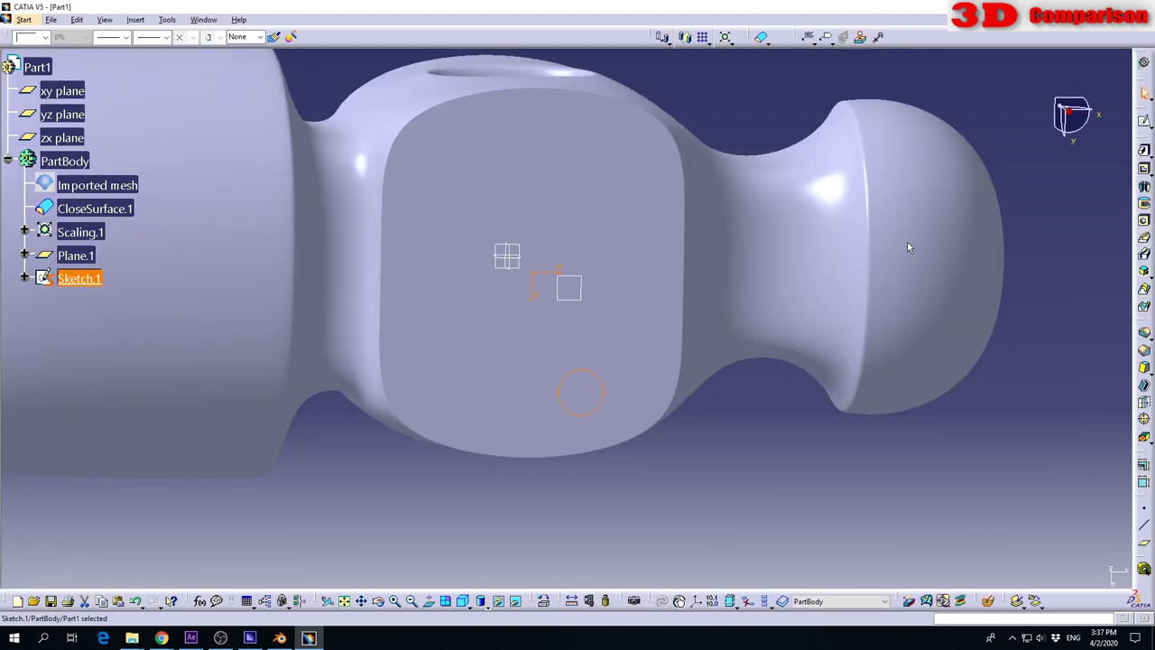
# Start a Pocket from the circle sketch with its first limit type set to Up to next.
pyautogui.moveTo(908, 247); pyautogui.dragTo(936, 279, button='middle')
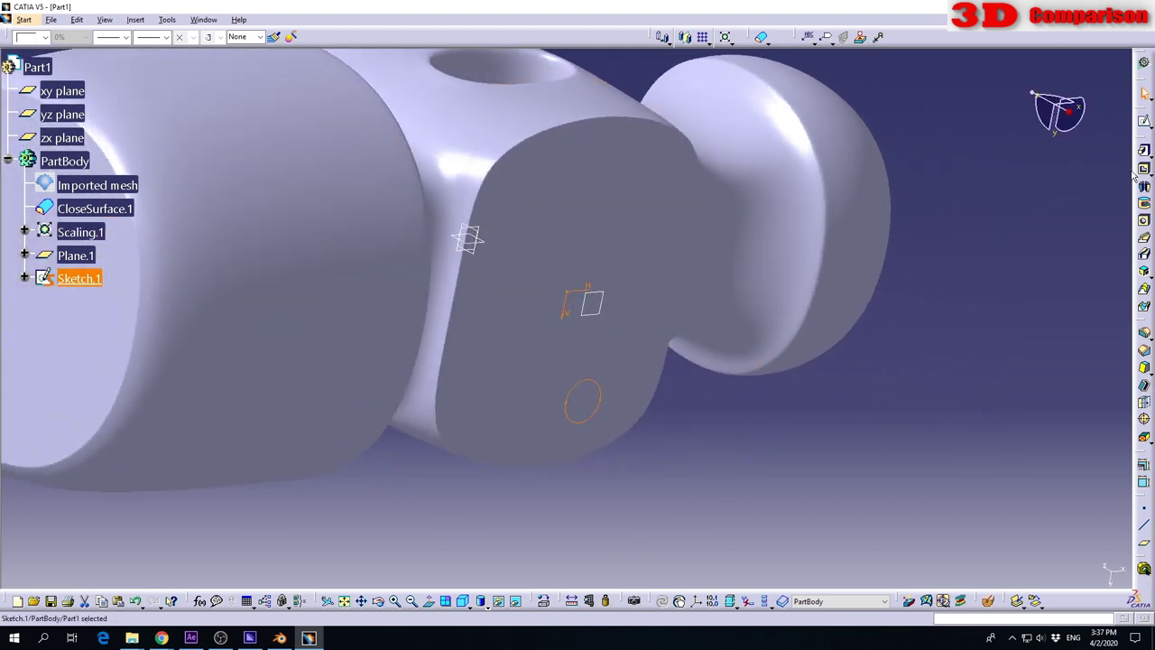
pyautogui.click(1144, 169)
pyautogui.click(564, 403)
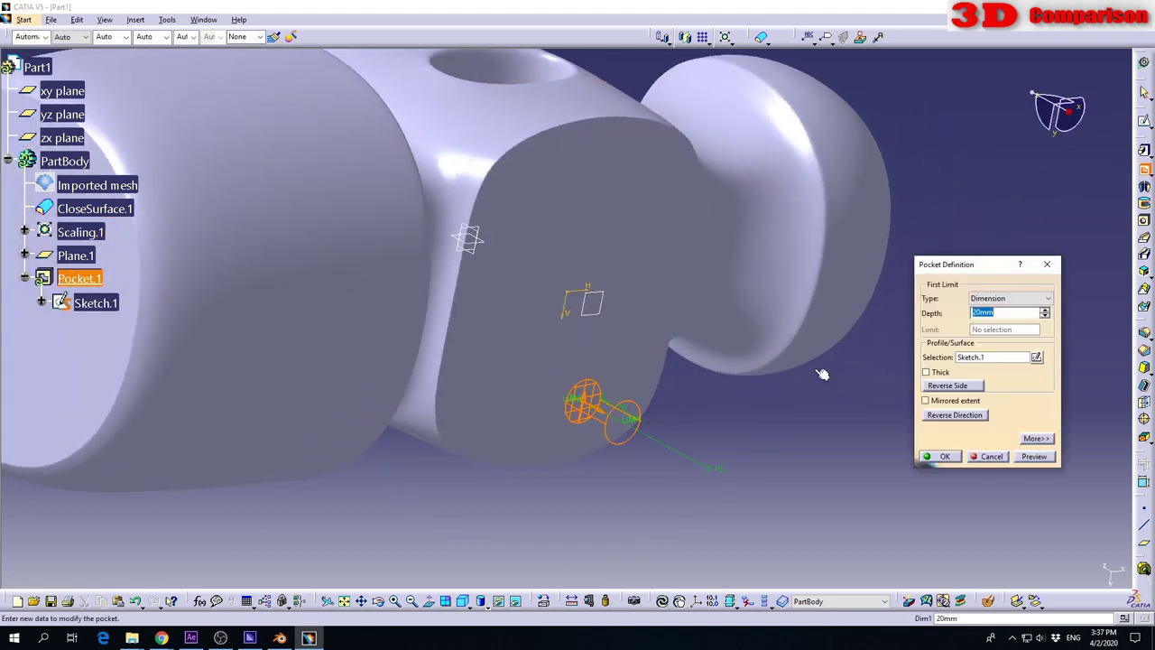
pyautogui.click(1019, 298)
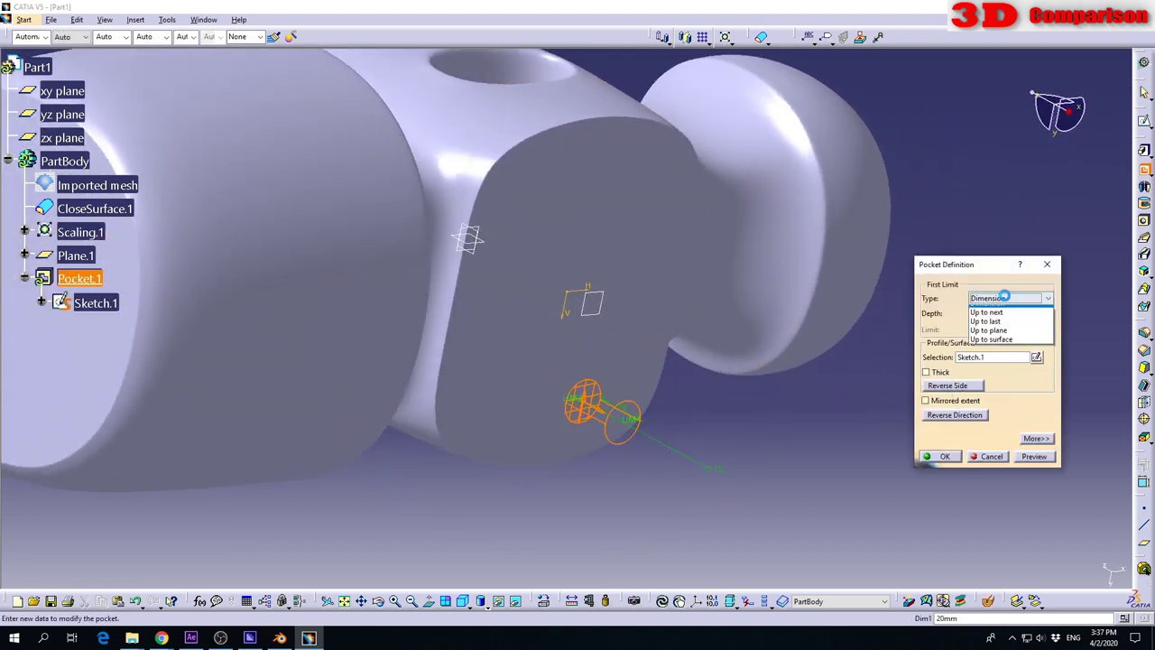
pyautogui.click(1020, 322)
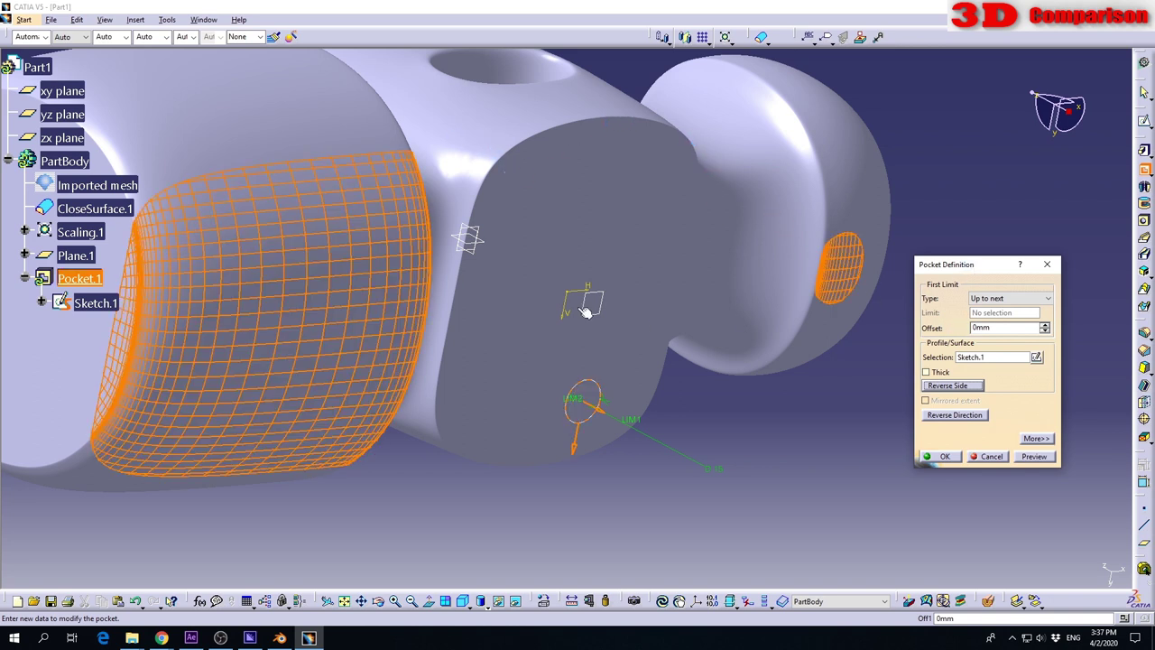
# Reverse the pocket's side and direction so it cuts inside the circle and into the hammer, and preview it.
pyautogui.moveTo(585, 312); pyautogui.dragTo(702, 406, button='middle')
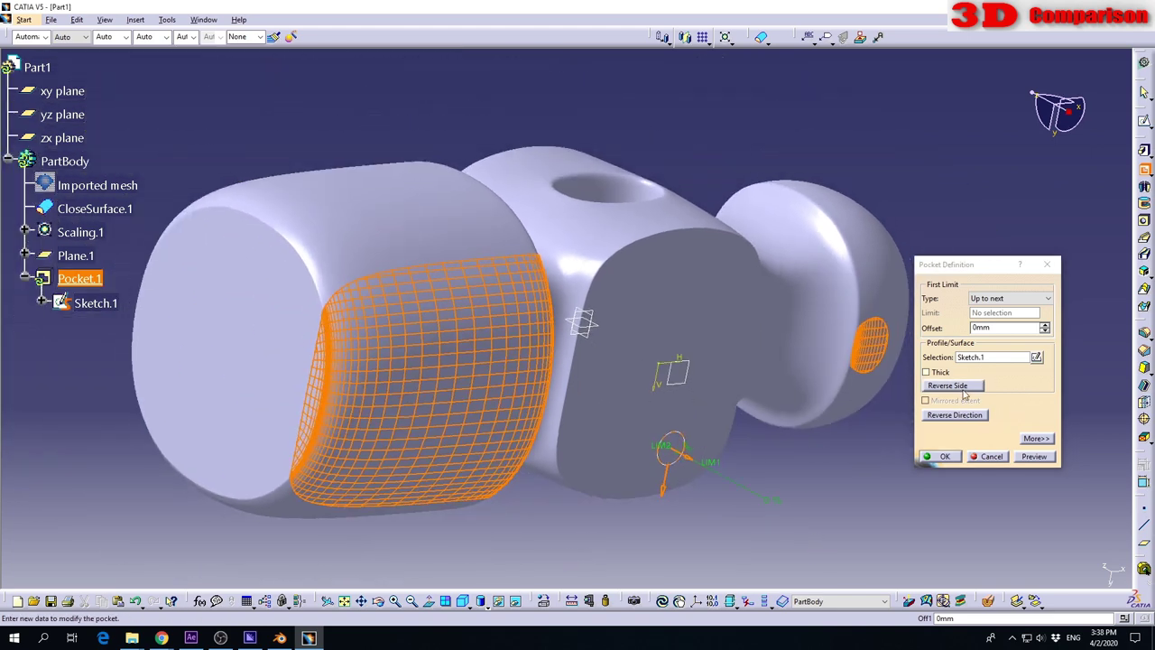
pyautogui.click(966, 385)
pyautogui.click(966, 414)
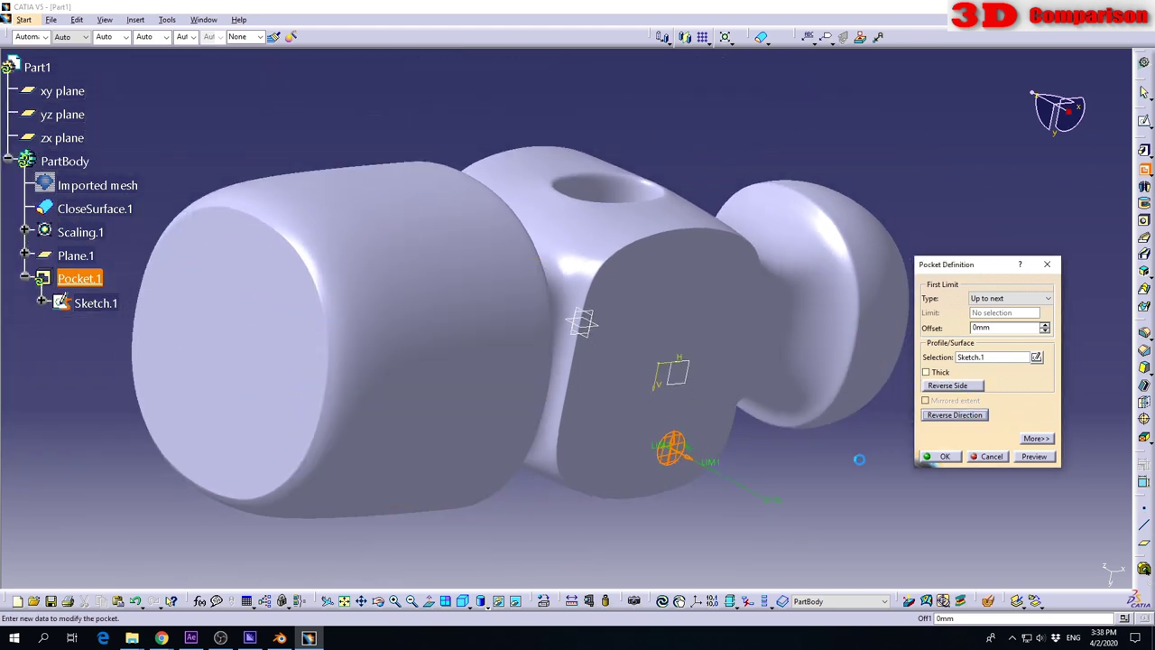
pyautogui.moveTo(515, 372); pyautogui.dragTo(794, 390, button='middle')
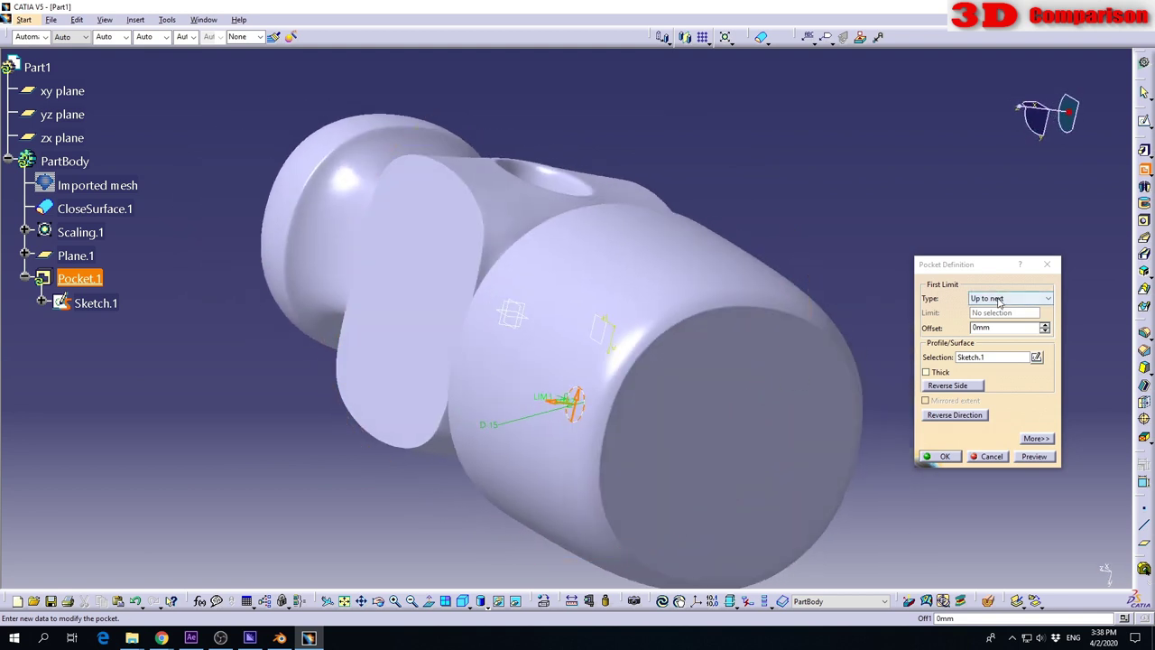
pyautogui.click(1040, 457)
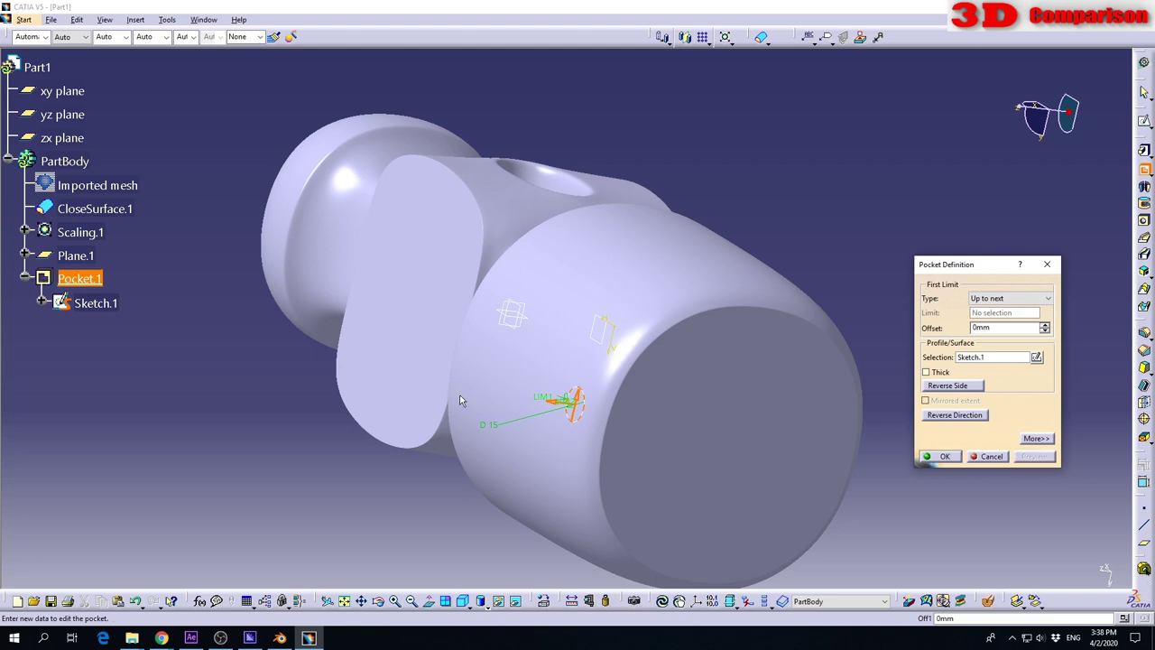
# Inspect the previewed pocket from the handle hole and confirm the Up to next pocket.
pyautogui.moveTo(686, 437)
pyautogui.mouseDown(button='middle')
pyautogui.moveTo(611, 369)
pyautogui.moveTo(478, 343)
pyautogui.moveTo(444, 226)
pyautogui.moveTo(794, 428)
pyautogui.moveTo(653, 464)
pyautogui.moveTo(650, 305)
pyautogui.moveTo(585, 369)
pyautogui.moveTo(583, 337)
pyautogui.moveTo(611, 403)
pyautogui.mouseUp(button='middle')
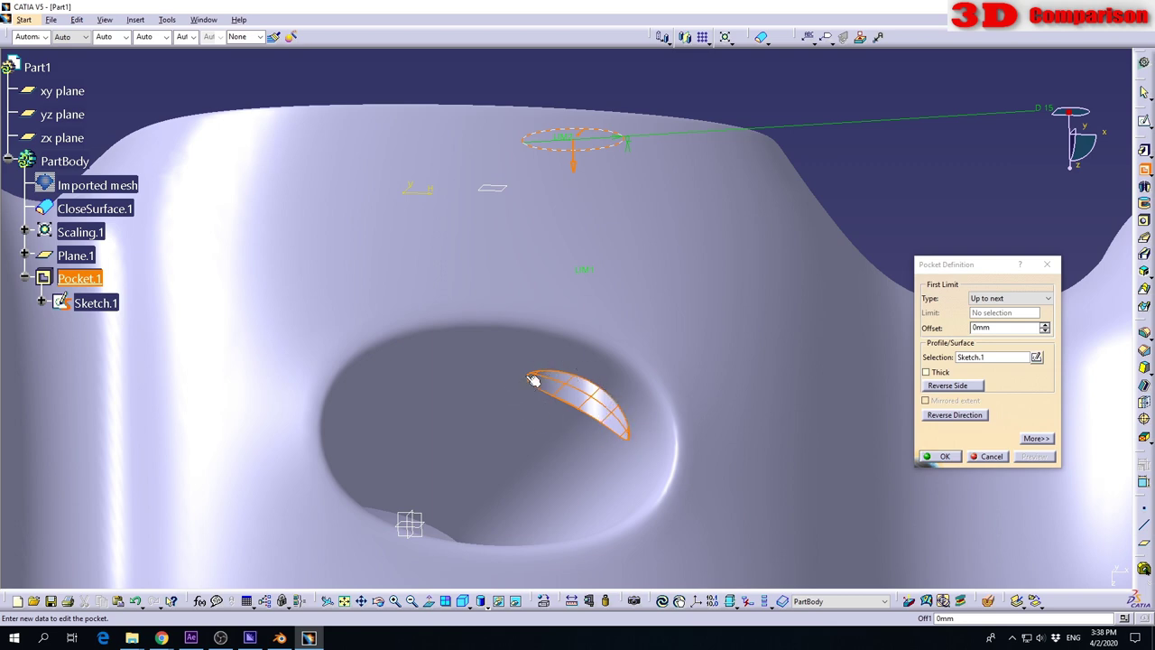
pyautogui.moveTo(533, 380); pyautogui.dragTo(597, 458, button='middle')
pyautogui.click(940, 456)
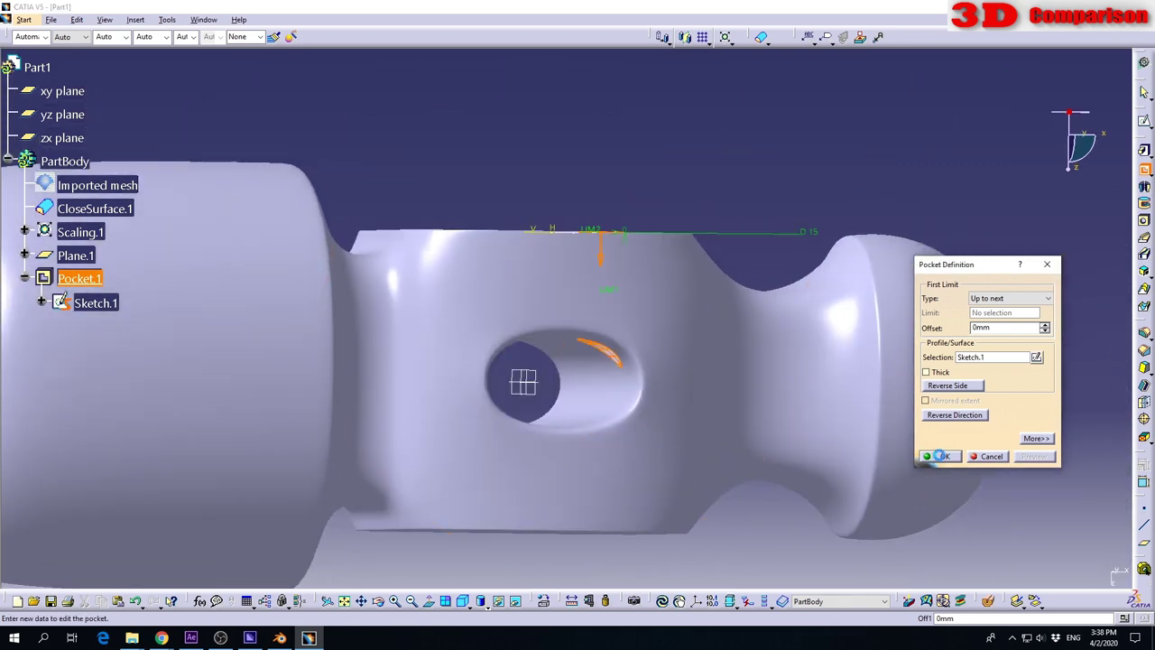
pyautogui.click(941, 455)
pyautogui.moveTo(620, 327); pyautogui.dragTo(605, 293, button='middle')
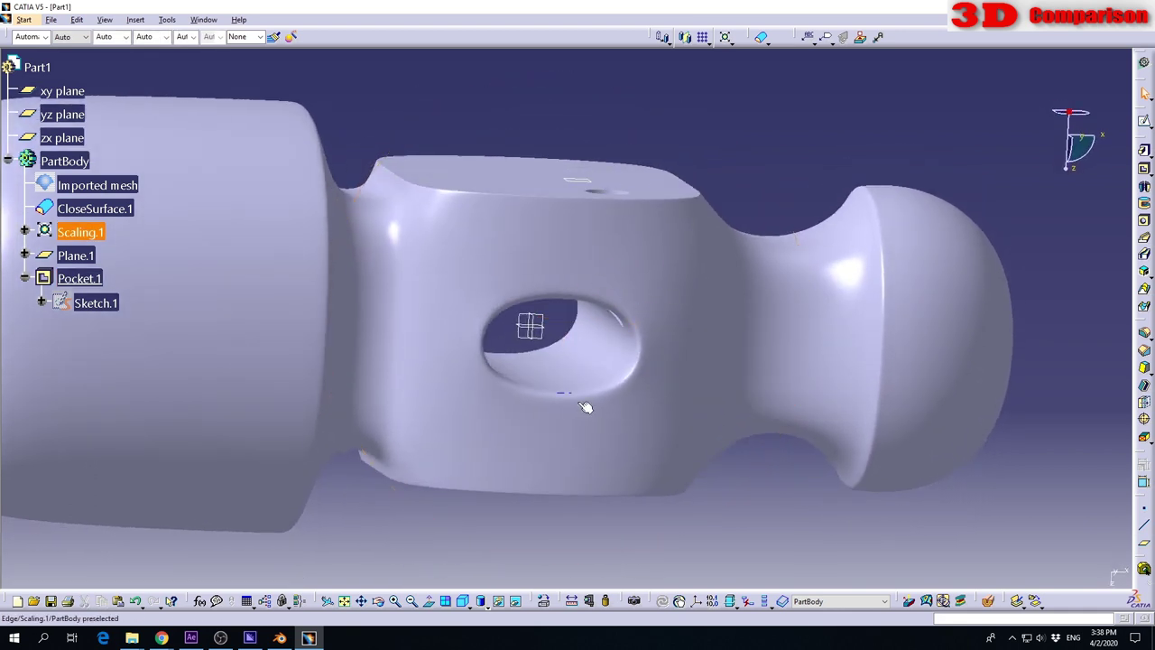
# Sketch an ellipse on the zx plane, centred on the origin and matching the handle hole with a major radius of about 25.6 mm, and exit.
pyautogui.moveTo(584, 407); pyautogui.dragTo(553, 321, button='middle')
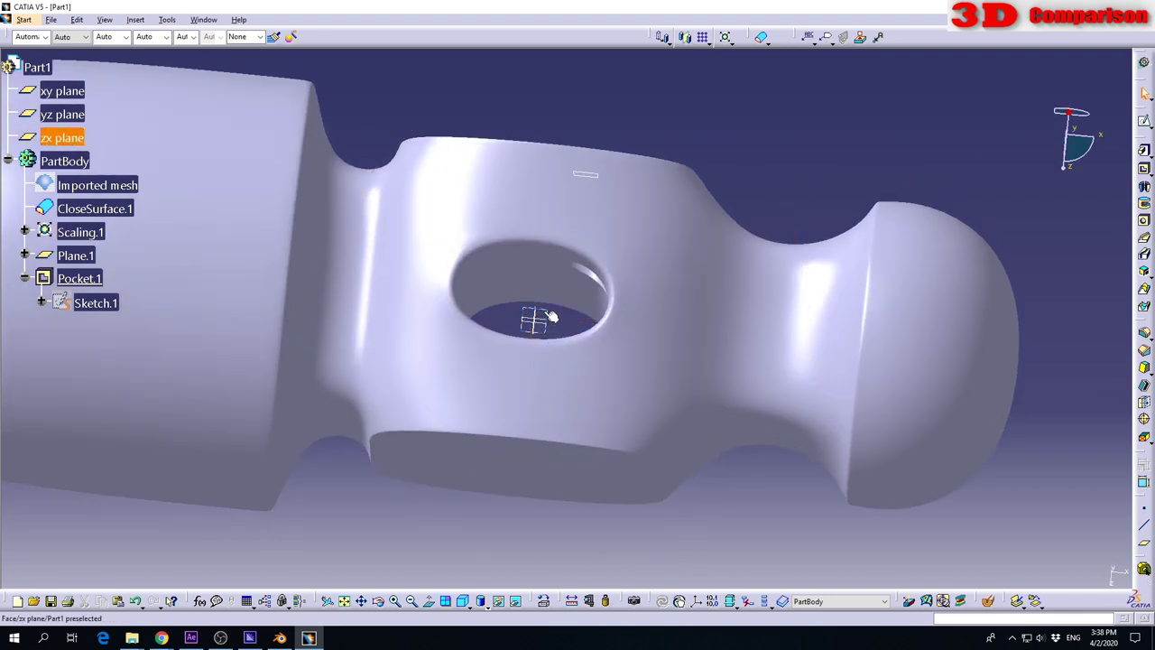
pyautogui.click(548, 319)
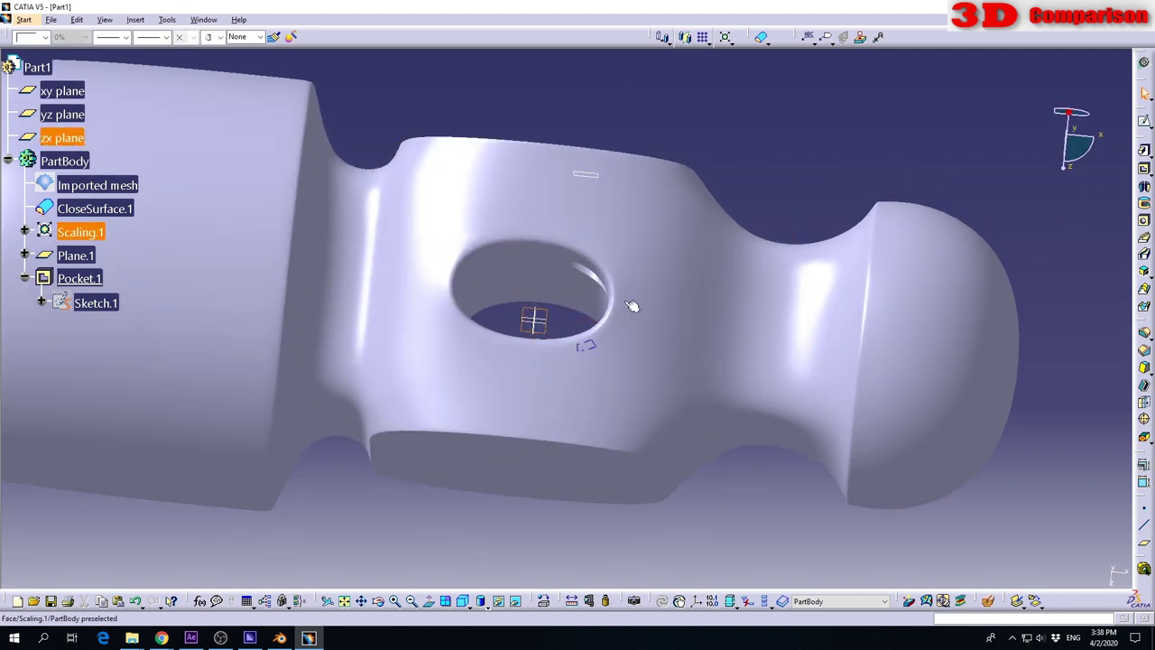
pyautogui.click(1144, 123)
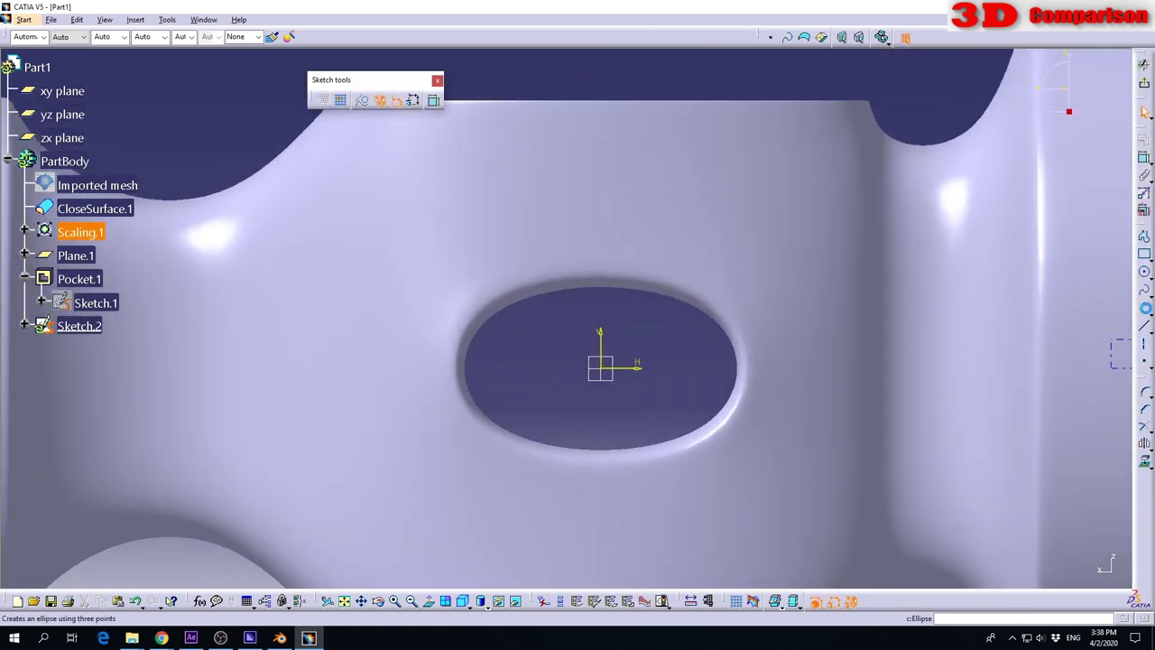
pyautogui.click(1145, 310)
pyautogui.click(603, 368)
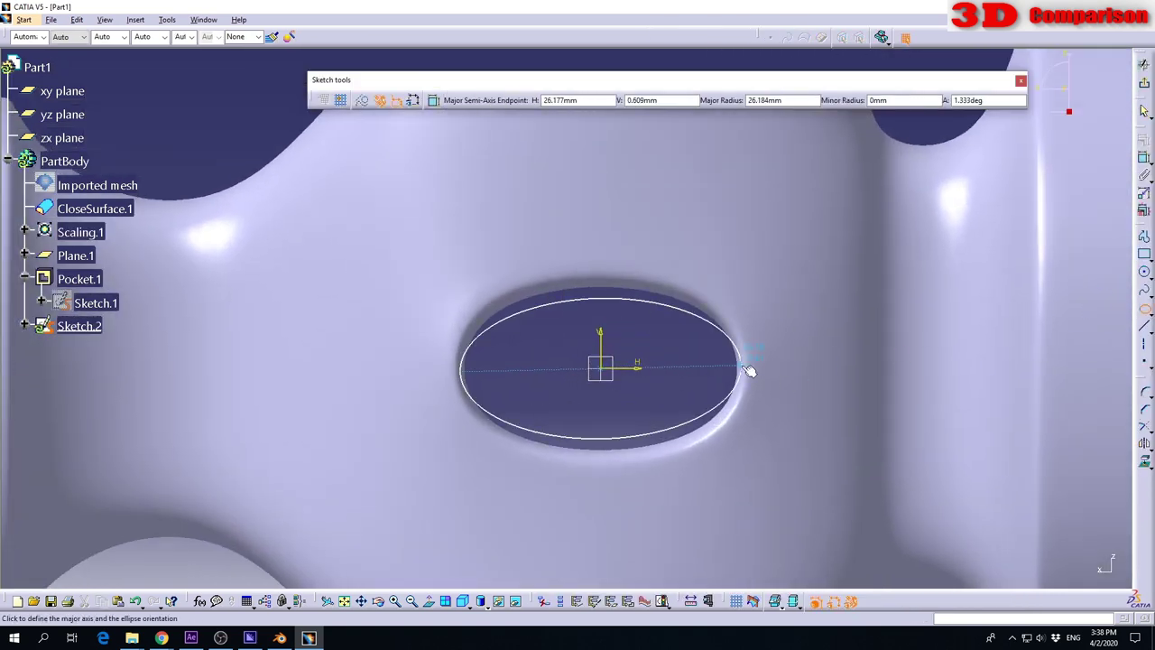
pyautogui.click(738, 370)
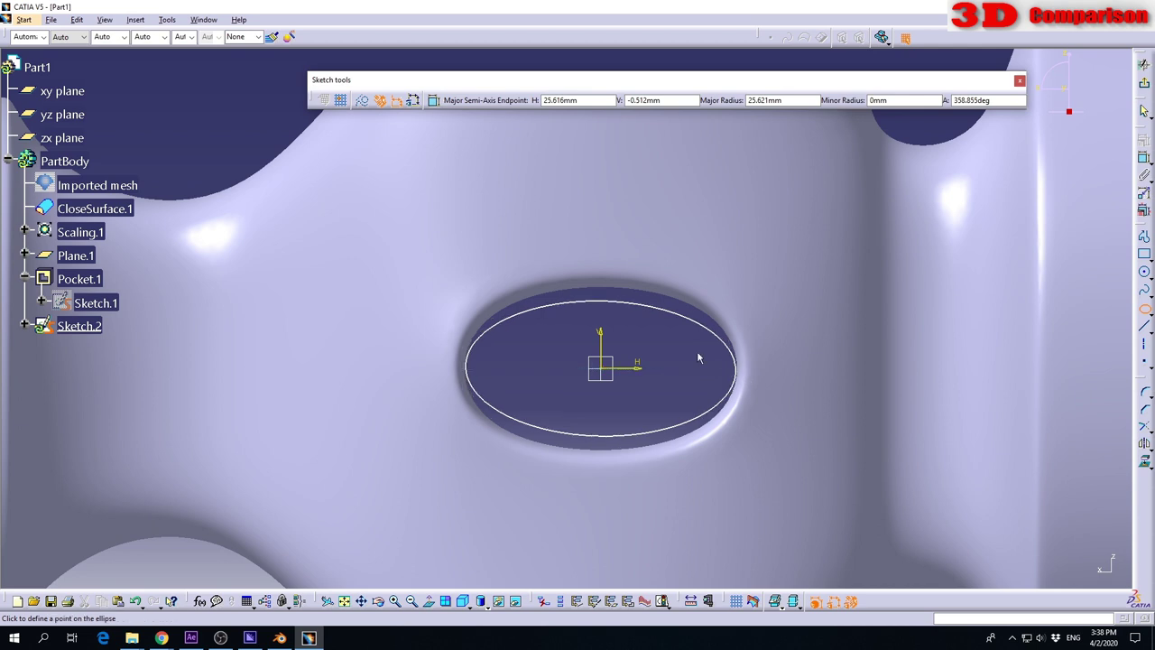
pyautogui.click(607, 287)
pyautogui.keyDown('ctrl'); pyautogui.moveTo(651, 335); pyautogui.dragTo(936, 291, button='middle'); pyautogui.keyUp('ctrl')
pyautogui.click(1143, 84)
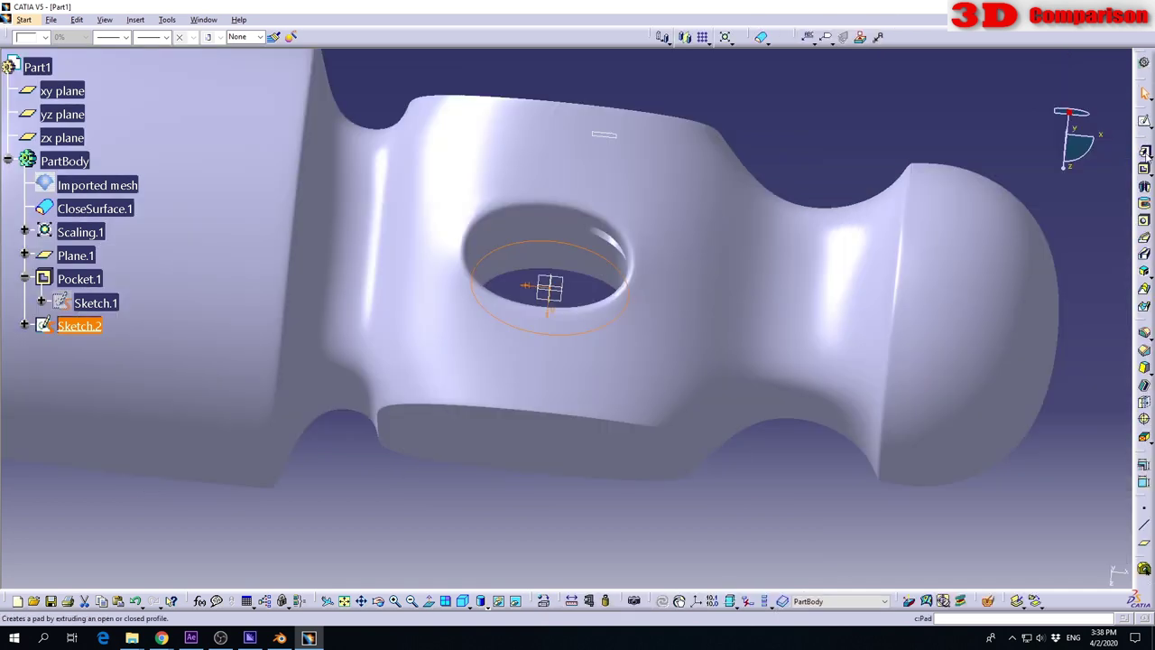
# Start a Pad from the ellipse sketch with a first limit of 200 mm and a second limit of 700 mm, and preview it.
pyautogui.click(1144, 151)
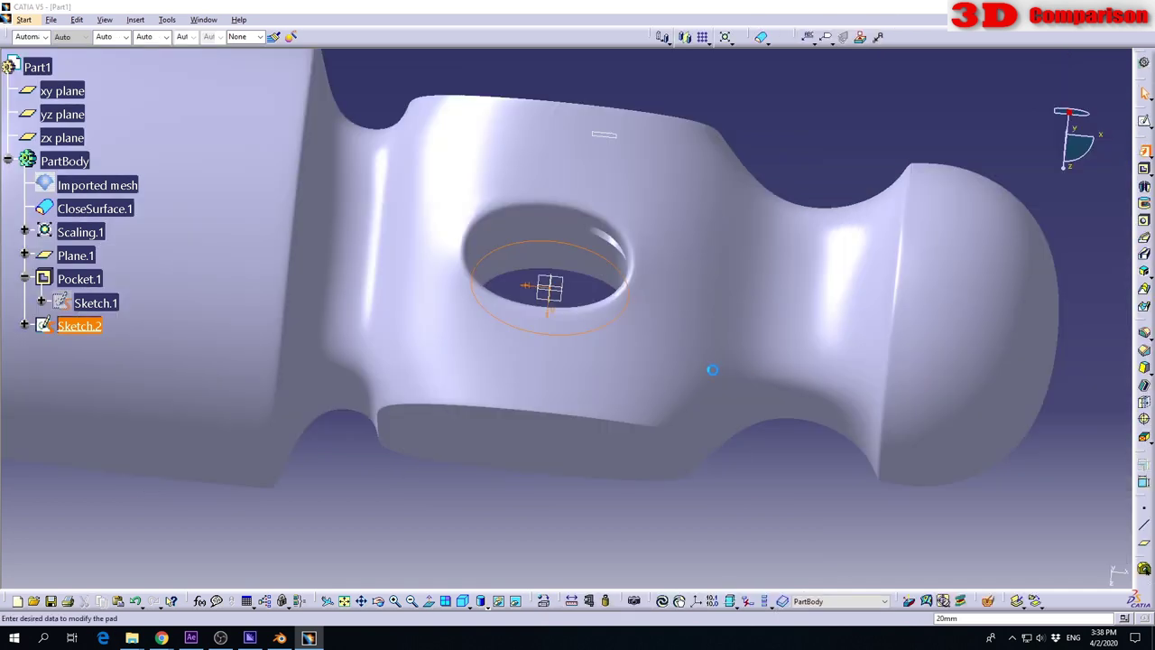
pyautogui.moveTo(629, 392); pyautogui.dragTo(566, 487, button='middle')
pyautogui.click(937, 331)
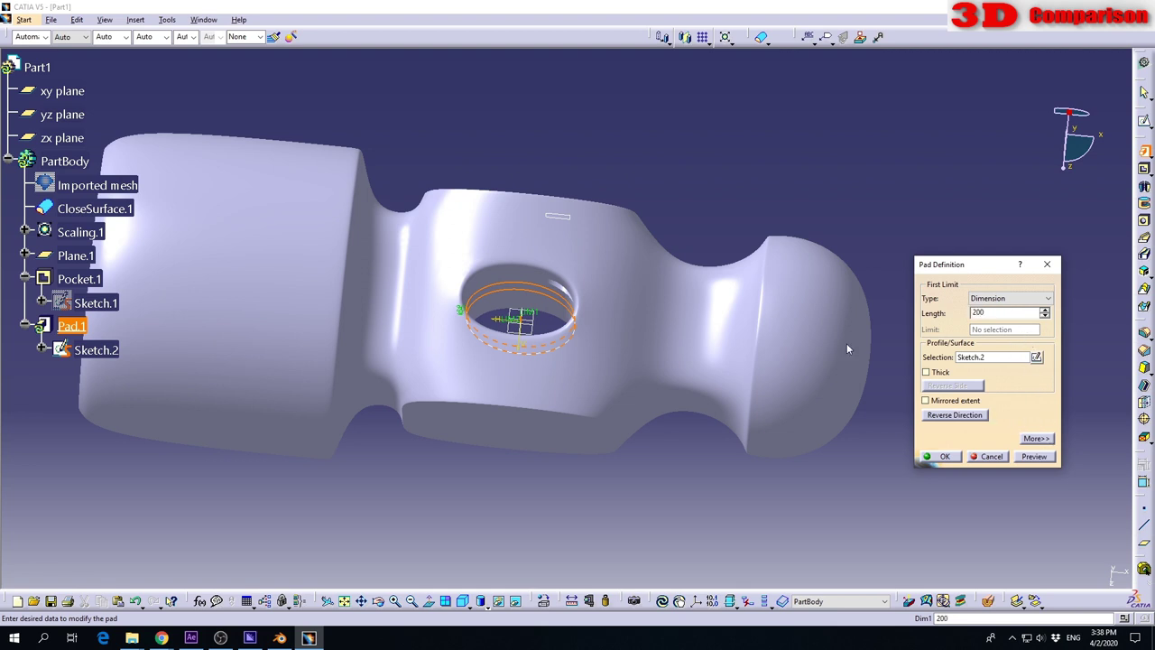
pyautogui.click(1036, 438)
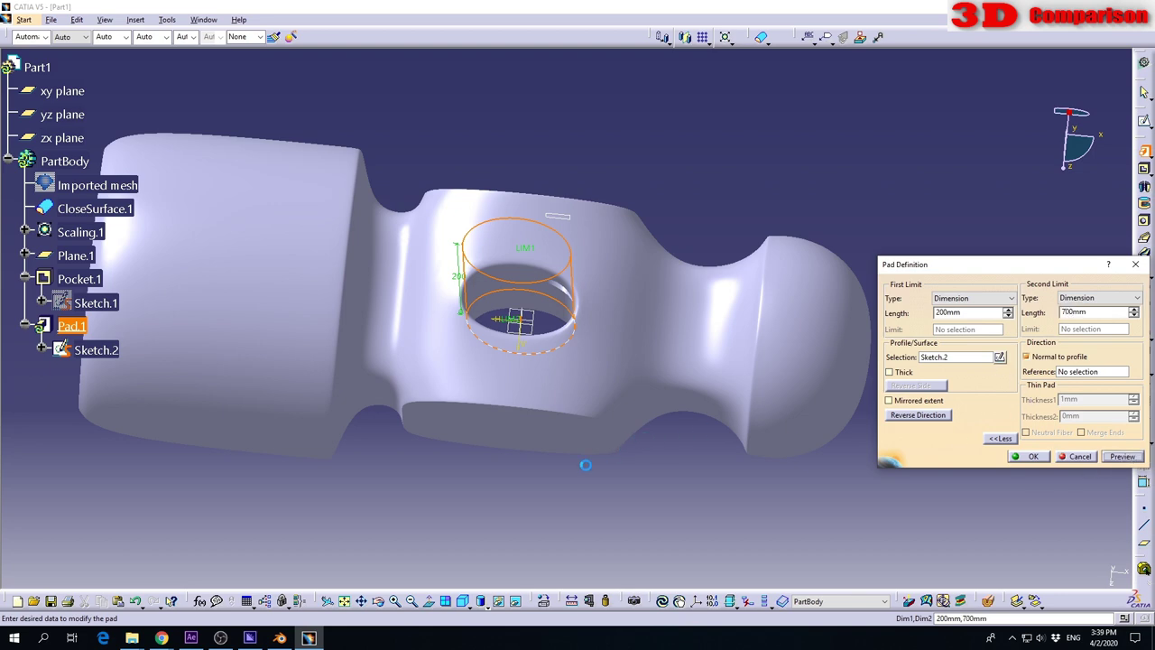
# Set the handle pad's first limit length to 100 mm, preview it and confirm the pad.
pyautogui.moveTo(636, 500); pyautogui.dragTo(640, 331, button='middle')
pyautogui.doubleClick(964, 314)
pyautogui.write('1')
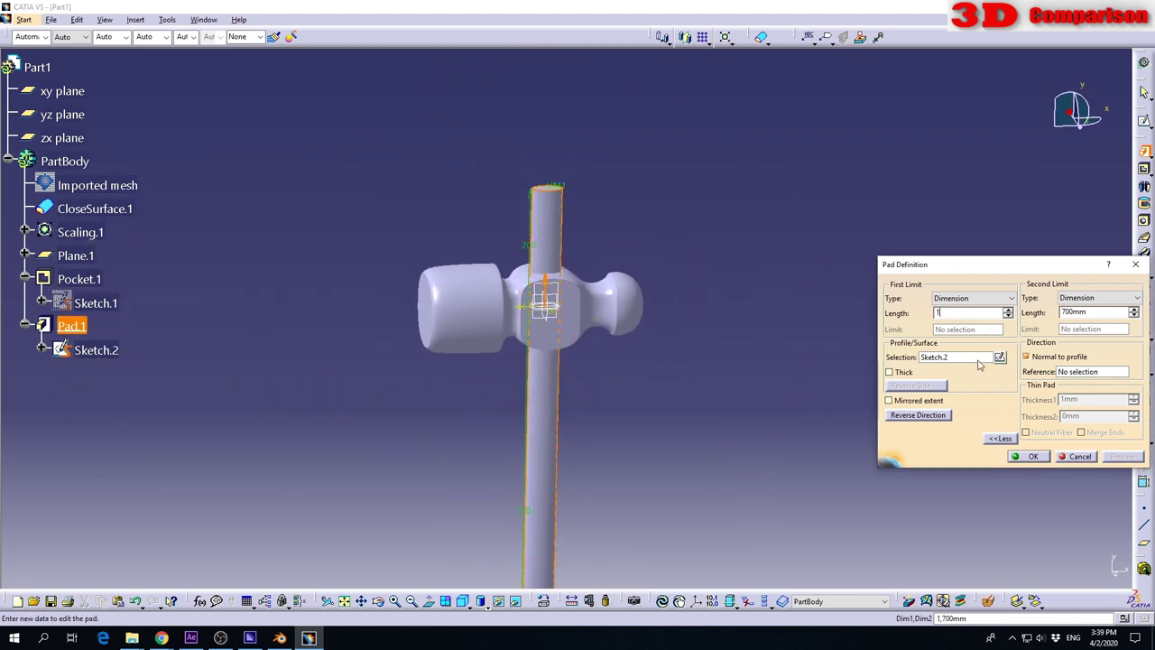
pyautogui.write('00')
pyautogui.press('Tab')
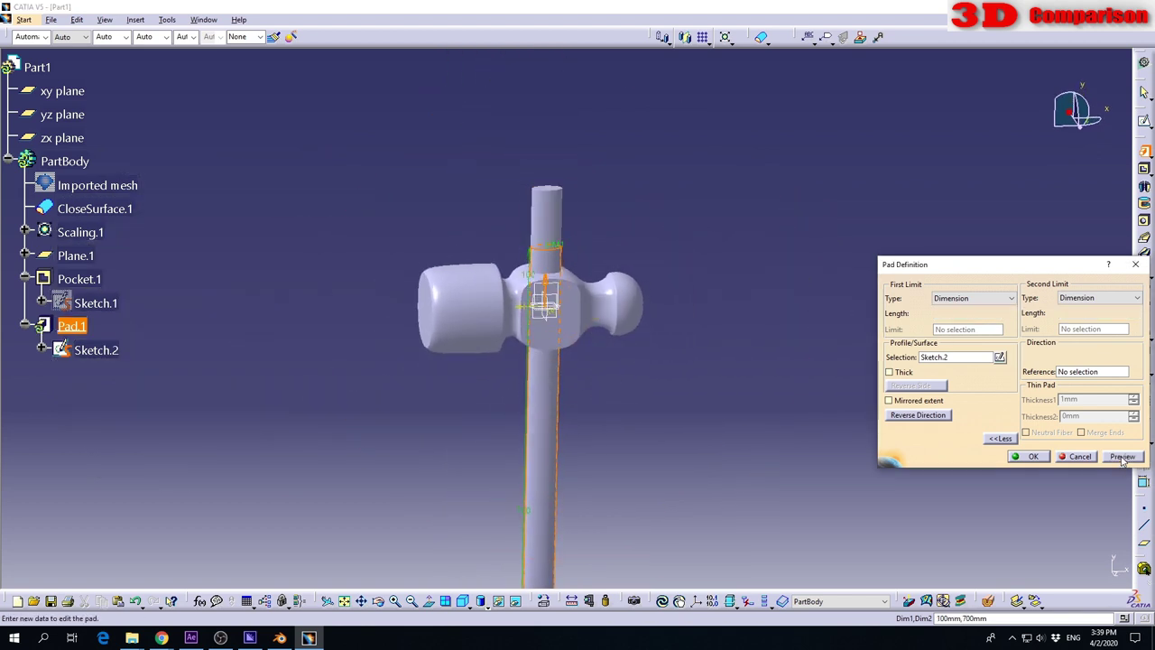
pyautogui.click(1123, 456)
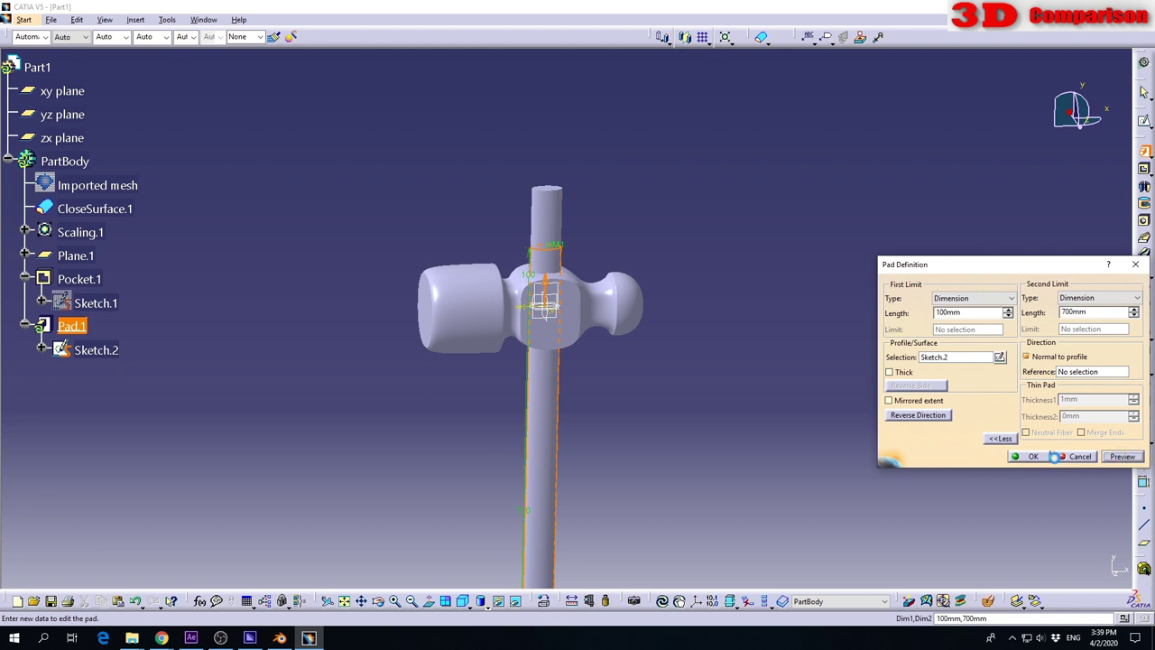
pyautogui.press('Return')
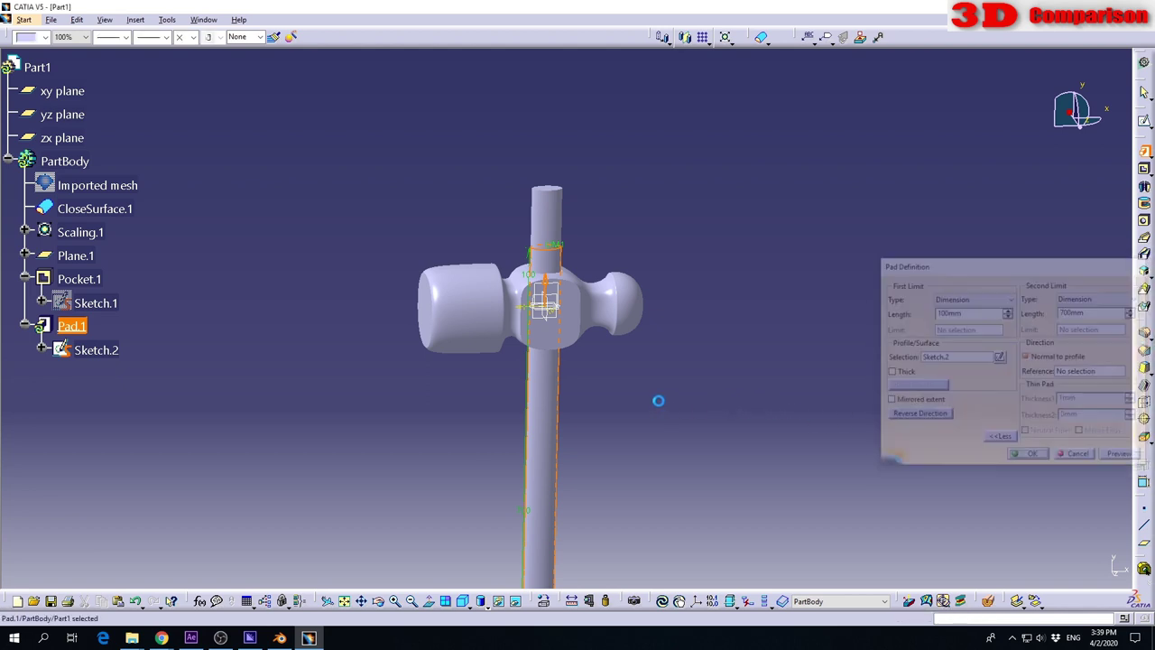
# Display the hammer in wireframe and examine where the handle pad passes through the head.
pyautogui.moveTo(738, 388); pyautogui.dragTo(554, 395, button='middle')
pyautogui.middleClick(523, 394)
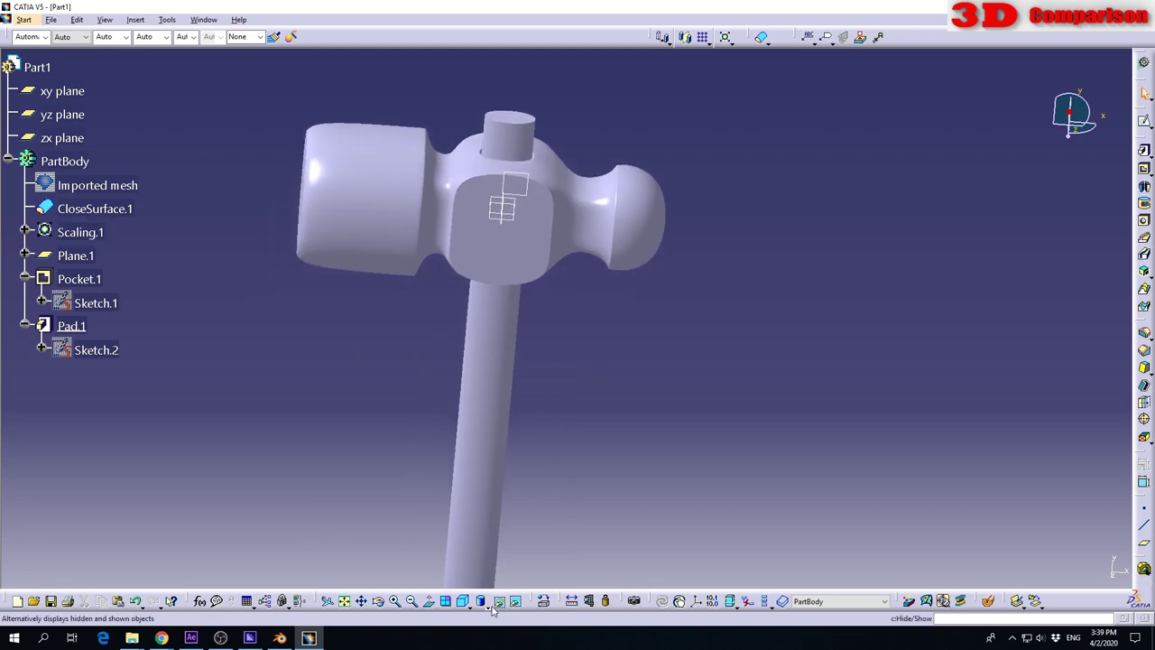
pyautogui.click(490, 607)
pyautogui.click(503, 601)
pyautogui.moveTo(640, 456); pyautogui.dragTo(641, 364, button='middle')
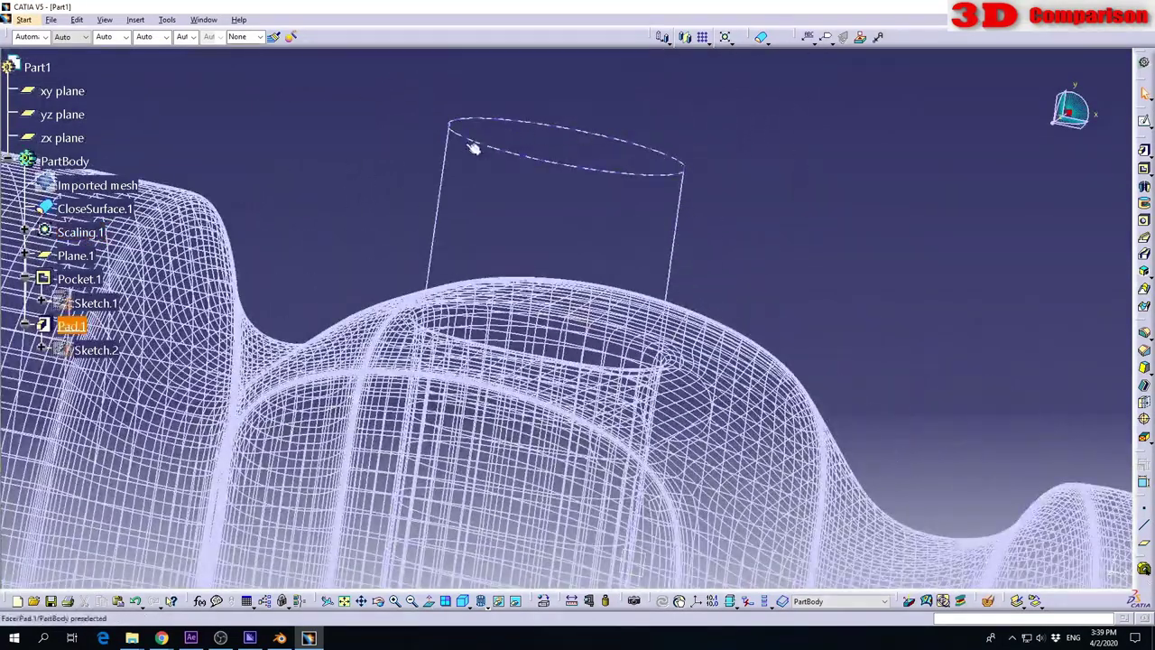
# Switch the display to shading with edges and inspect the faceted hammer head and handle from several angles.
pyautogui.click(483, 601)
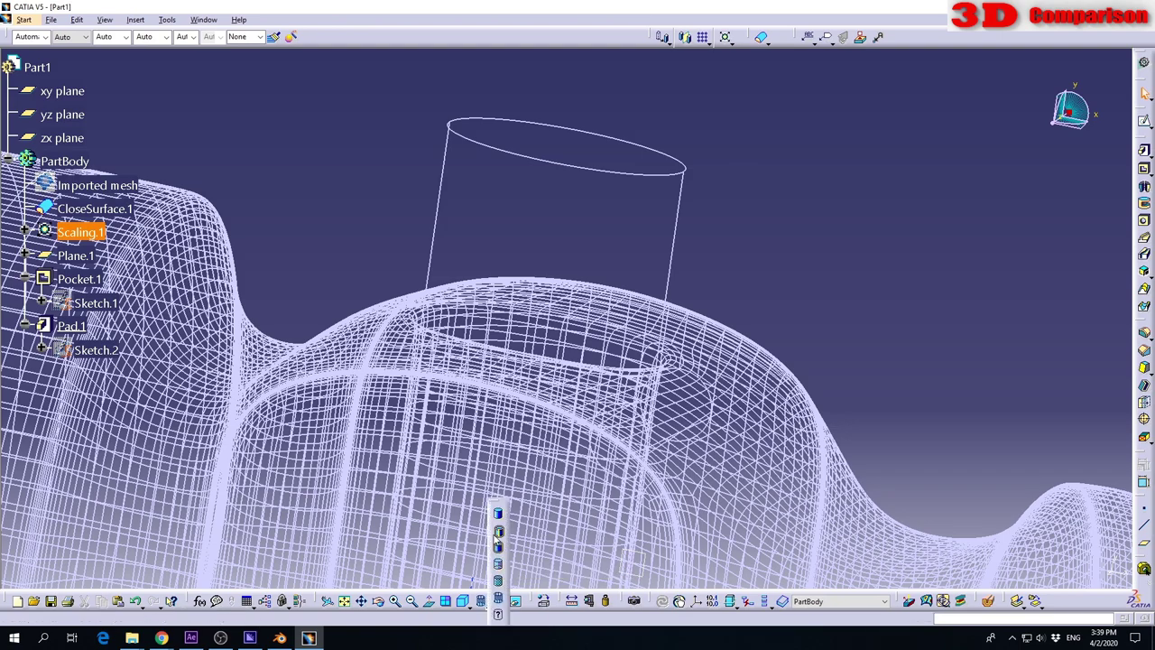
pyautogui.click(497, 531)
pyautogui.moveTo(768, 266)
pyautogui.mouseDown(button='middle')
pyautogui.moveTo(712, 267)
pyautogui.moveTo(551, 403)
pyautogui.moveTo(565, 307)
pyautogui.mouseUp(button='middle')
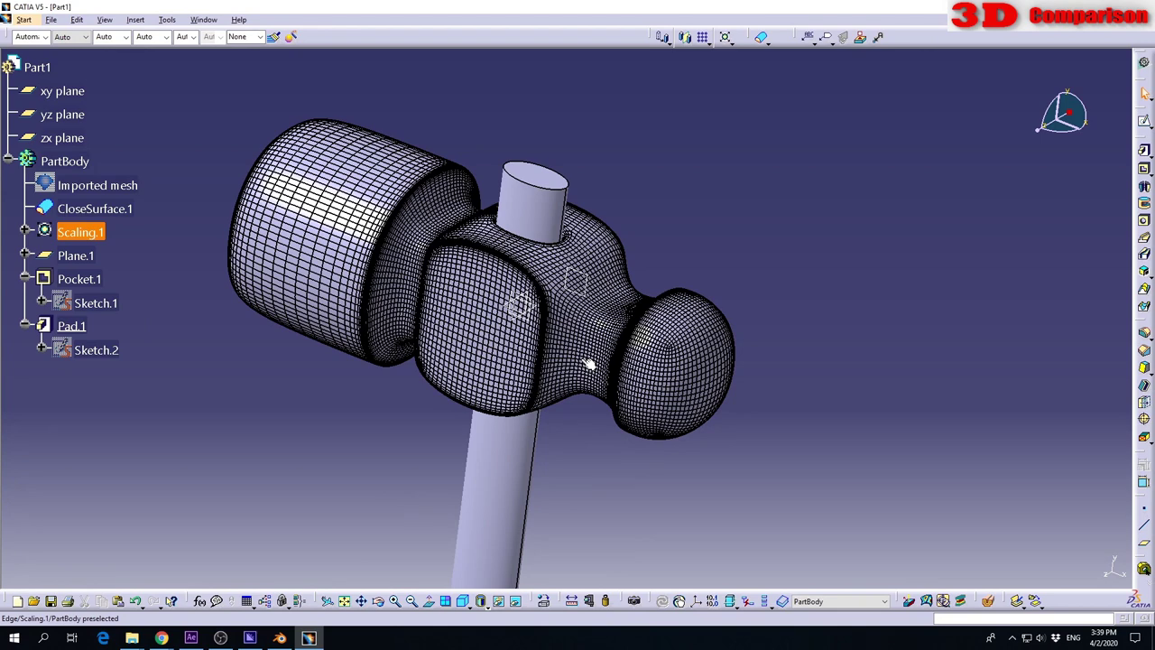
pyautogui.moveTo(536, 395); pyautogui.dragTo(701, 411, button='middle')
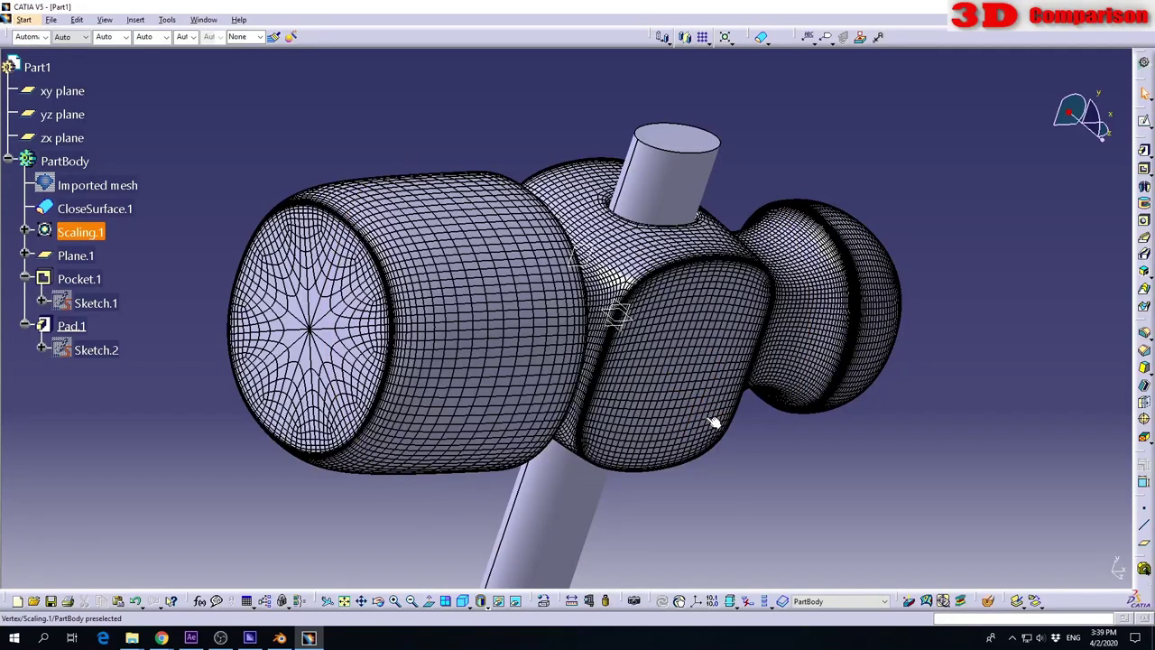